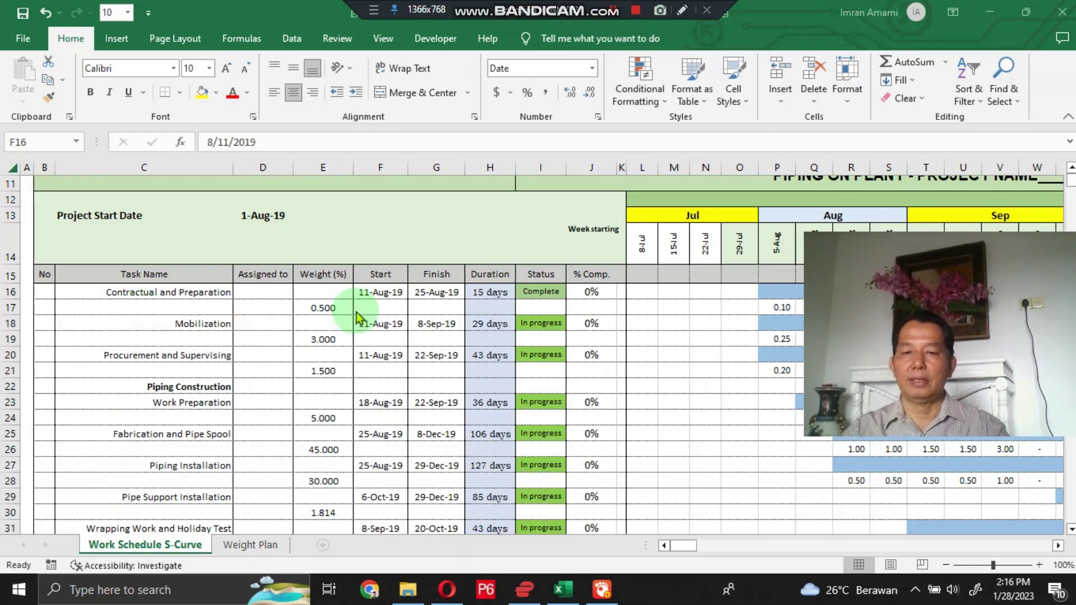
Step: Check the Contractual and Preparation start date and the Hand Over finish date in the work schedule
left_click(382, 289)
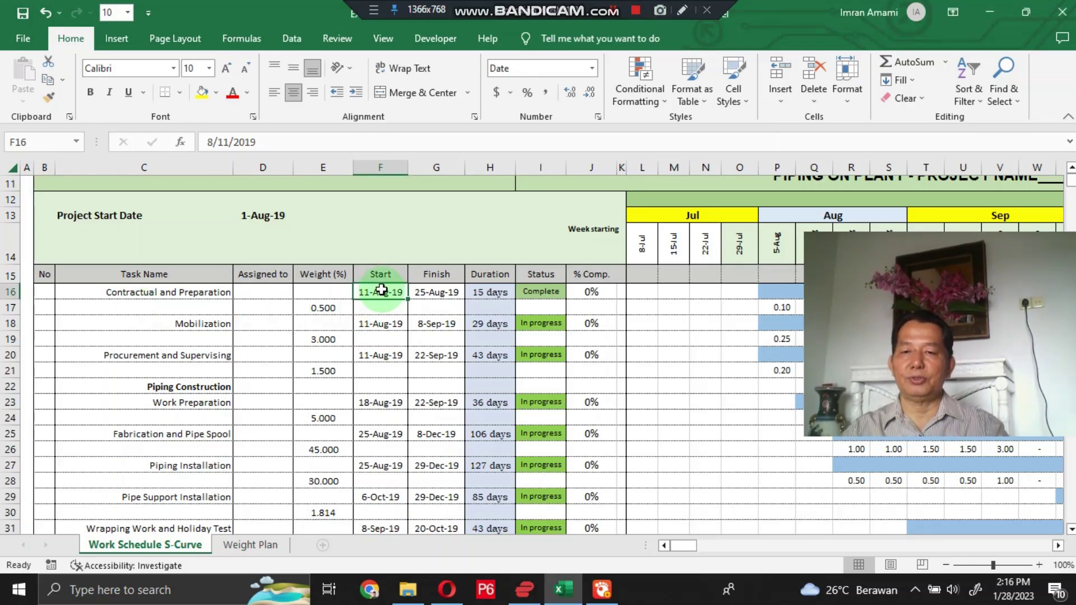
scroll(384, 377, "down", 18)
scroll(398, 420, "up", 12)
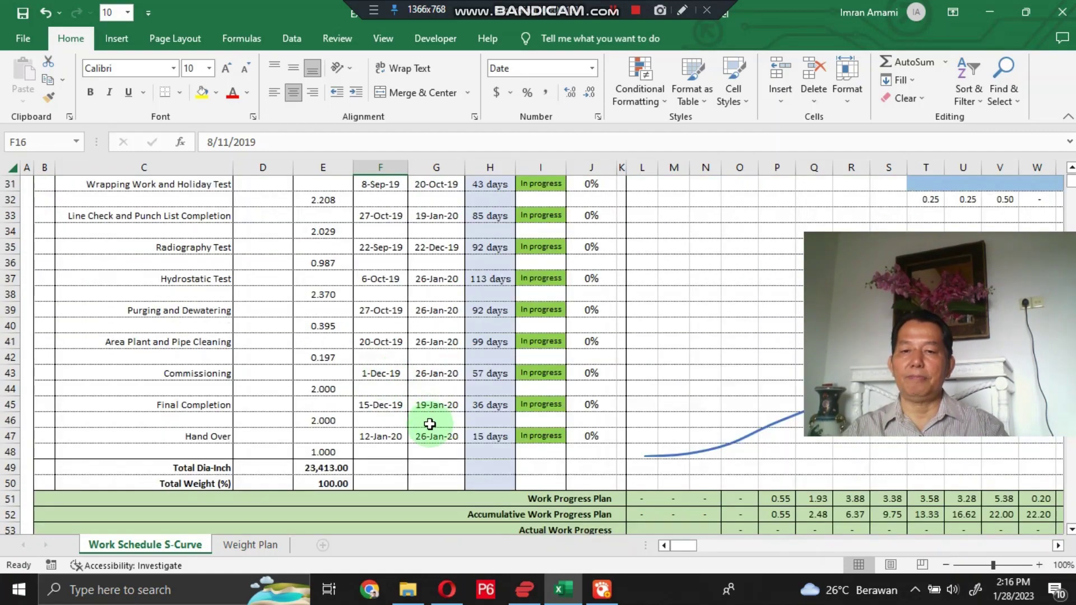
left_click(430, 438)
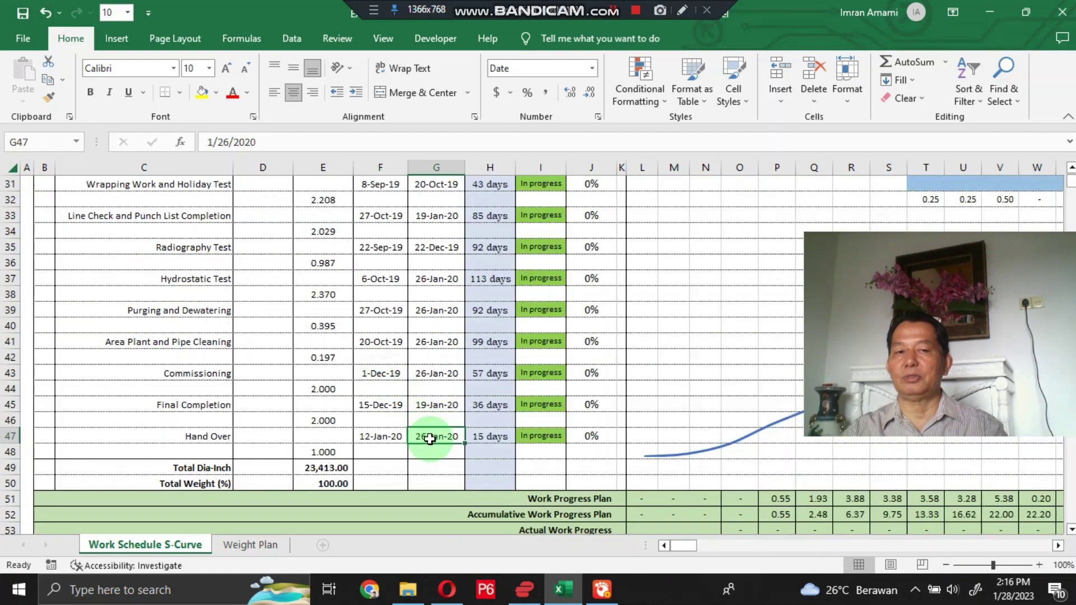
scroll(420, 401, "up", 10)
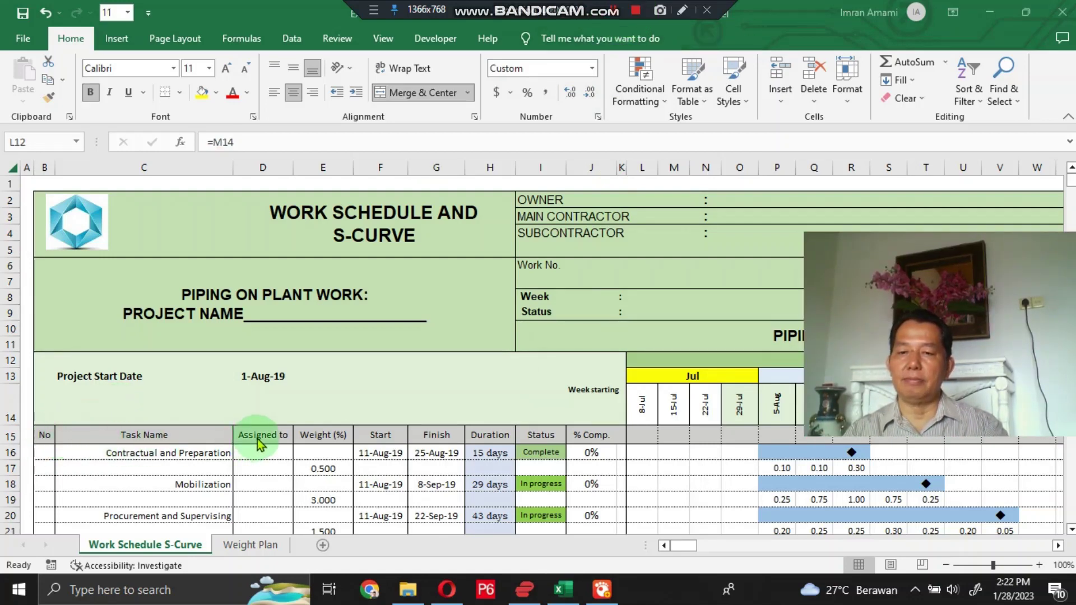
Step: Review the schedule's column headings and the weekly timeline from July 2019 through January 2020
scroll(263, 437, "down", 3)
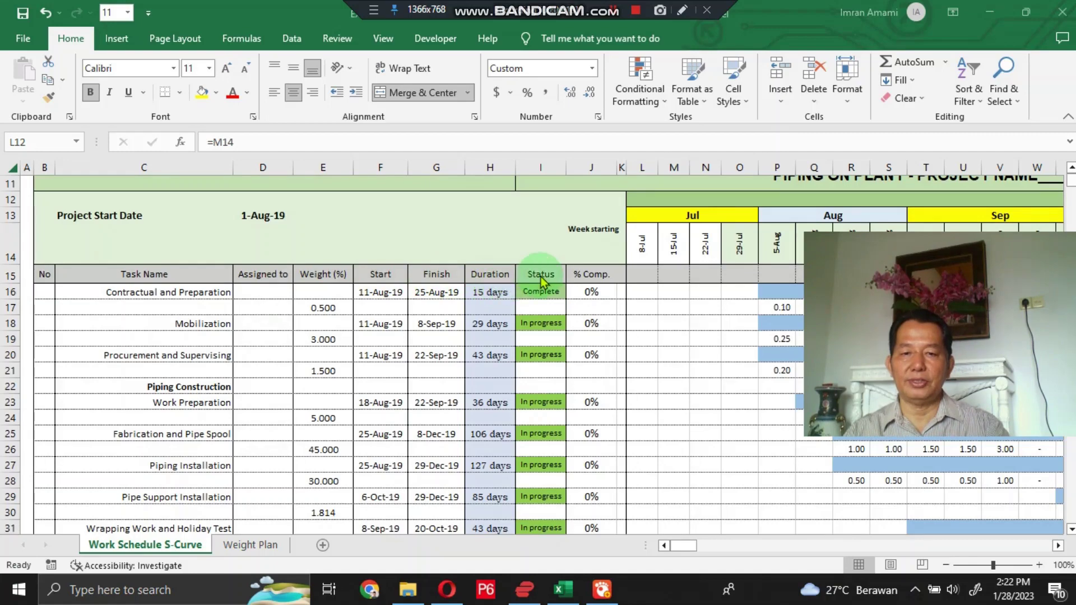
scroll(590, 281, "up", 3)
scroll(590, 287, "down", 3)
scroll(589, 287, "down", 1)
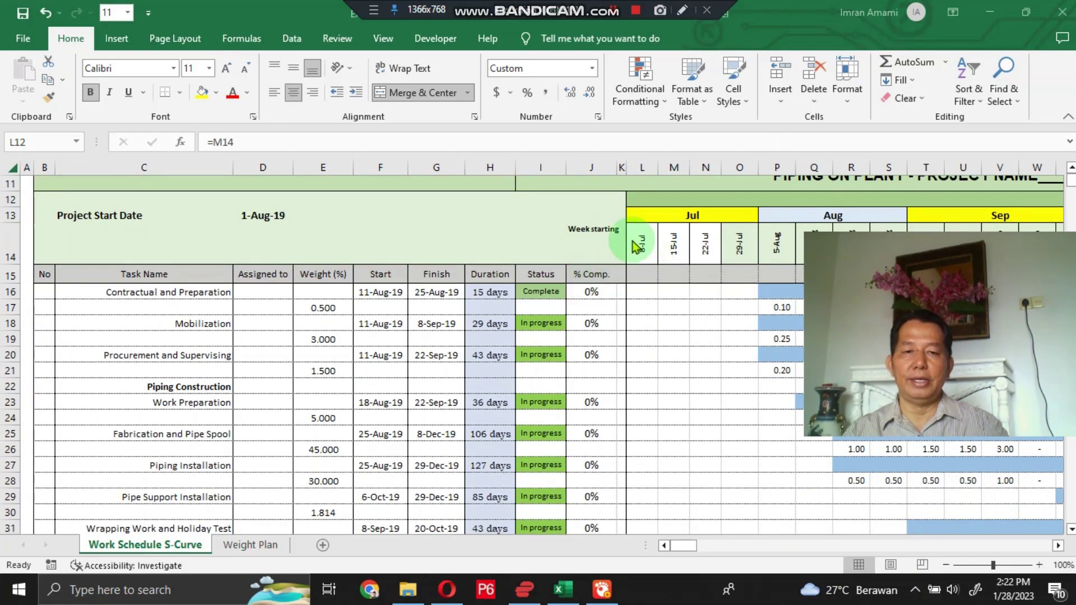
left_click(687, 198)
scroll(687, 198, "right", 5)
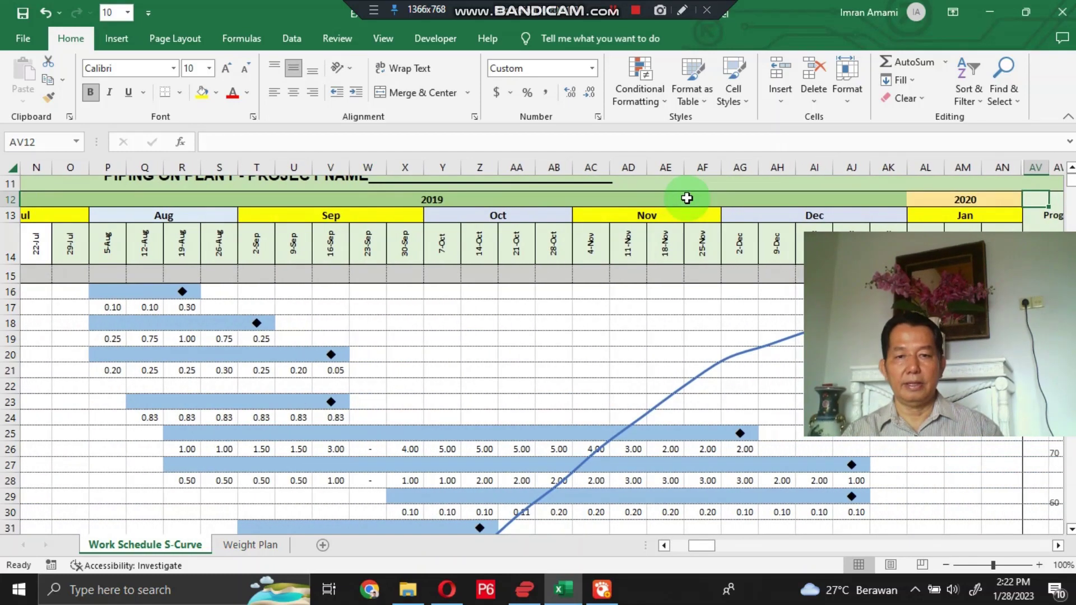
key("Home")
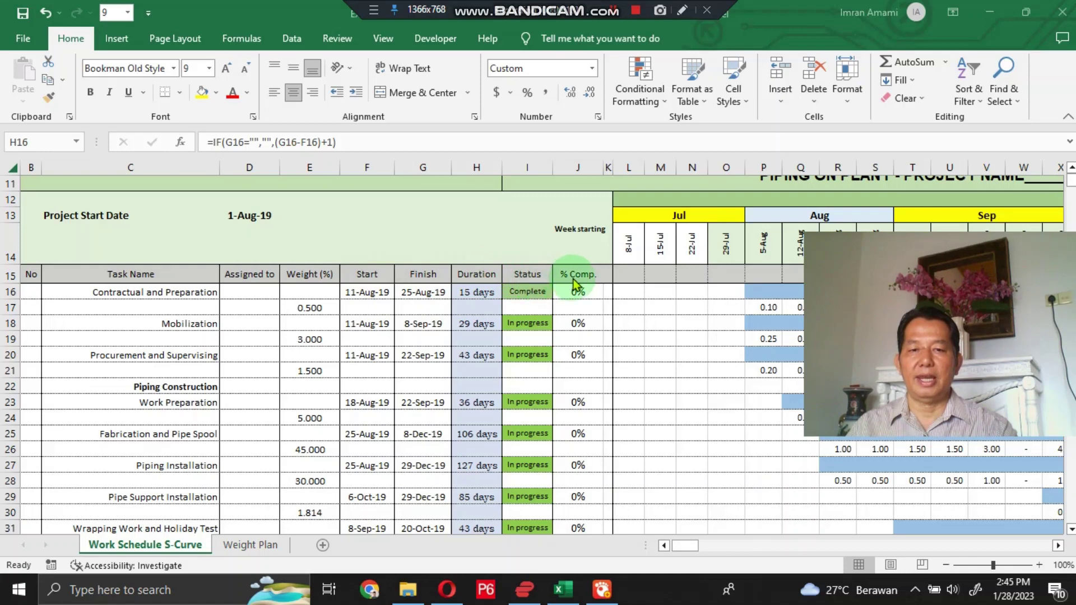
Step: Apply the custom number format 0 "days" to the Contractual and Preparation duration in H16
left_click(480, 290)
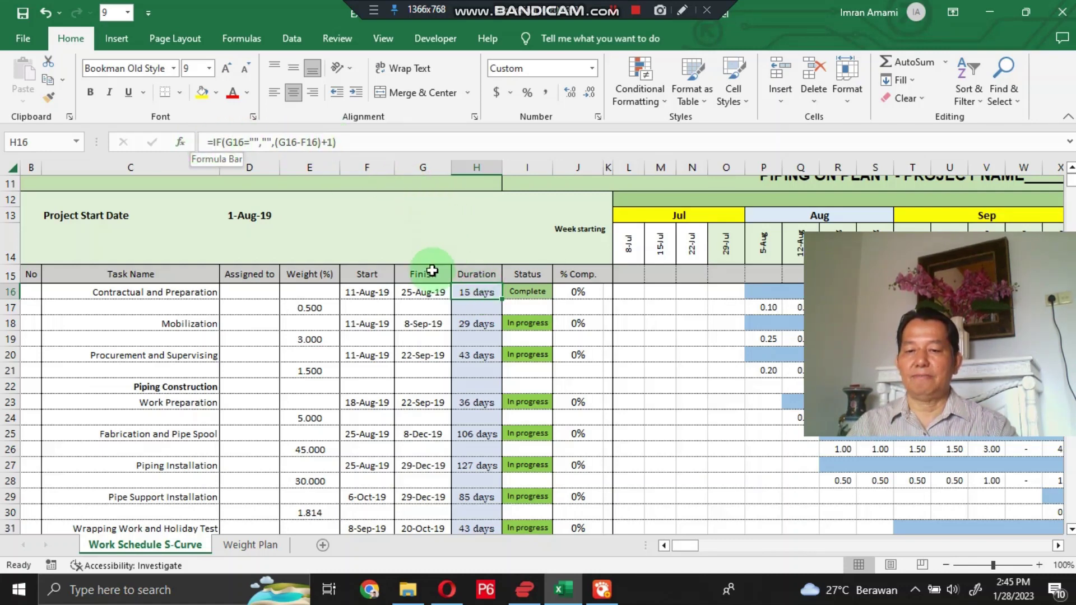
right_click(461, 292)
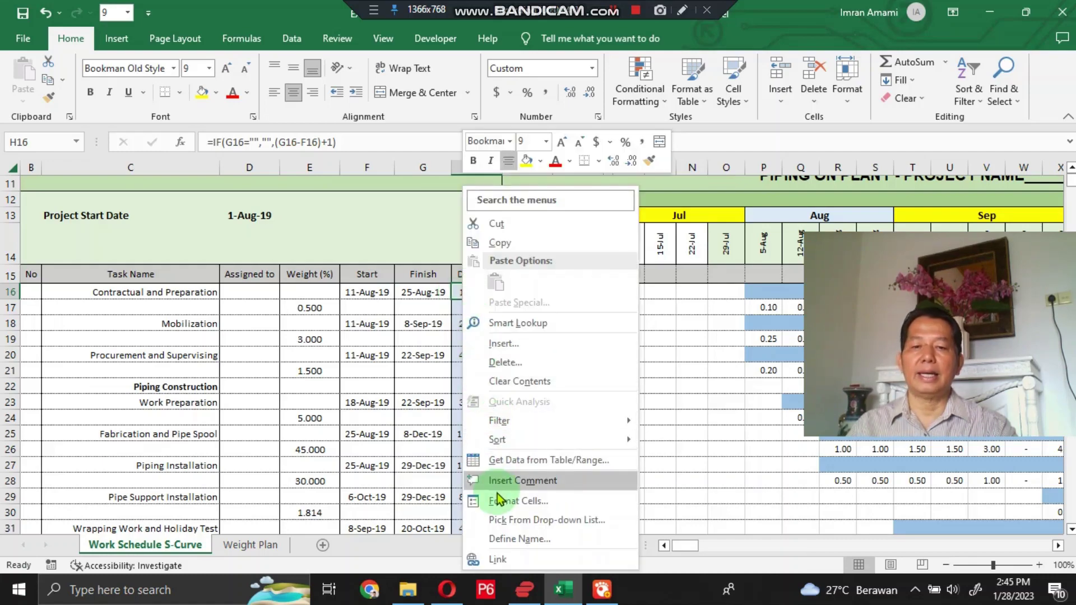
left_click(493, 501)
left_click(310, 375)
left_click(451, 307)
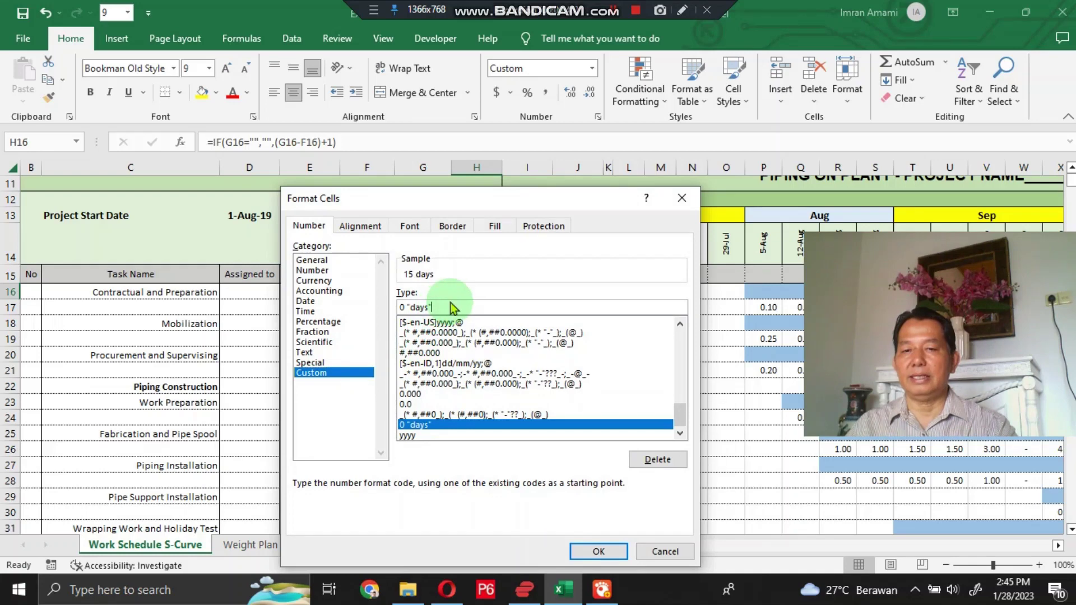
key("BackSpace")
key("BackSpace")
key("BackSpace")
key("BackSpace")
key("BackSpace")
key("BackSpace")
key("BackSpace")
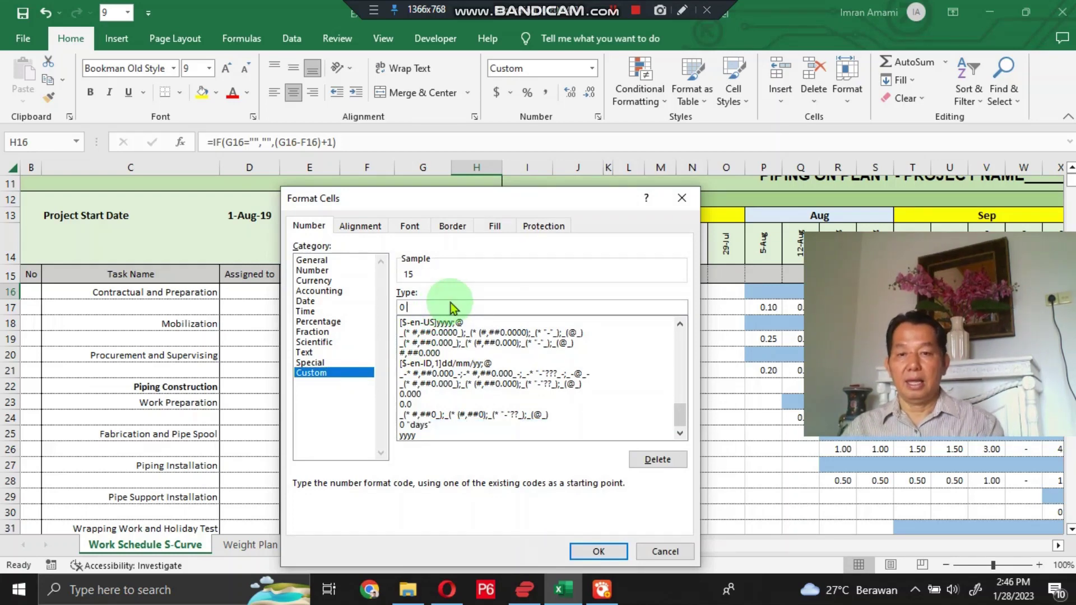
type("\"days")
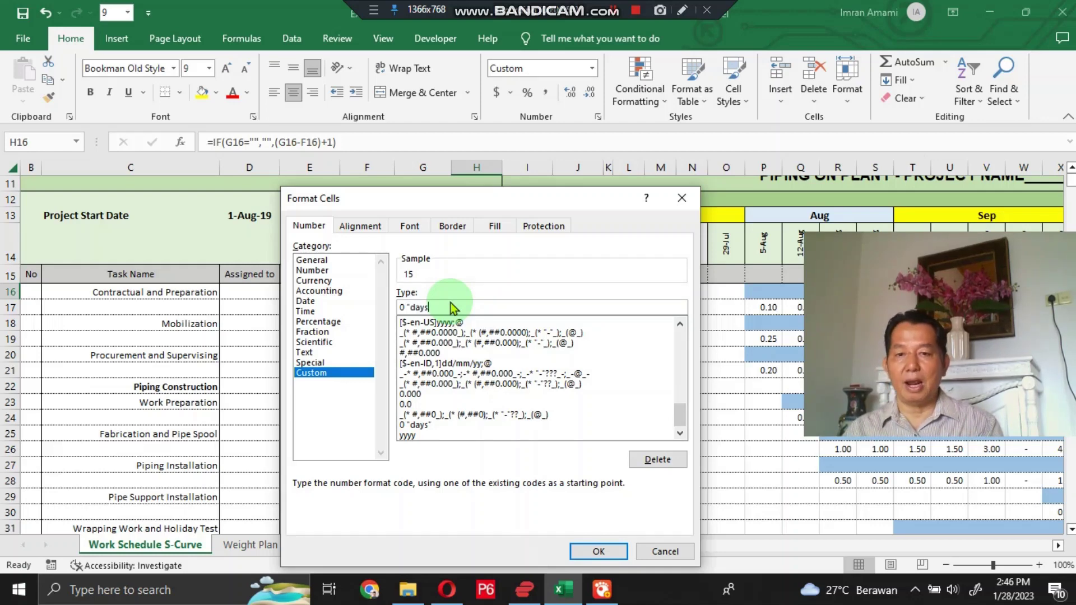
left_click(599, 552)
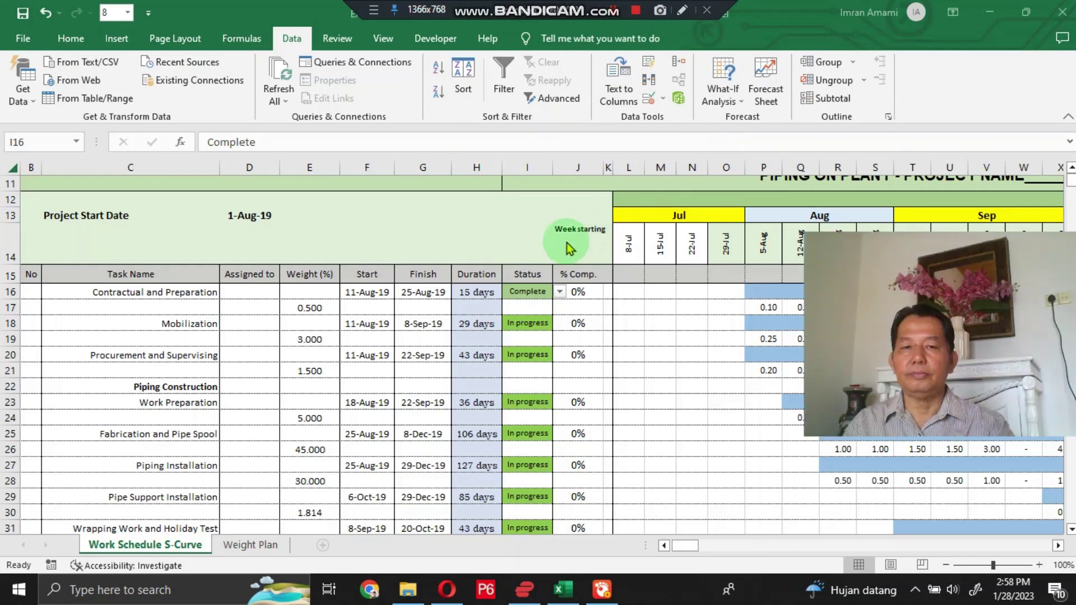
Step: Examine the status cell I16 and the list of status options in C67:C70 below the schedule
left_click(531, 290)
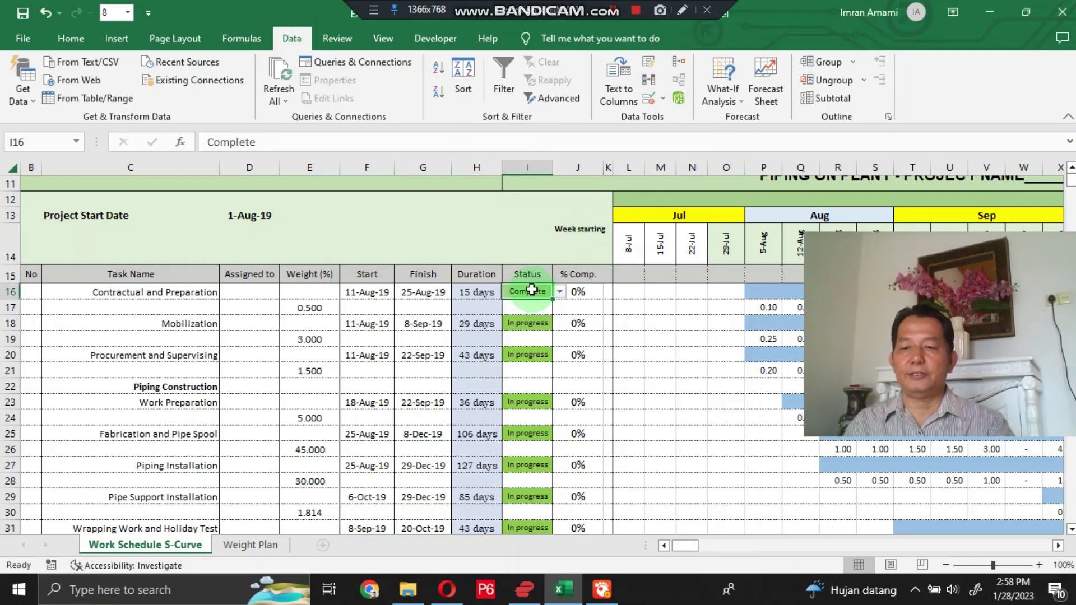
scroll(214, 398, "down", 2)
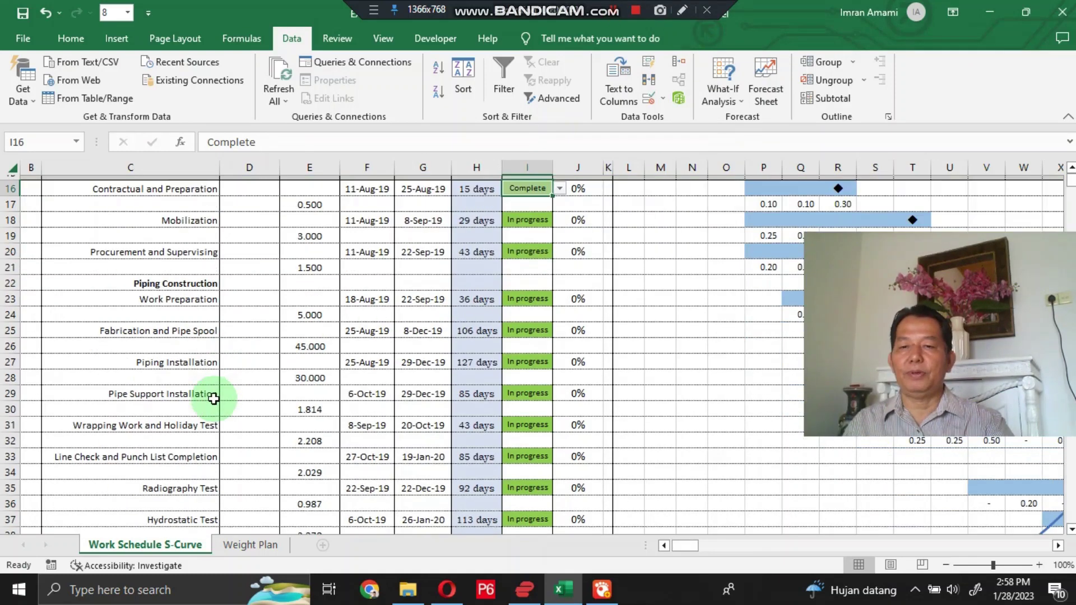
scroll(213, 398, "down", 2)
scroll(187, 403, "down", 7)
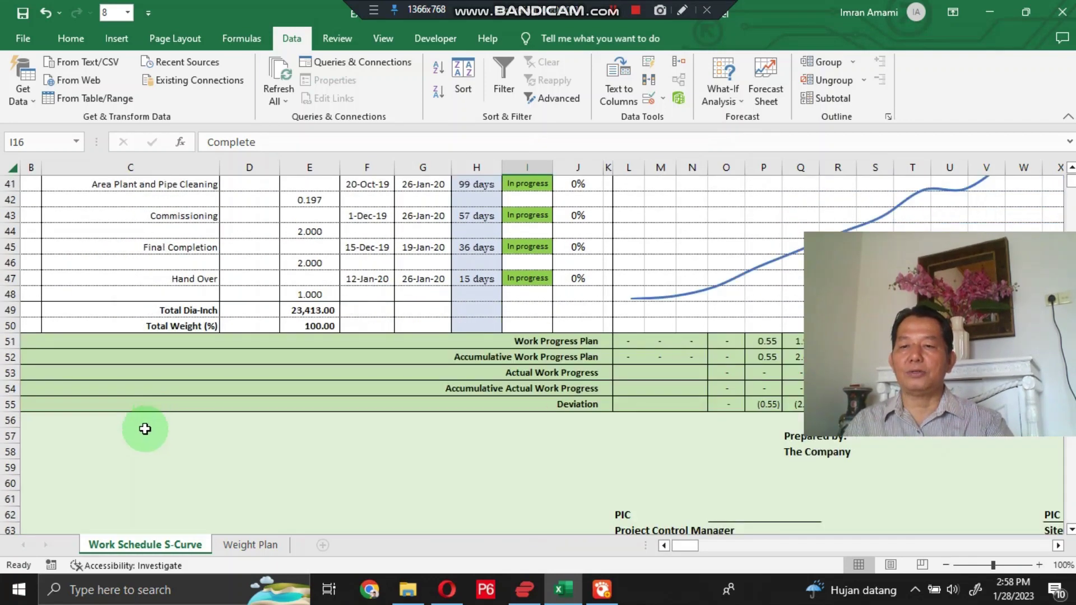
scroll(145, 429, "down", 3)
left_click(66, 423)
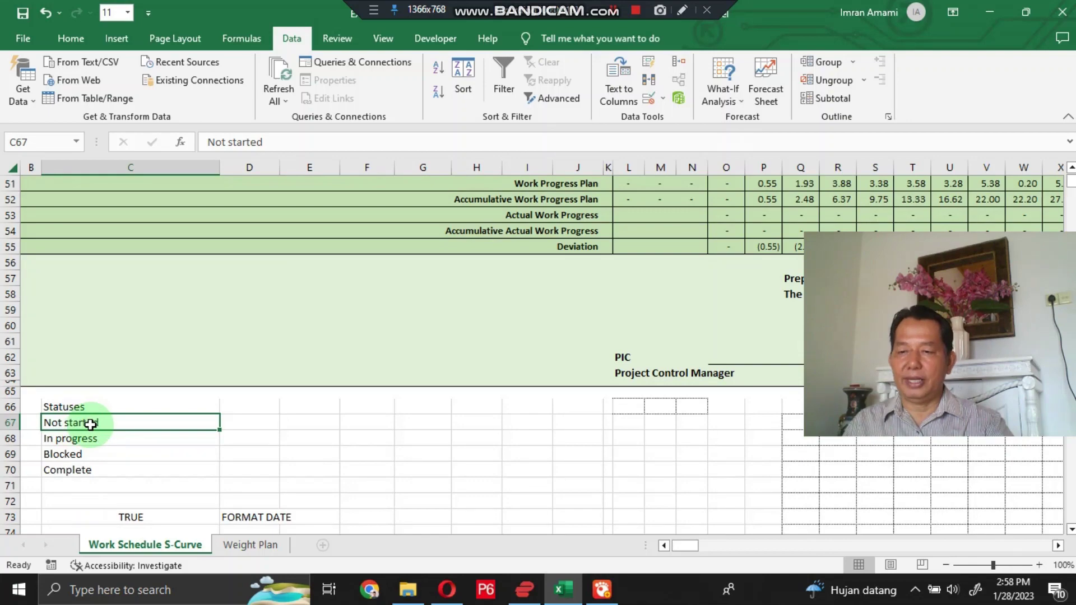
left_click(77, 439)
left_click(75, 455)
left_click(80, 469)
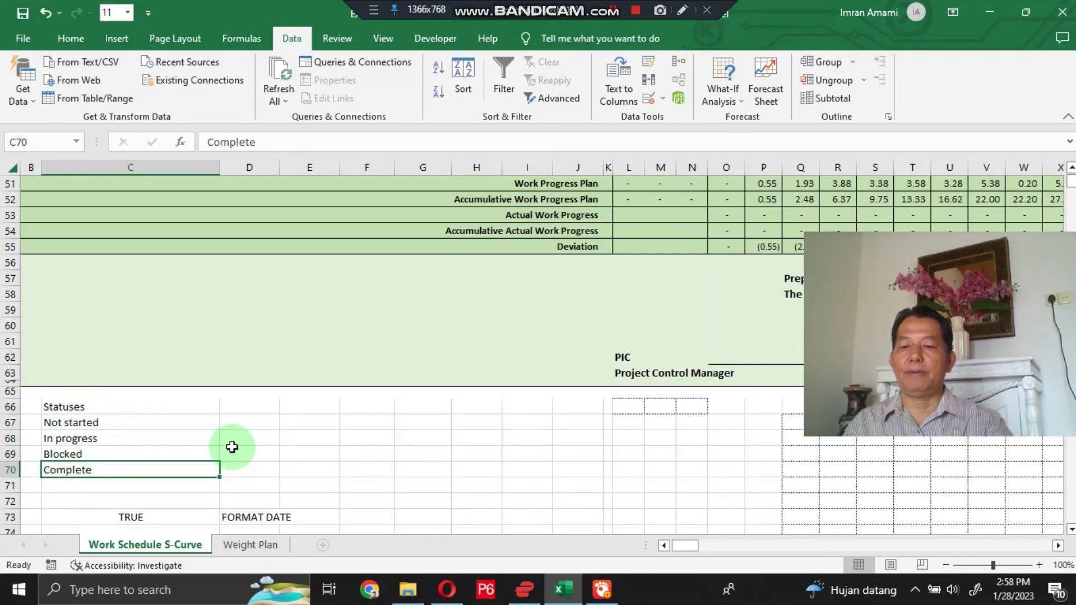
scroll(230, 444, "up", 10)
scroll(516, 261, "up", 7)
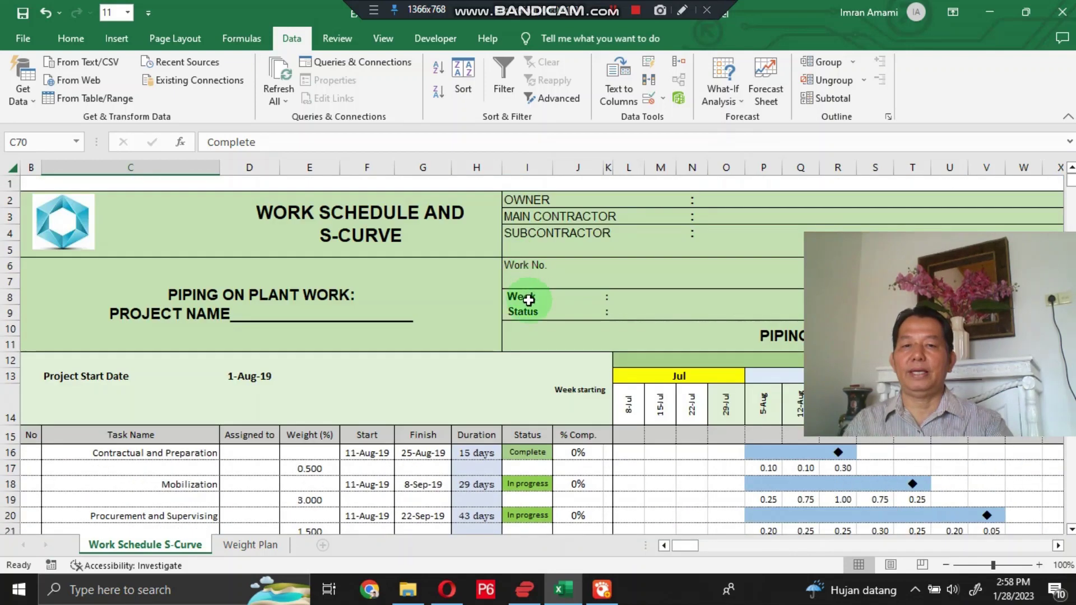
Step: Set data validation on status cell I16 to allow a List with the source =$C$67:$C$70
scroll(524, 291, "down", 3)
left_click(522, 290)
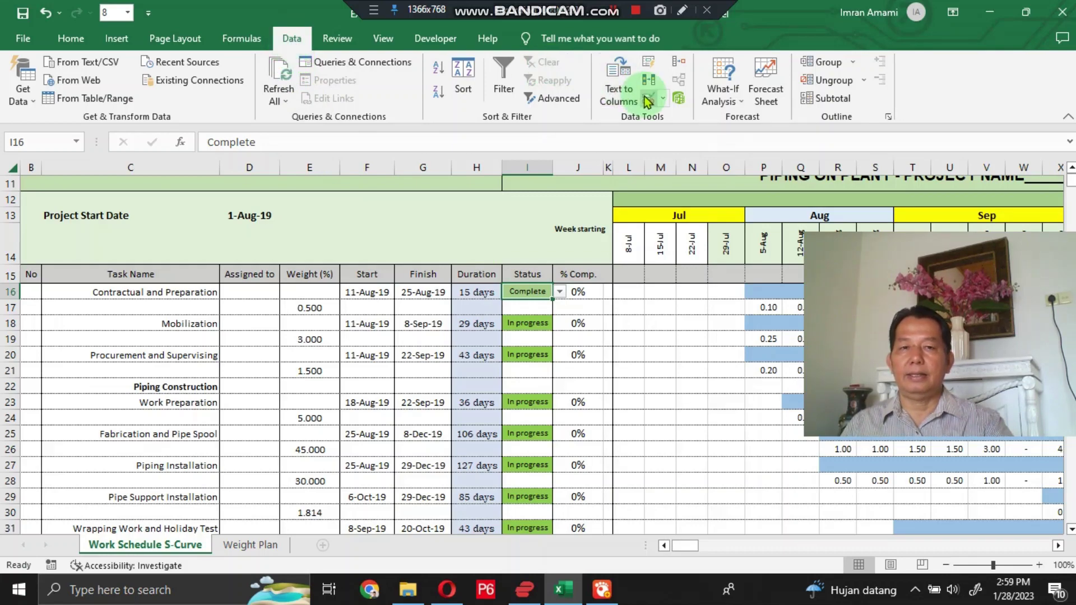
left_click(663, 99)
left_click(672, 117)
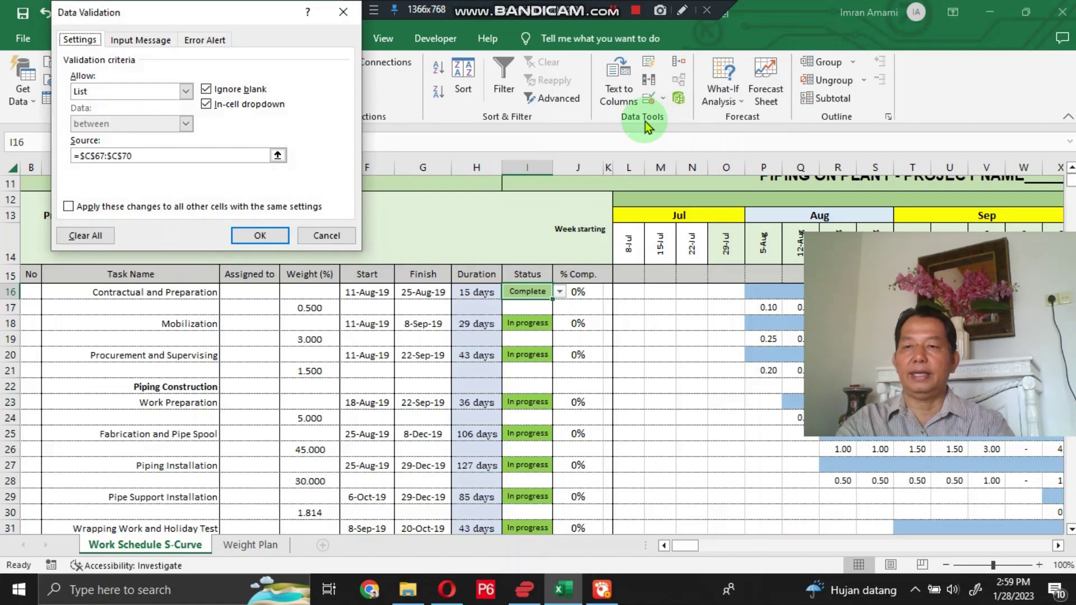
left_click(185, 91)
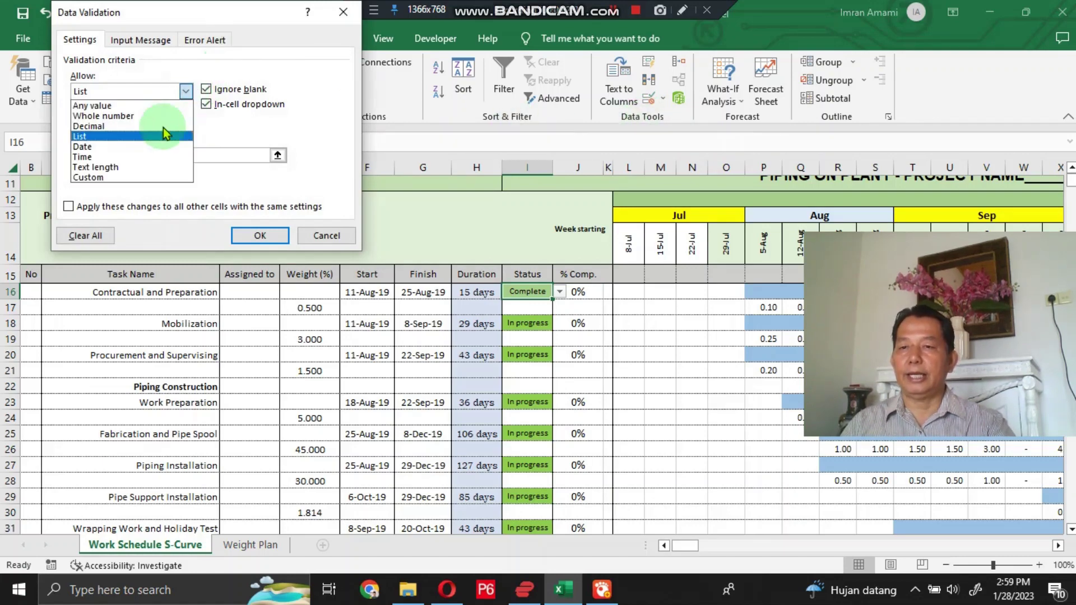
left_click(155, 136)
left_click(179, 156)
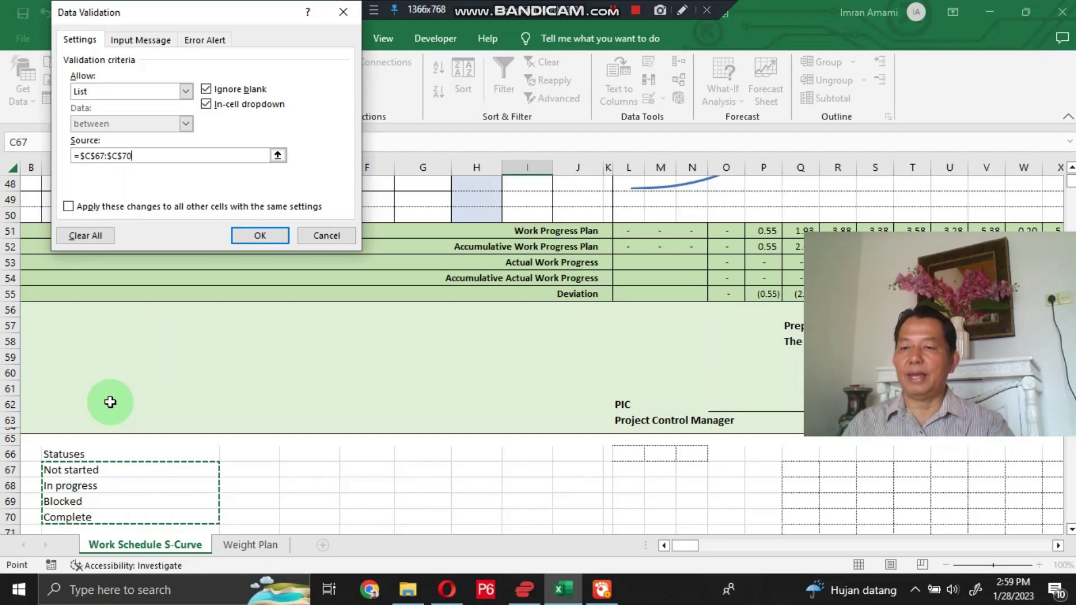
scroll(98, 454, "down", 3)
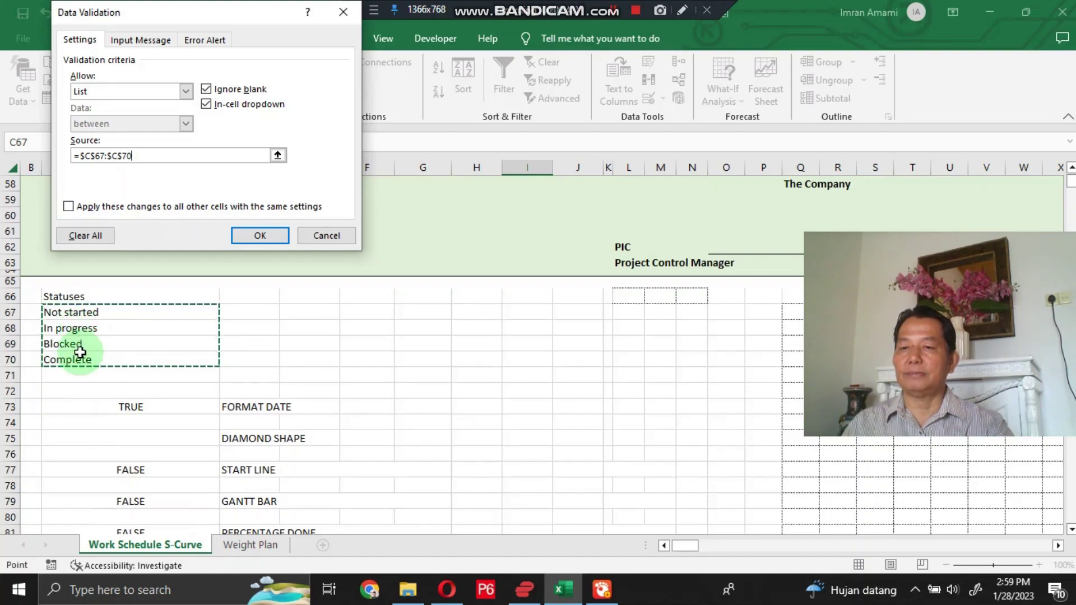
left_click(259, 235)
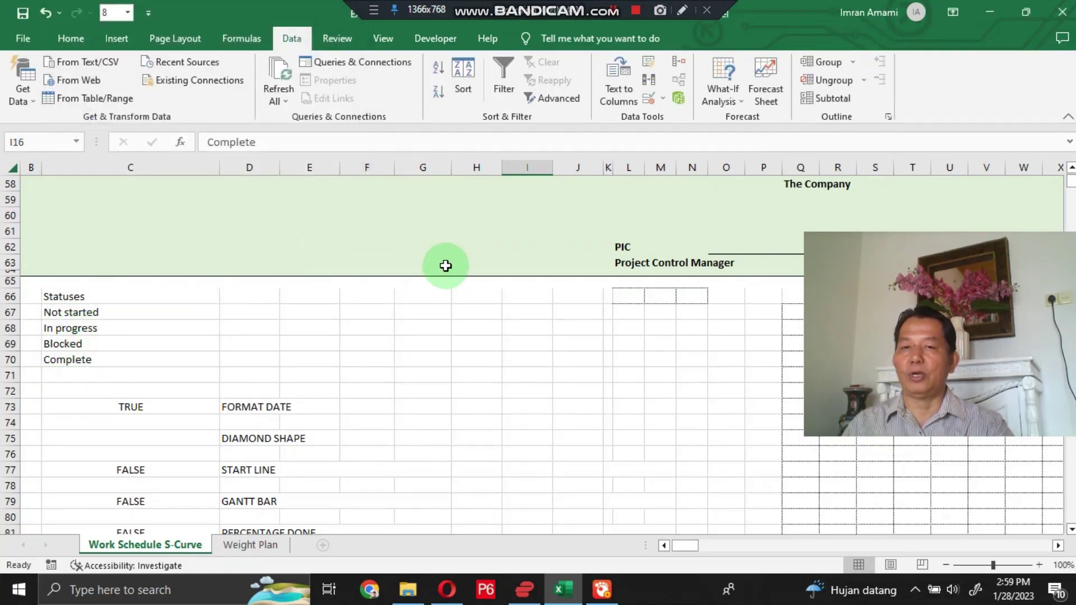
Step: Choose Complete from the in-cell list as the Contractual and Preparation status
scroll(446, 277, "up", 9)
scroll(448, 281, "up", 7)
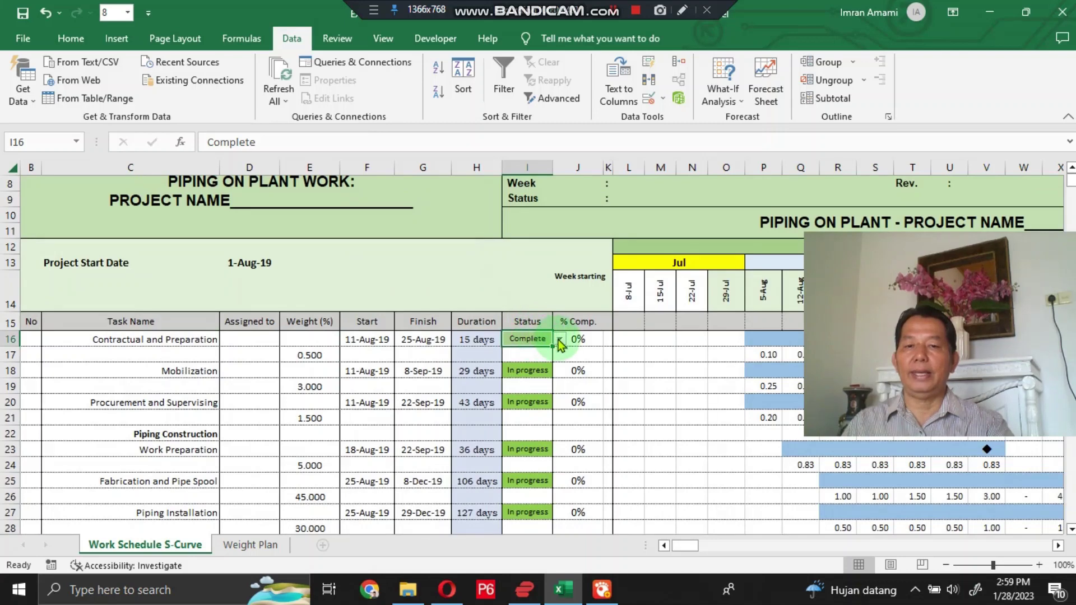
left_click(560, 340)
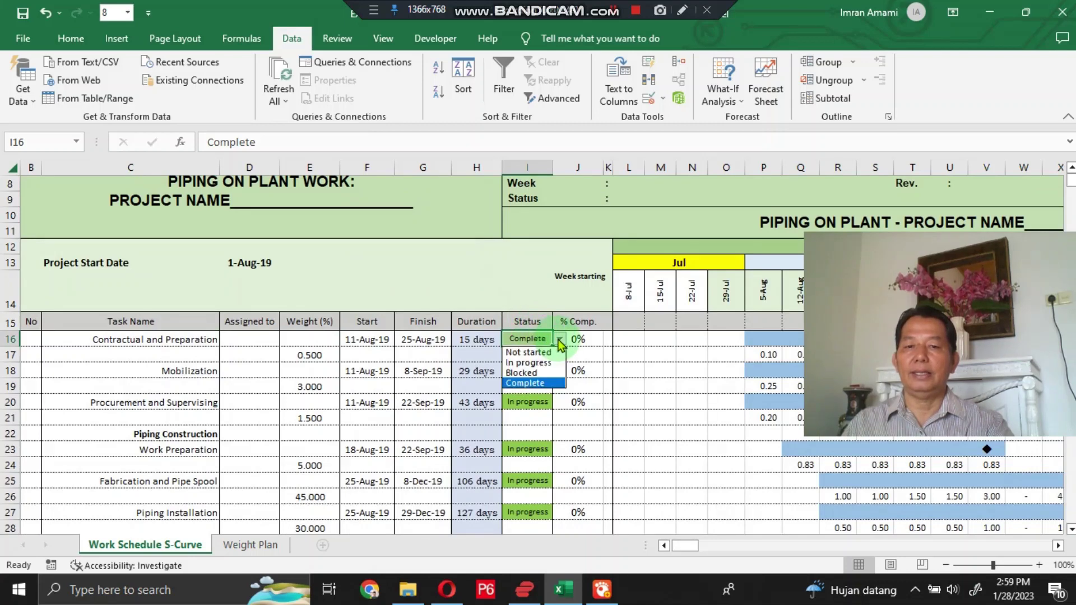
left_click(537, 384)
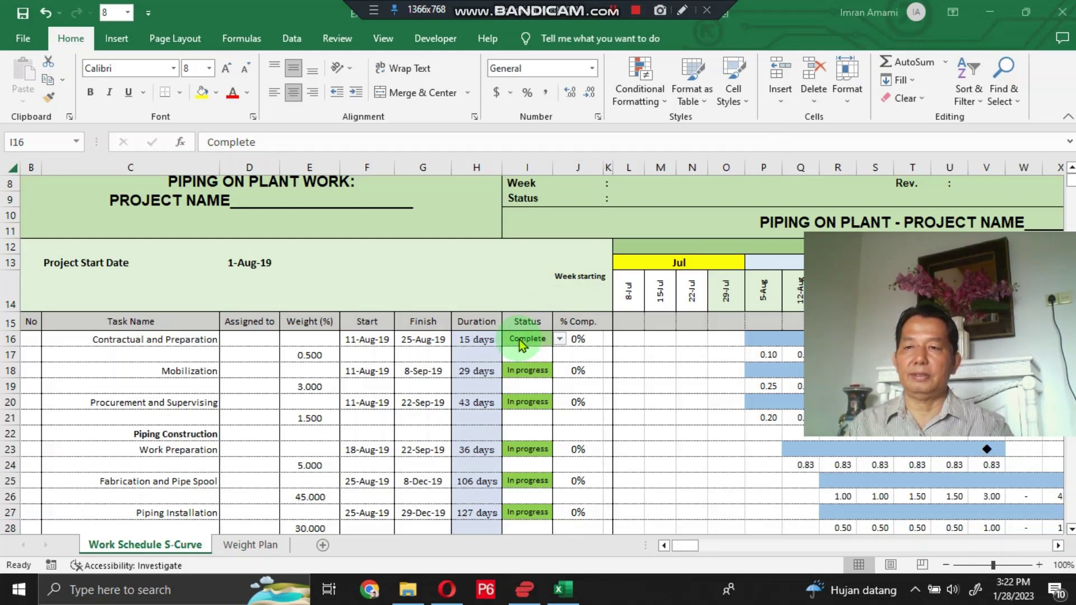
Step: Create a conditional formatting rule on status cell I16 for cells with Specific Text containing "Not Started"
left_click(521, 345)
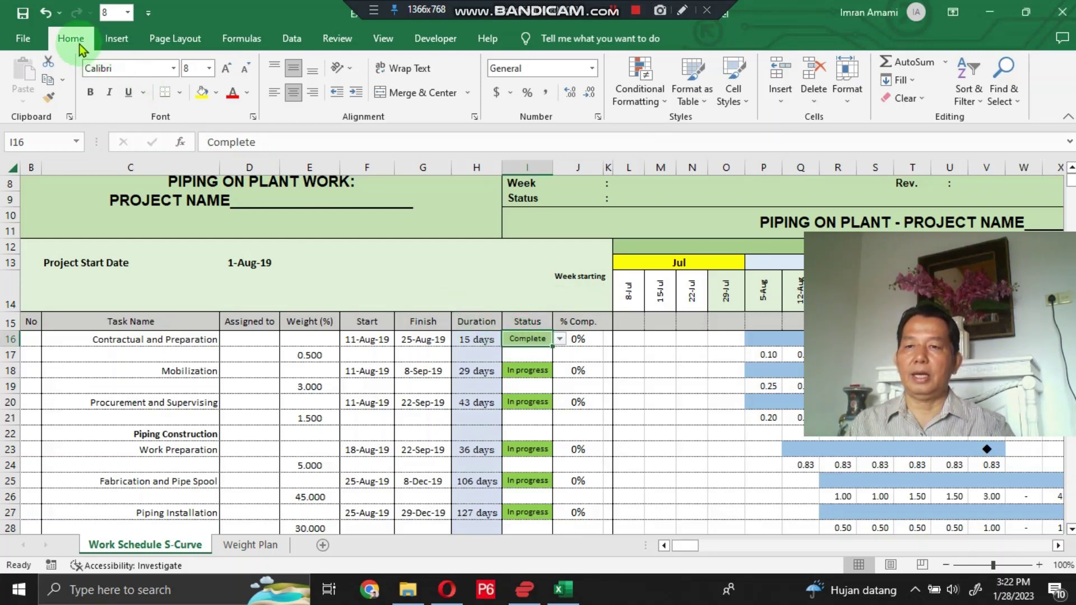
left_click(640, 93)
mouse_move(674, 313)
left_click(667, 294)
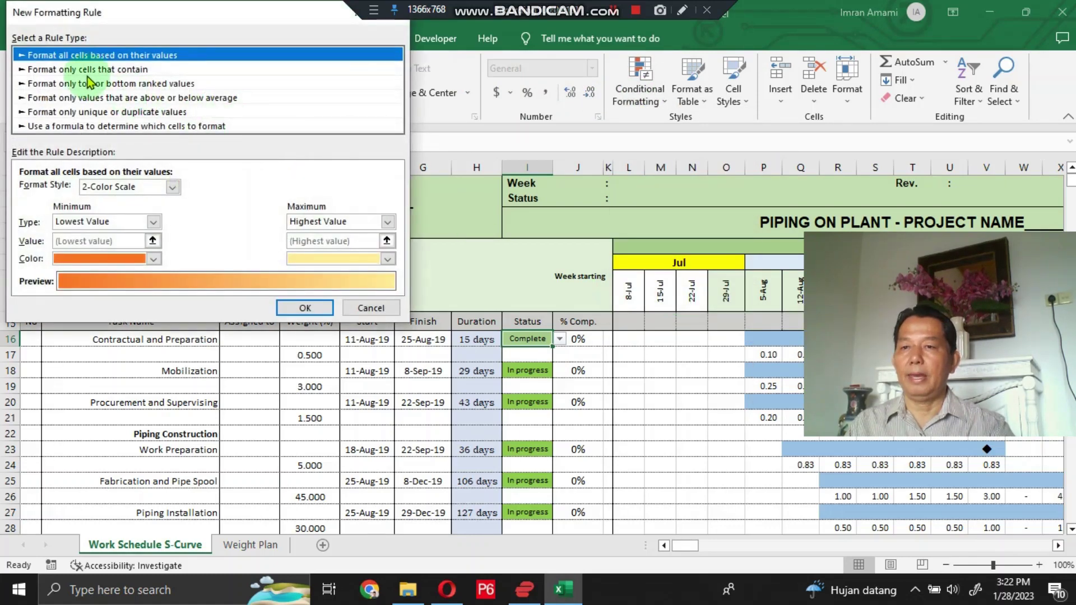
left_click(87, 70)
left_click(84, 191)
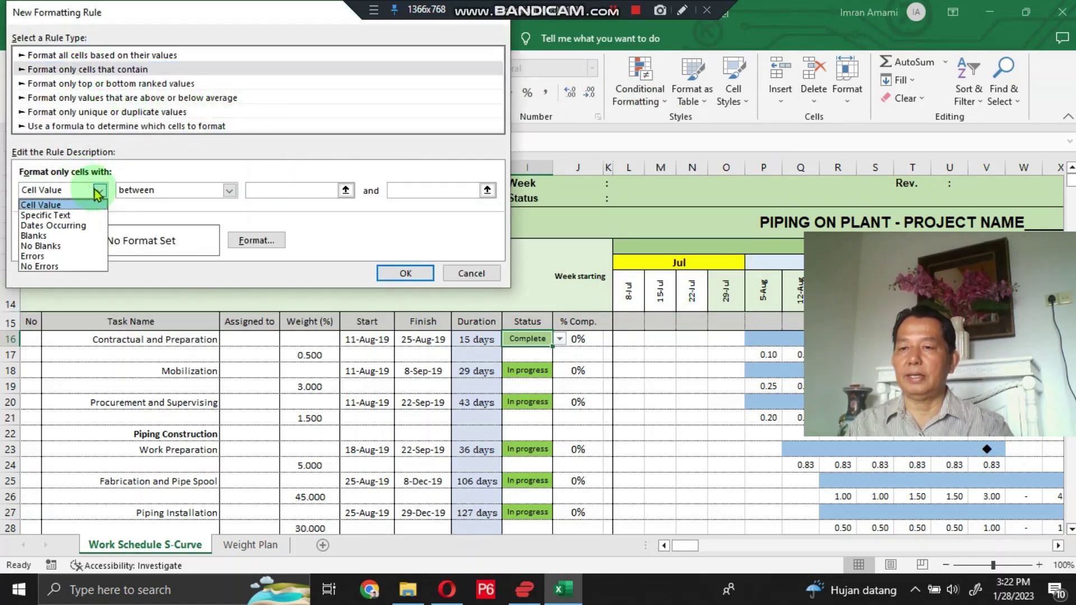
left_click(54, 216)
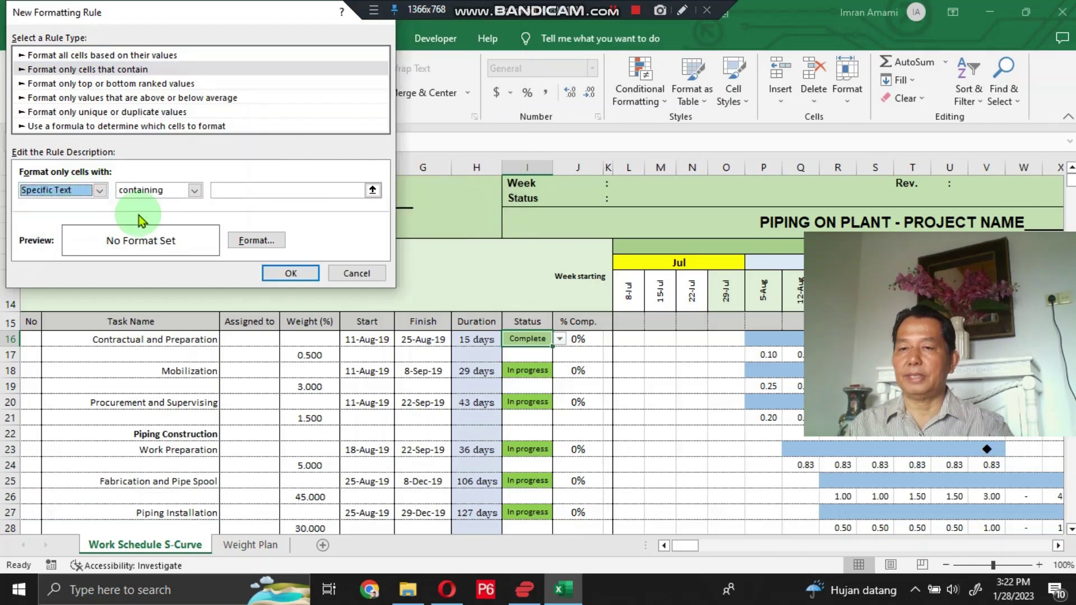
left_click(234, 191)
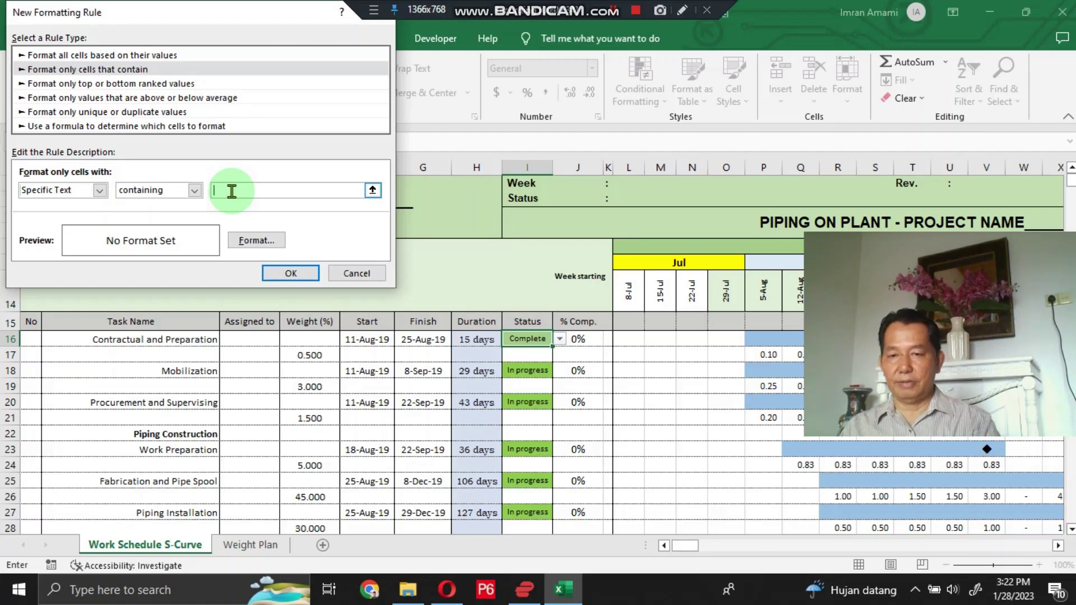
type("ot Started")
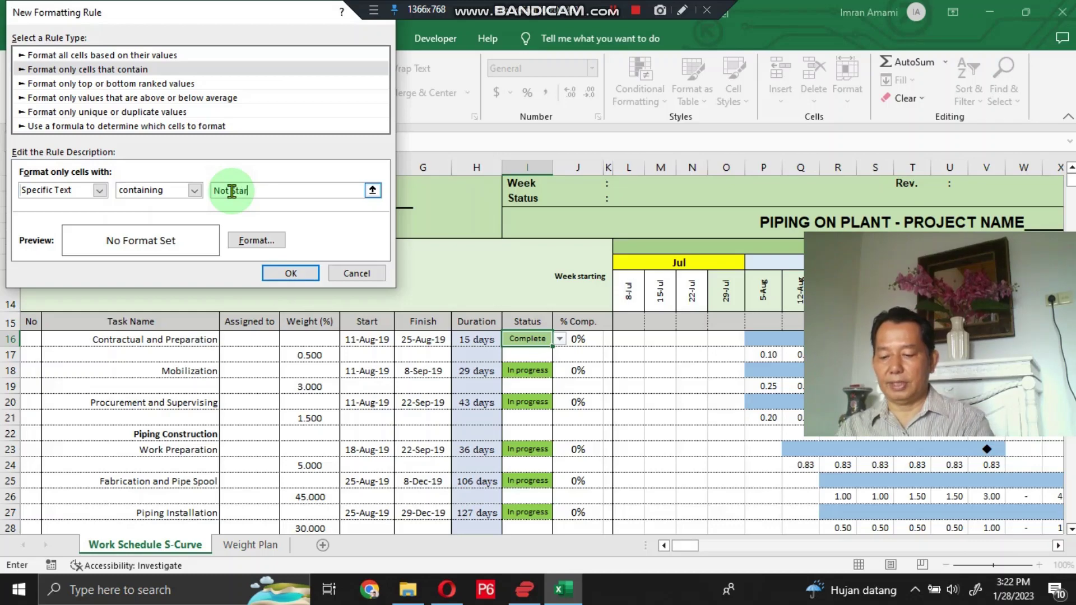
Step: Give the Not Started rule a red fill and apply it to the status cell
left_click(256, 240)
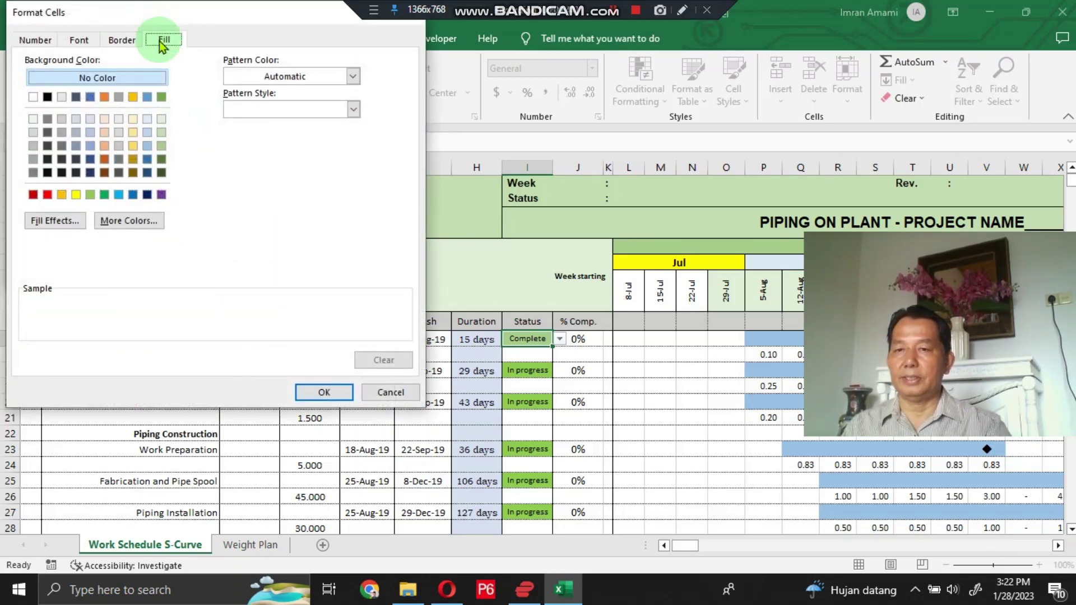
left_click(48, 196)
left_click(307, 392)
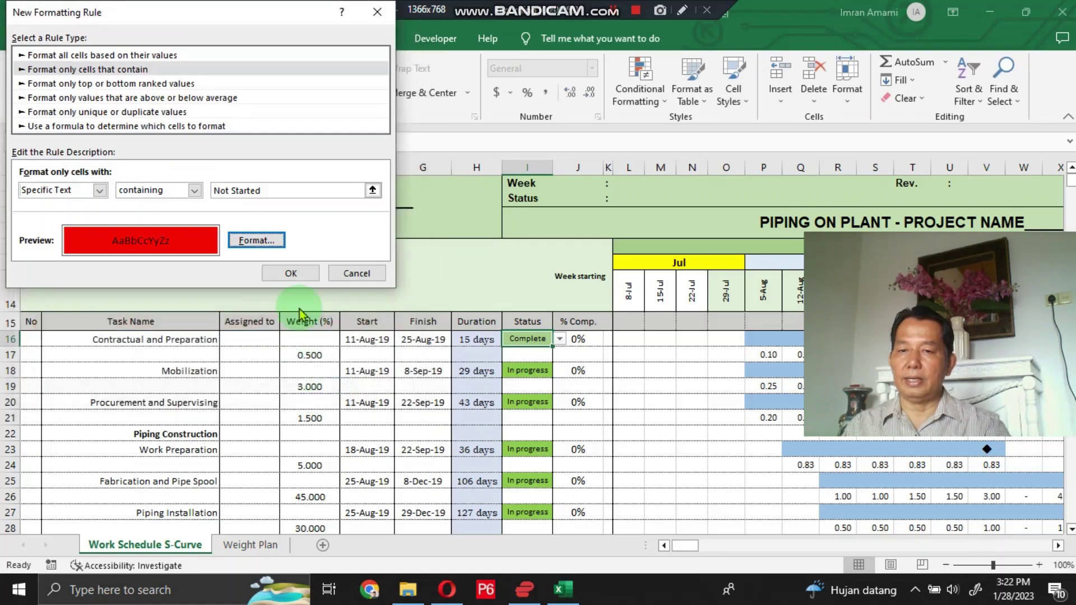
left_click(291, 273)
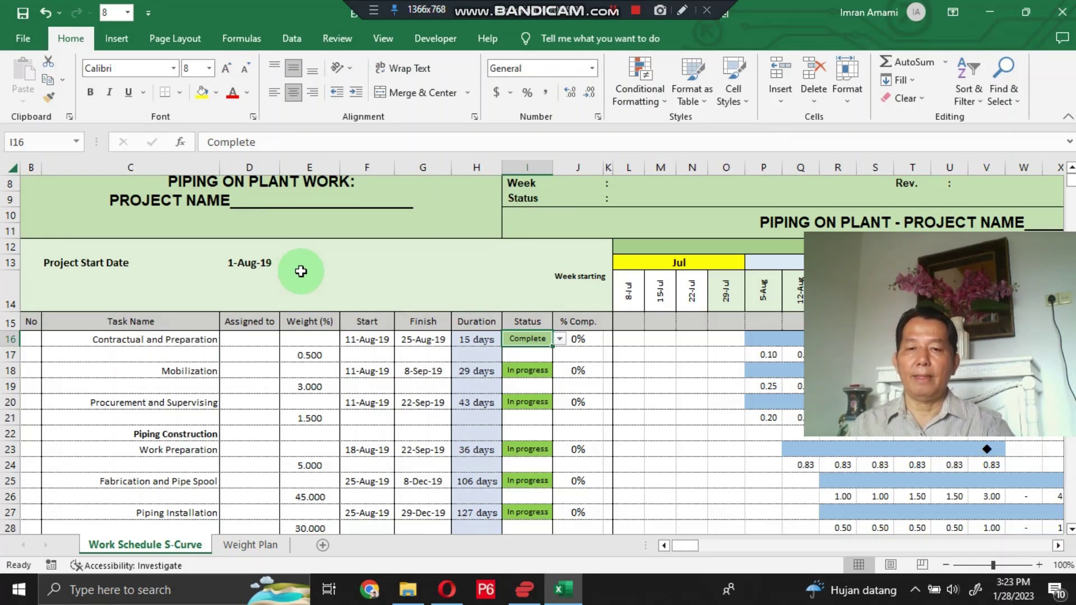
Step: Test the status formatting in I16 by choosing Not started, In progress, Blocked and finally Complete from the in-cell list
left_click(561, 340)
left_click(526, 353)
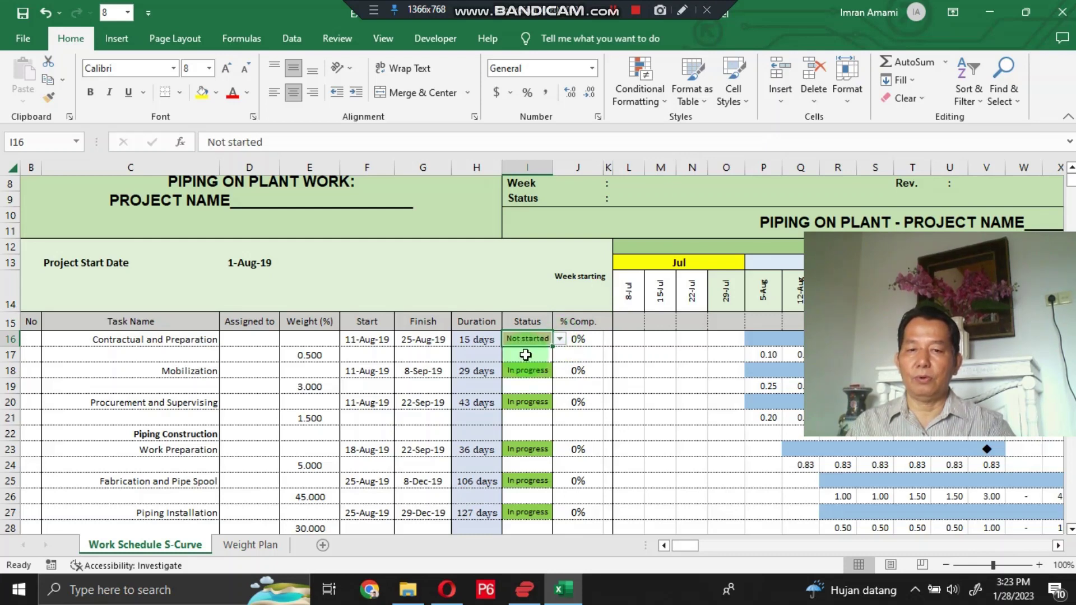
left_click(559, 339)
left_click(537, 366)
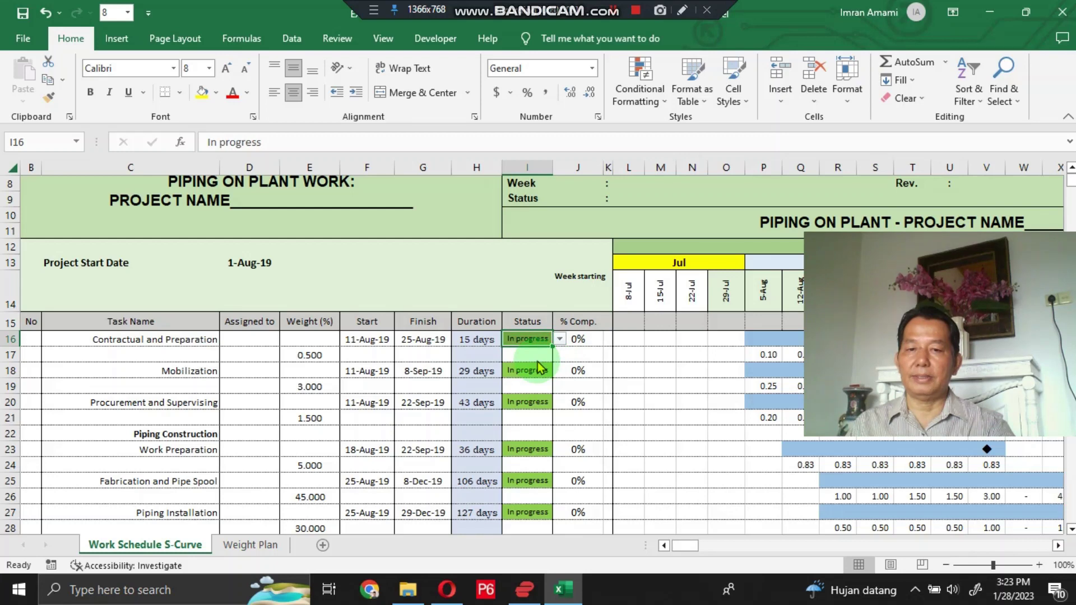
left_click(560, 339)
left_click(535, 373)
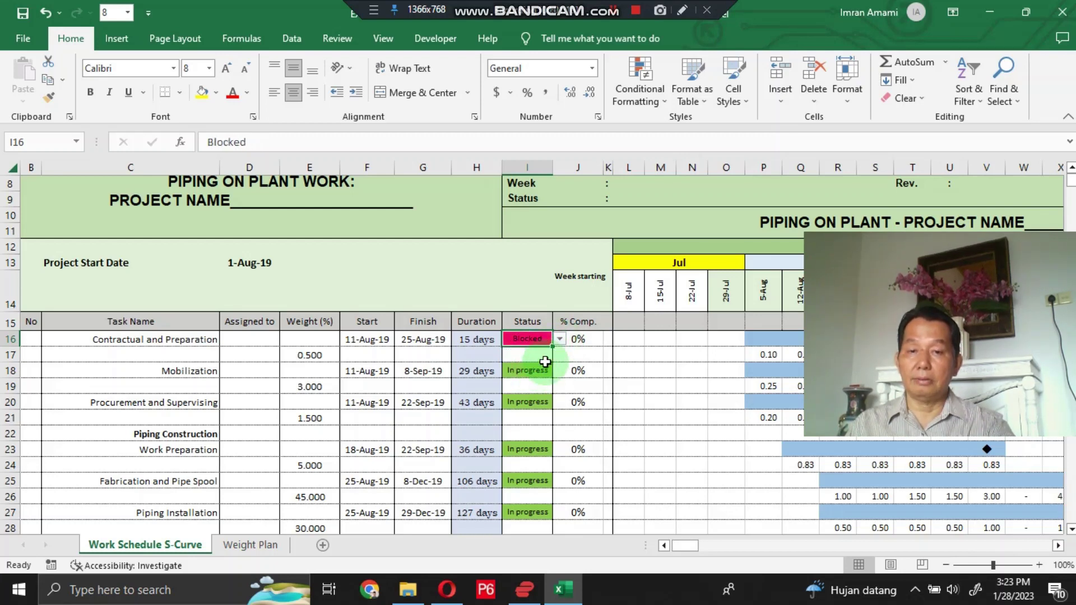
left_click(559, 341)
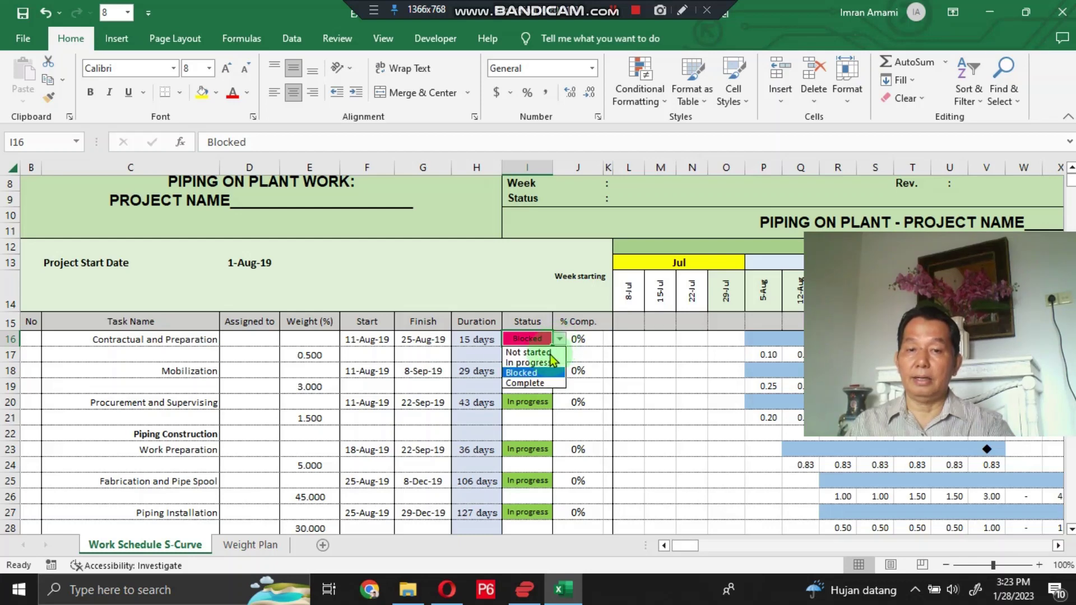
left_click(535, 383)
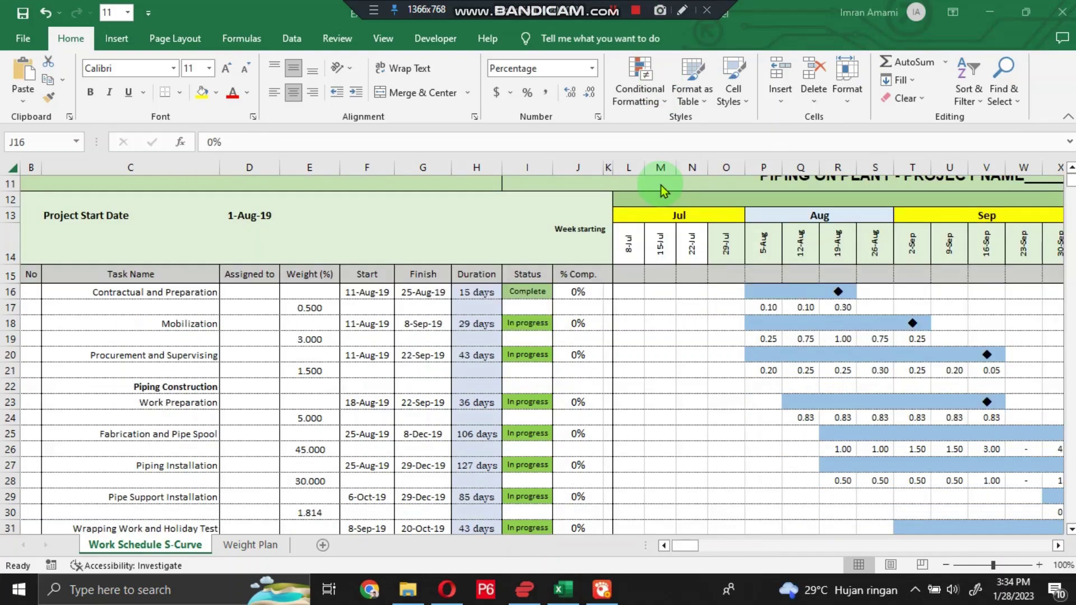
Step: Format the Contractual and Preparation % Comp. cell J16 as Percentage with 0 decimal places
left_click(581, 292)
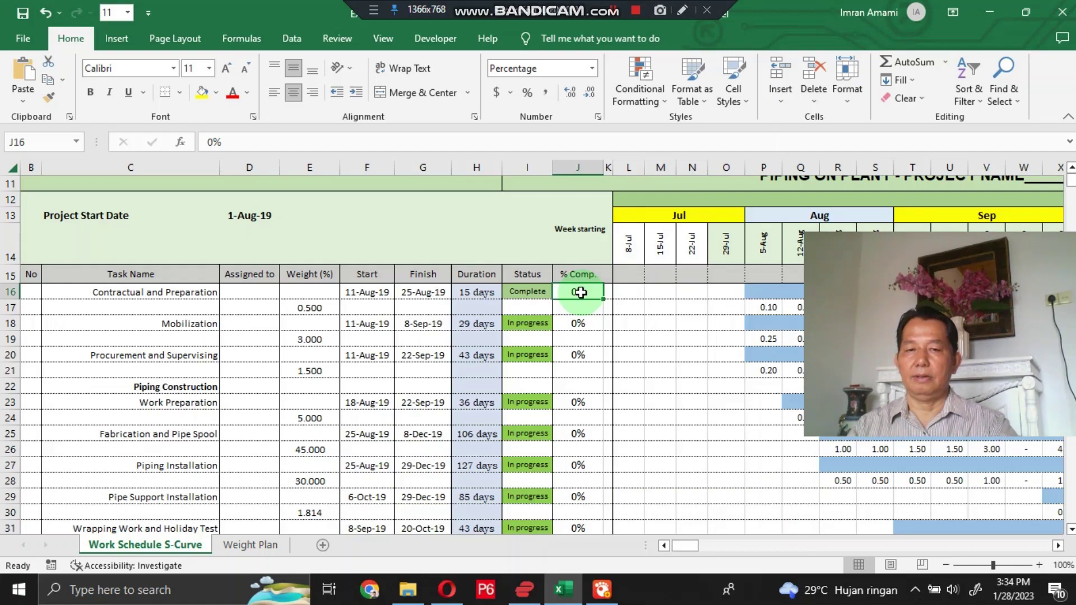
right_click(582, 292)
left_click(672, 499)
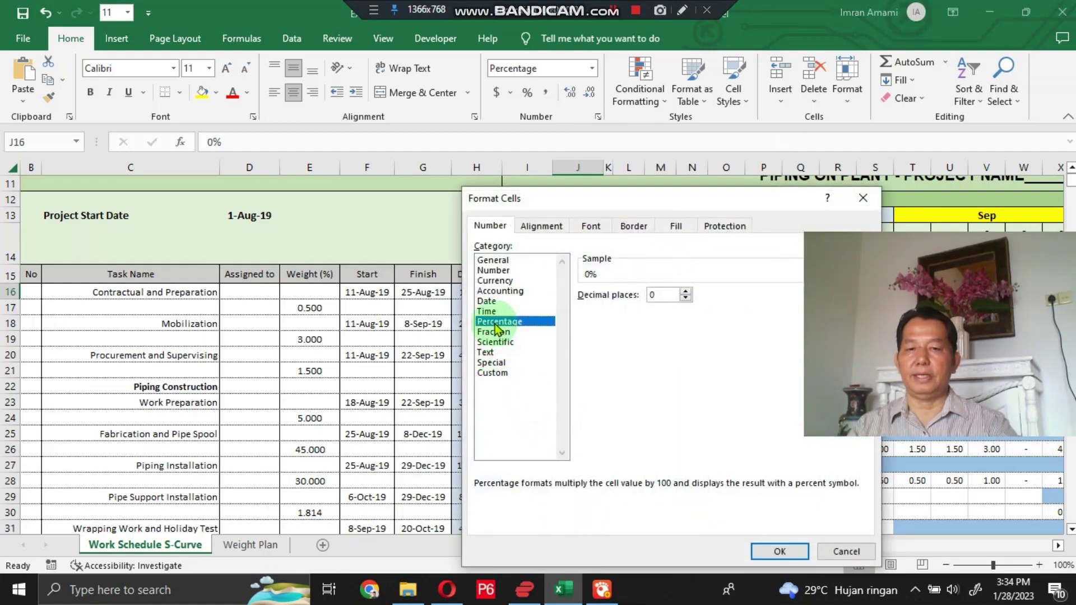
left_click(685, 298)
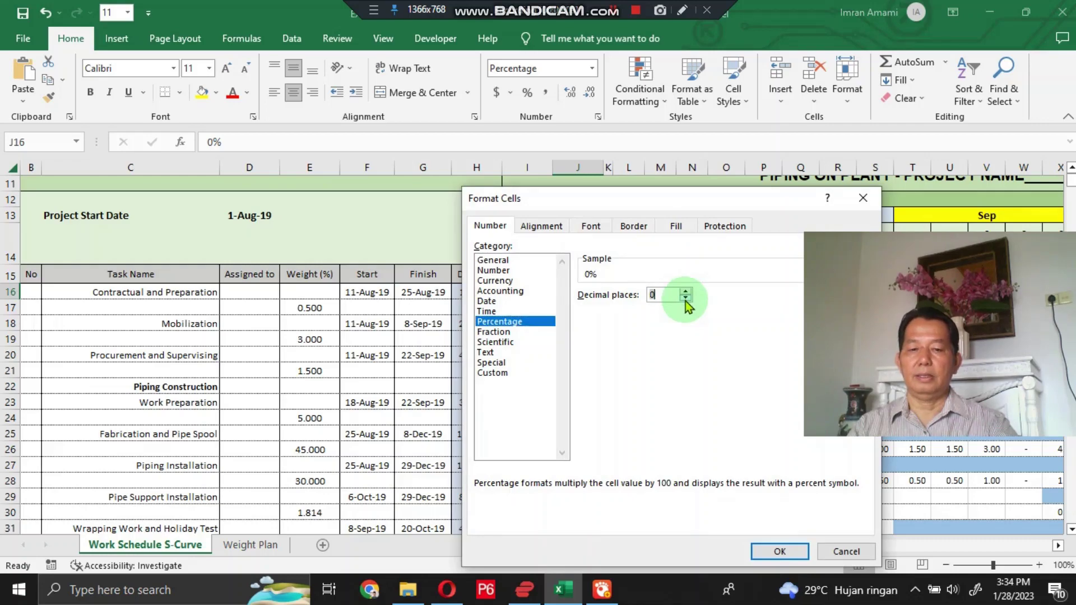
left_click(777, 555)
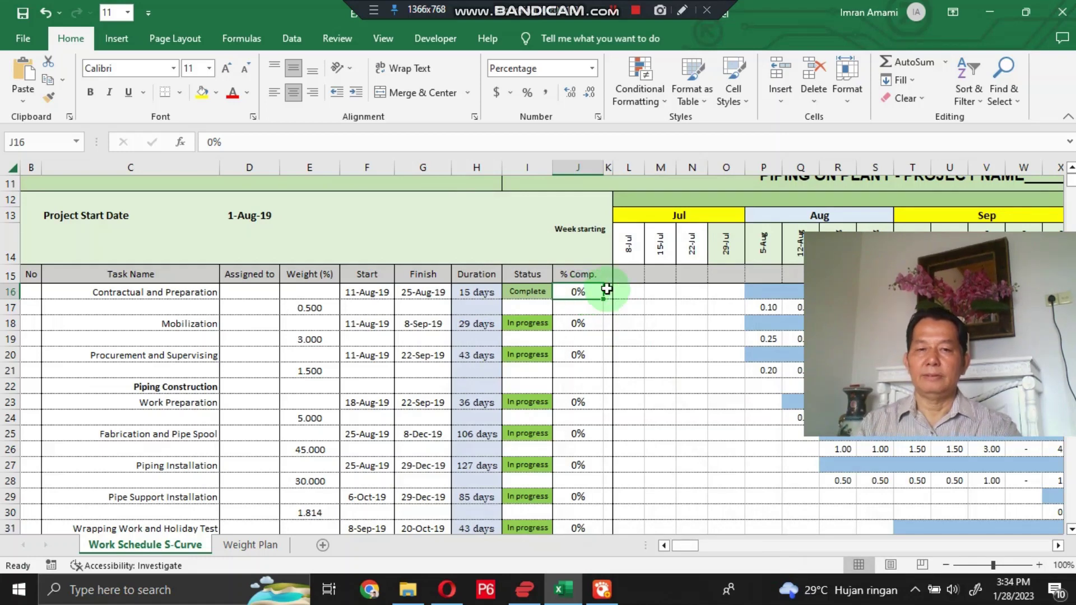
Step: Apply the custom number format d-mmm to the first week-starting date in L14
left_click(628, 244)
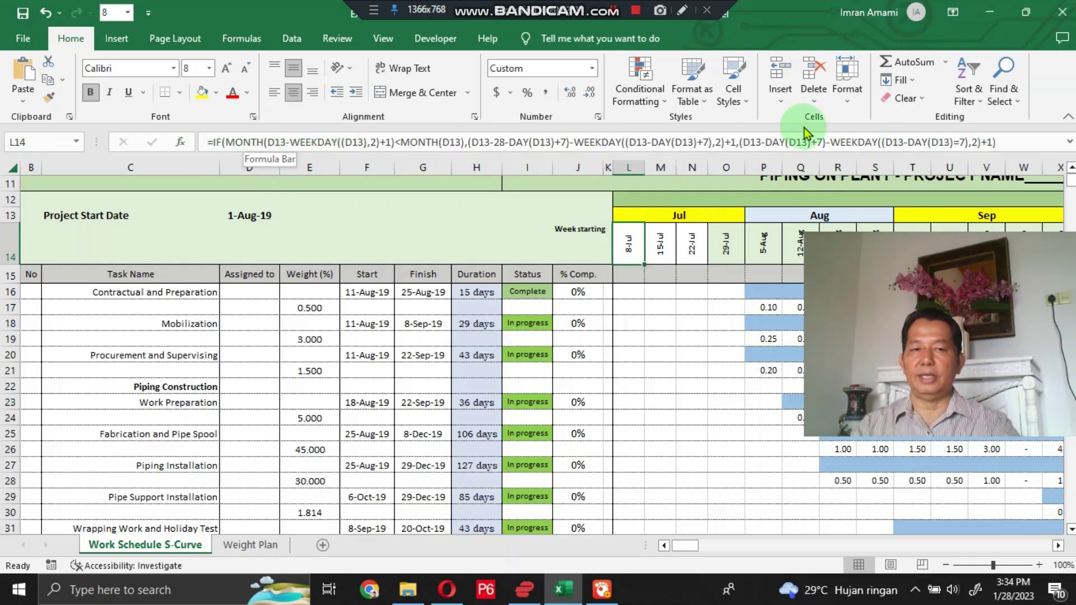
right_click(632, 247)
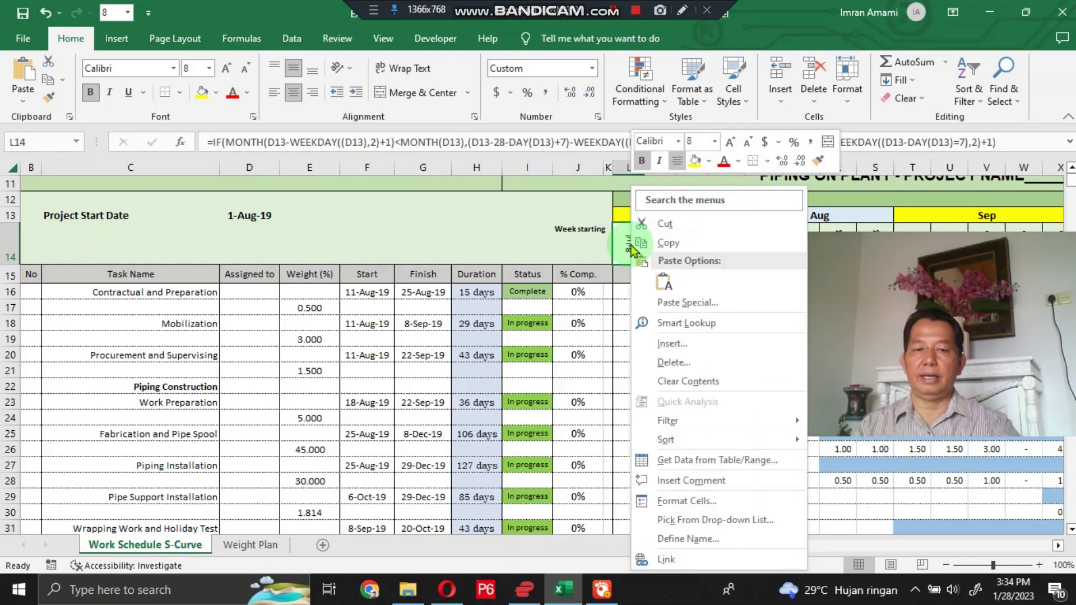
left_click(721, 501)
left_click(564, 372)
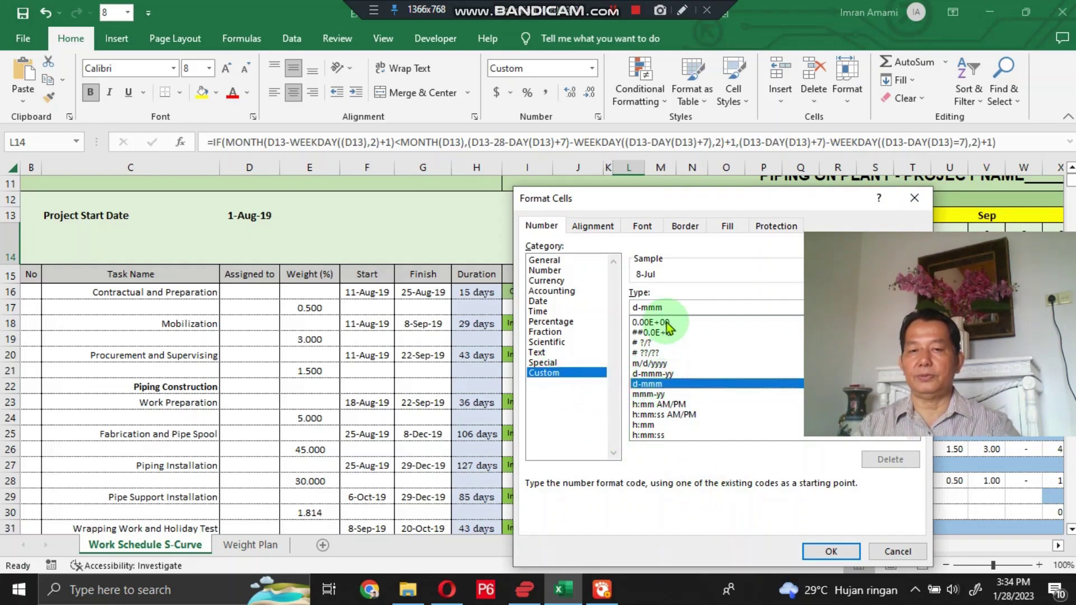
left_click(780, 308)
key("BackSpace")
key("BackSpace")
key("BackSpace")
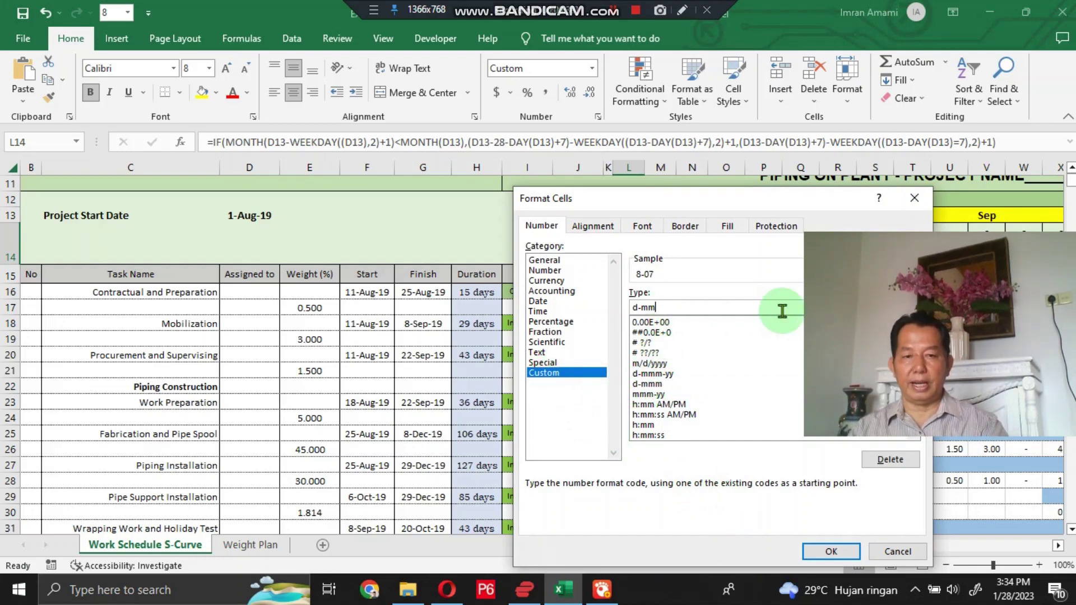
type("mmm")
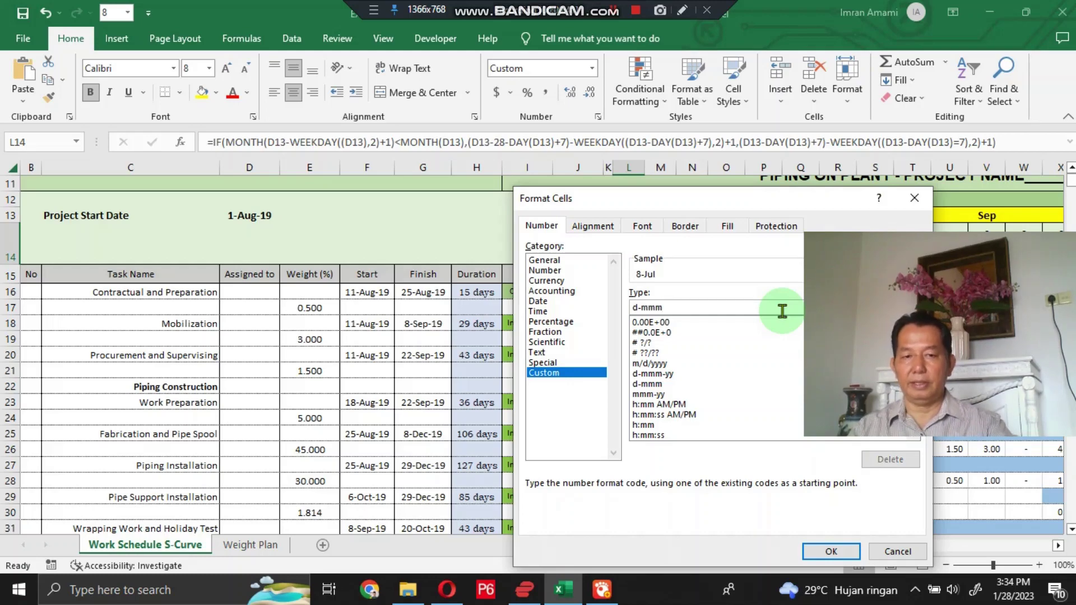
left_click(839, 552)
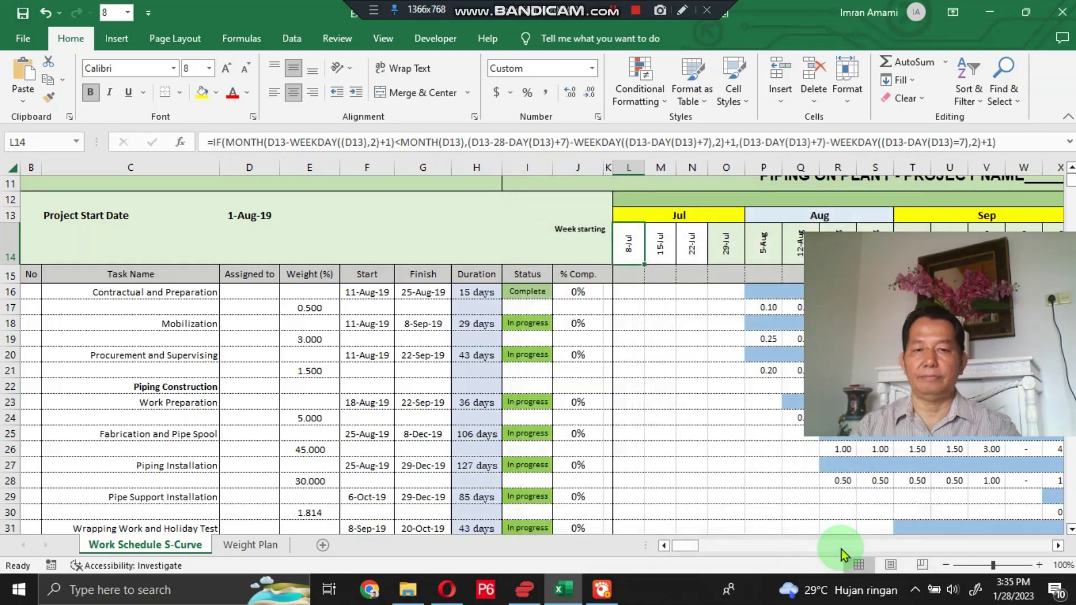
Step: Enter the formula =M14 in the merged month header cell L13
left_click(637, 215)
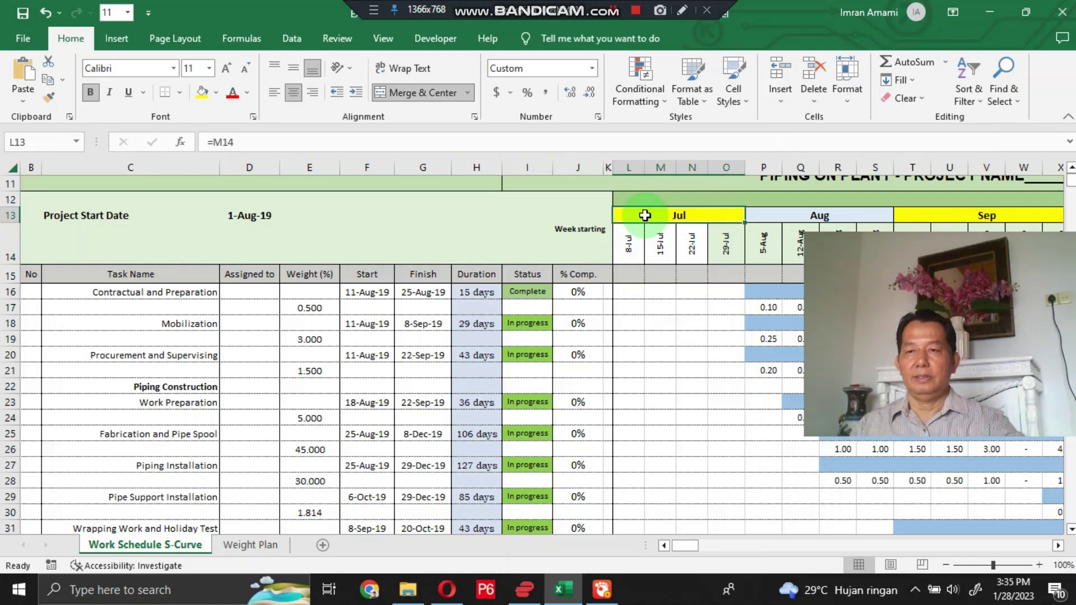
type("+")
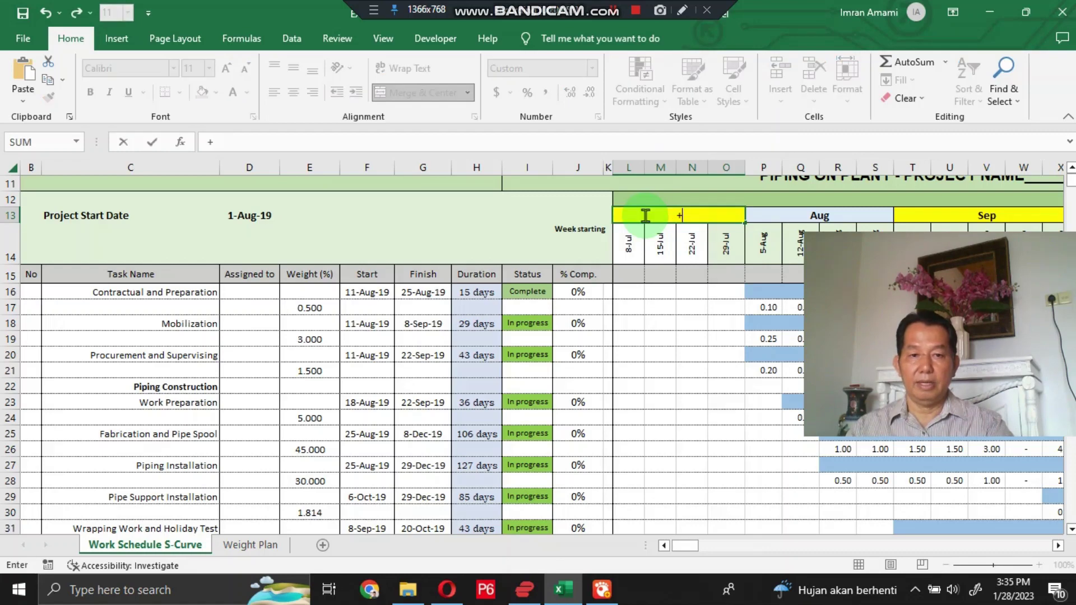
key("Escape")
type("=")
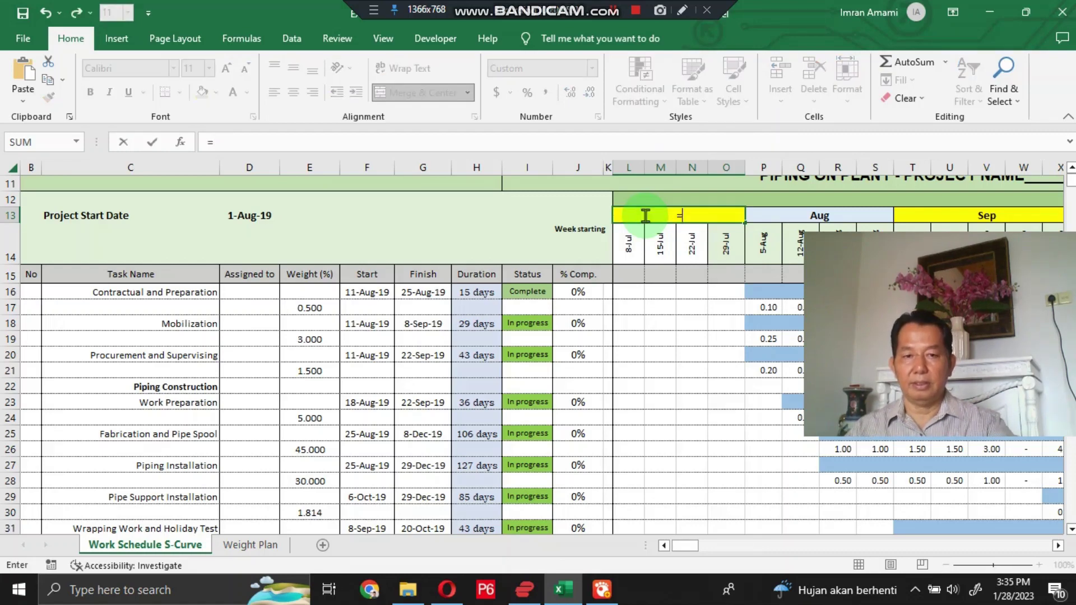
left_click(657, 242)
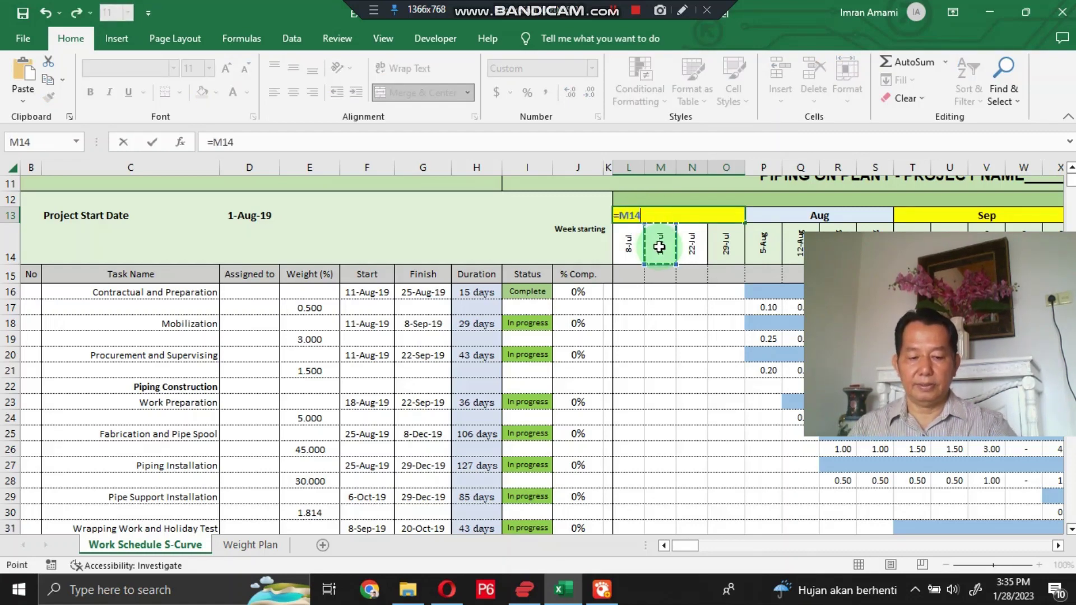
key("Return")
Step: Apply the custom number format mmm to the month header cell L13
left_click(655, 216)
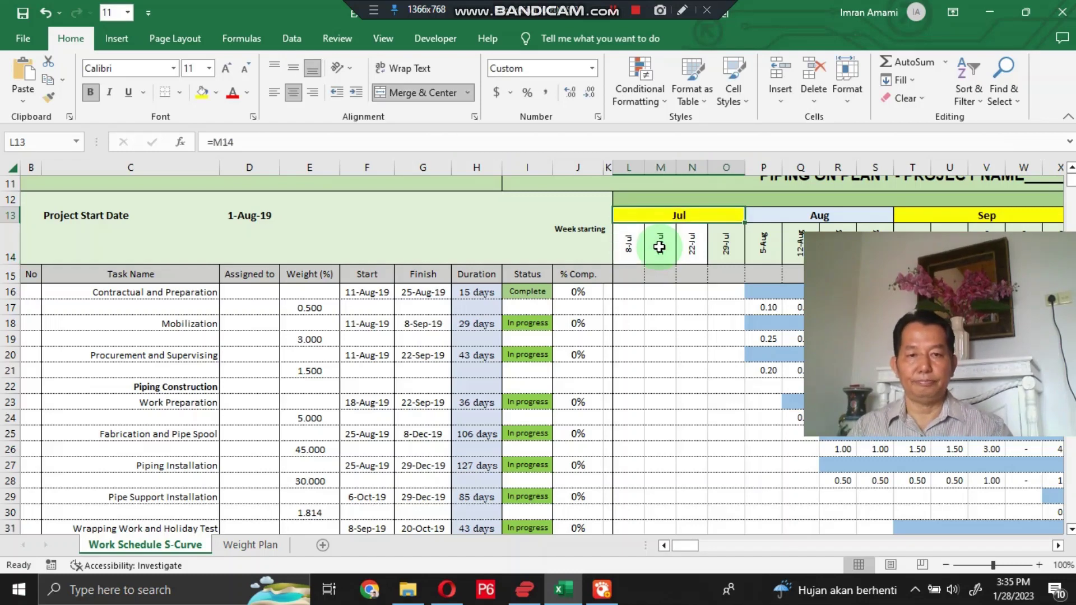
right_click(648, 216)
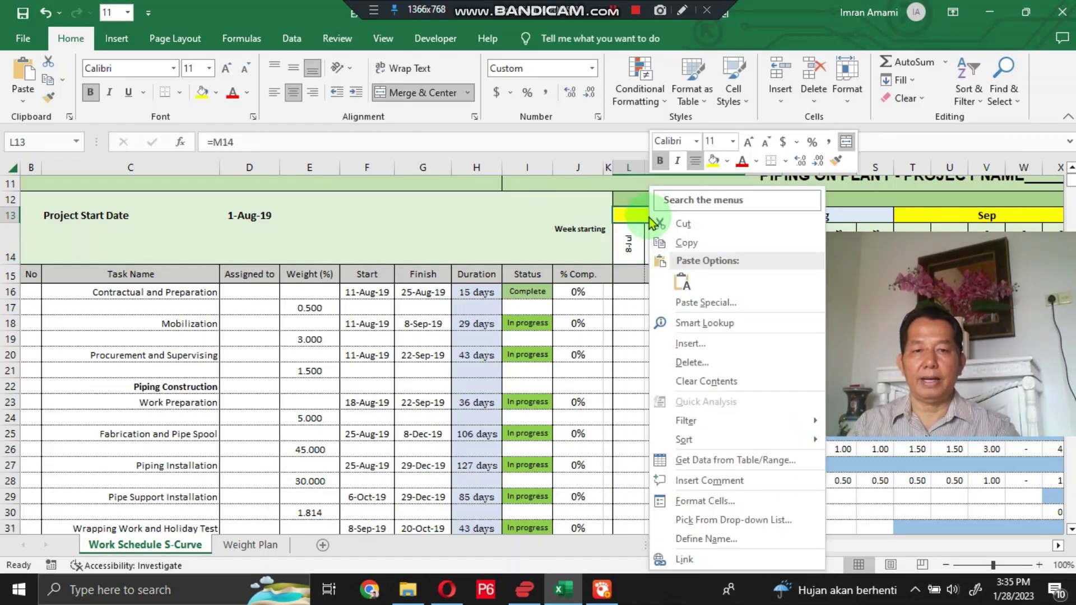
left_click(705, 501)
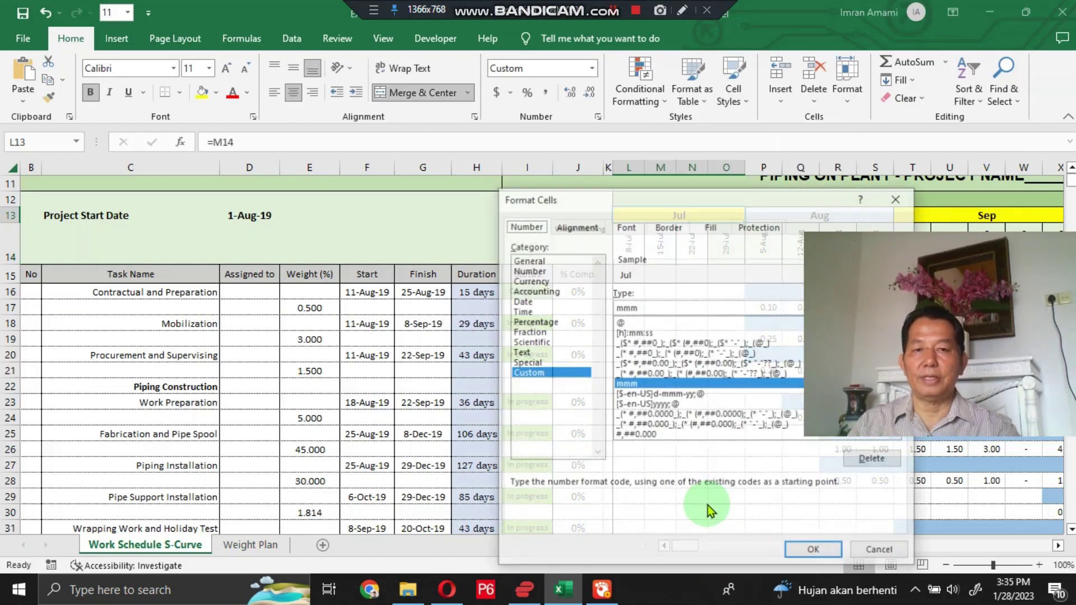
left_click(531, 374)
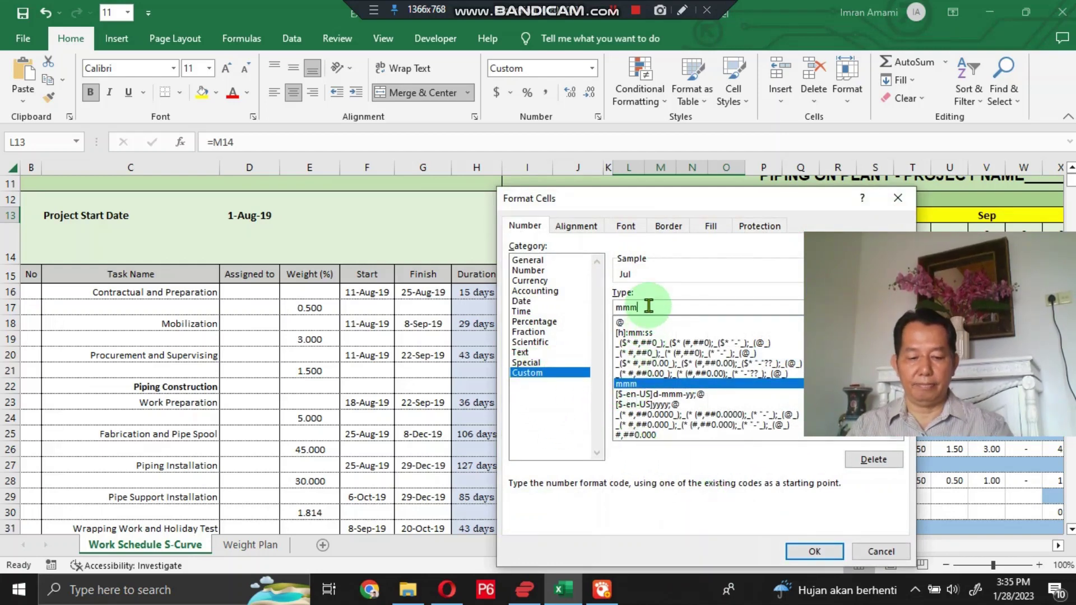
key("BackSpace")
key("BackSpace")
key("BackSpace")
type("m")
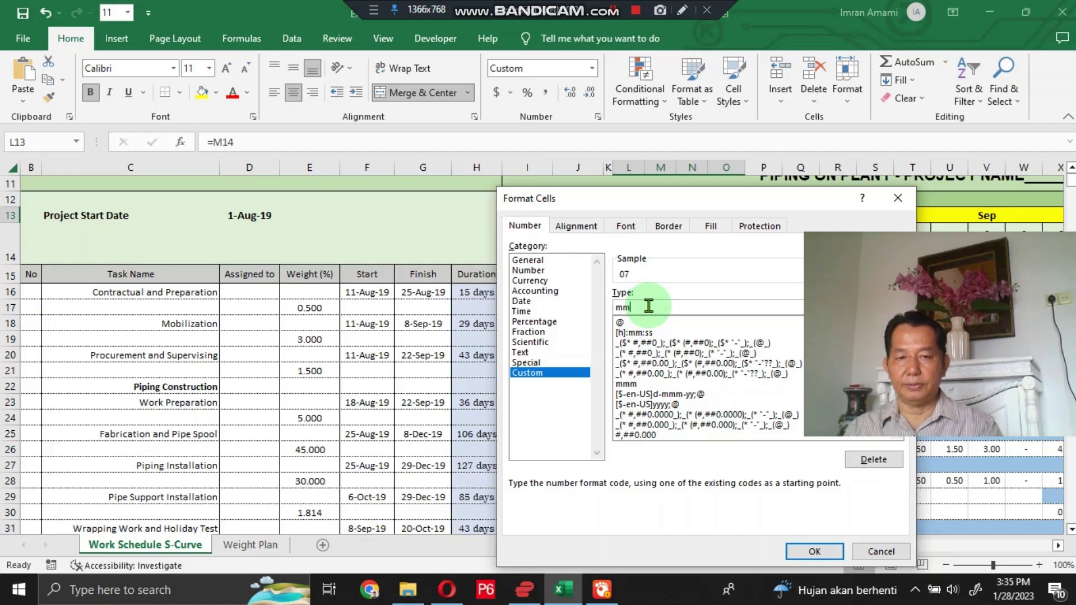
left_click(798, 552)
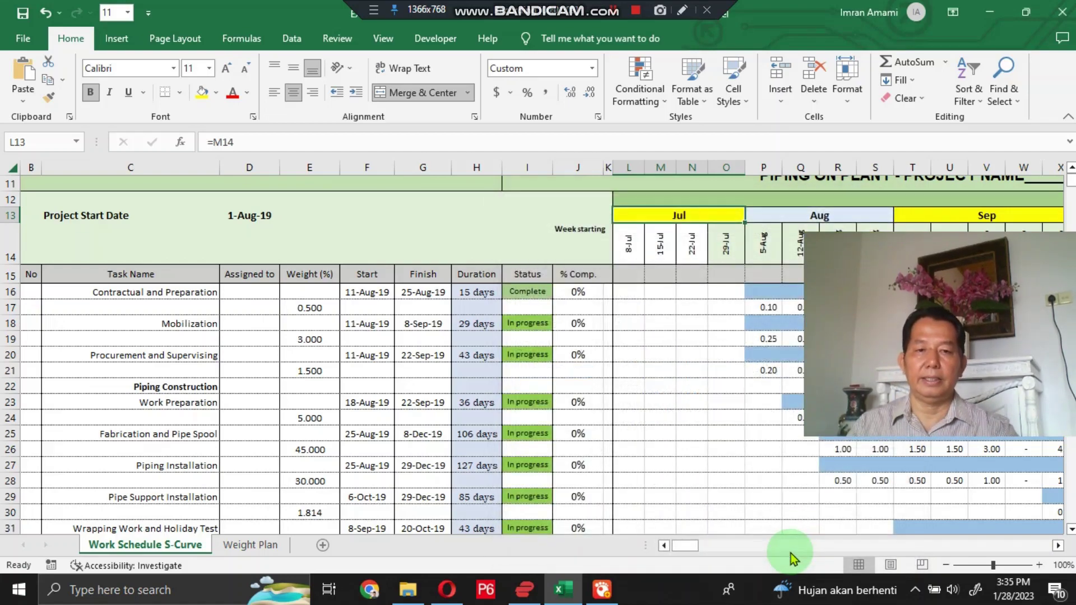
Step: Enter the formula =L13 in the merged year header cell L12
left_click(654, 195)
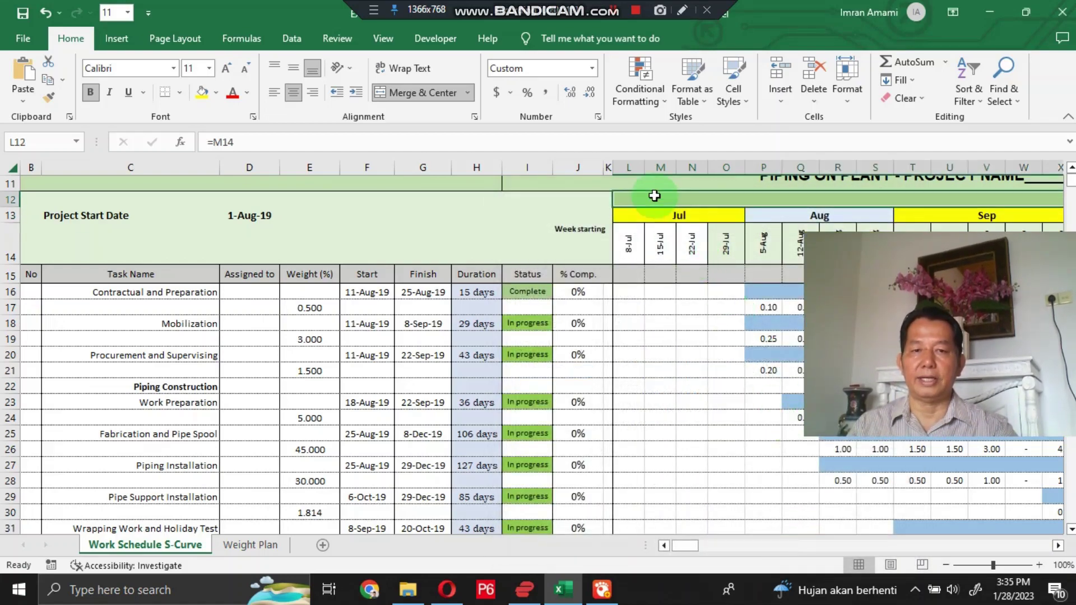
type("=")
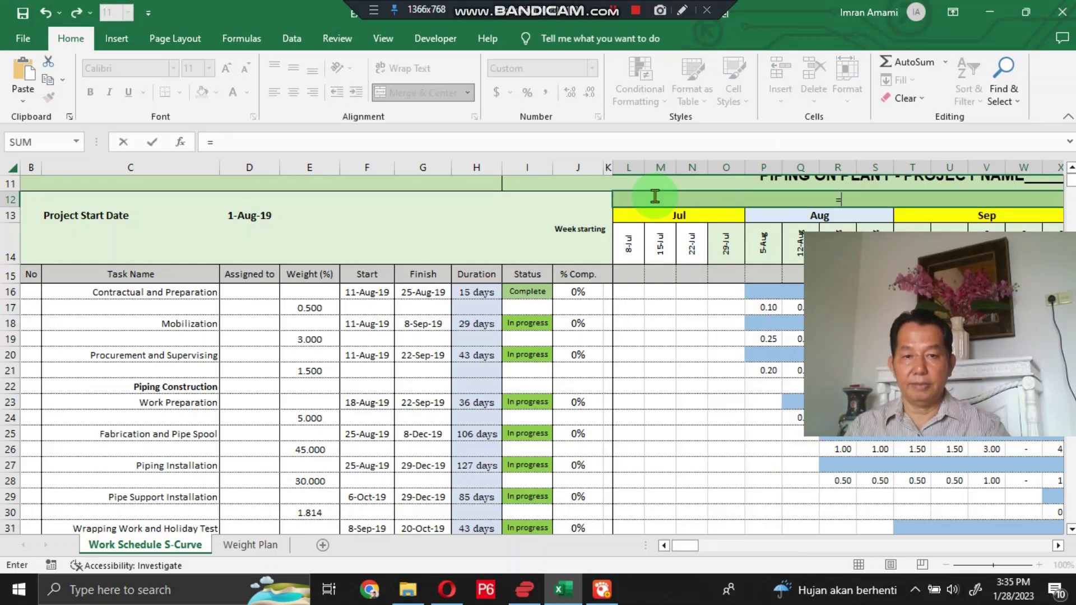
left_click(682, 219)
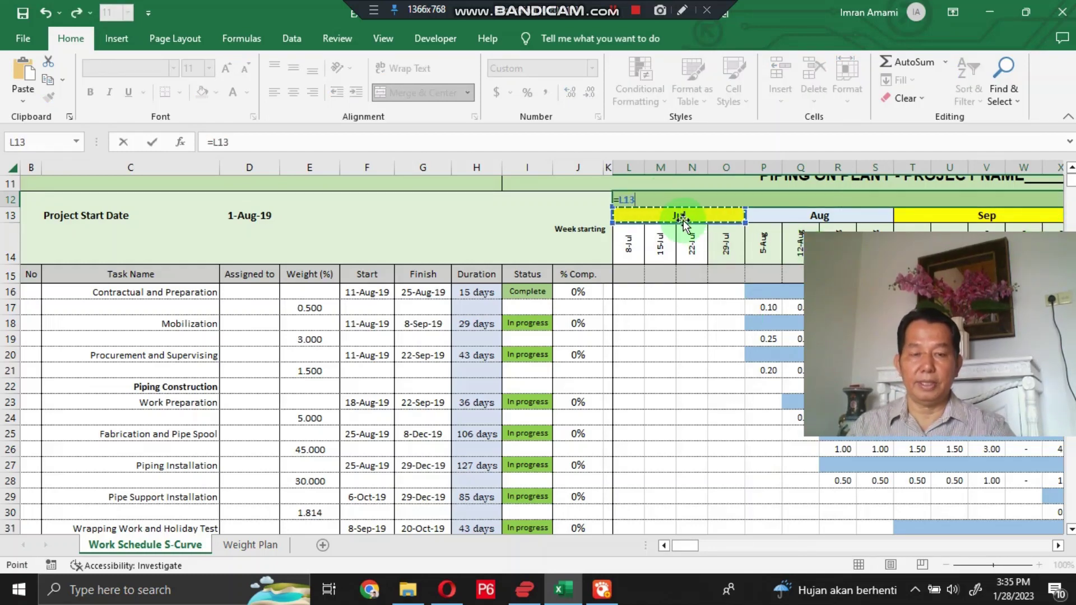
key("Return")
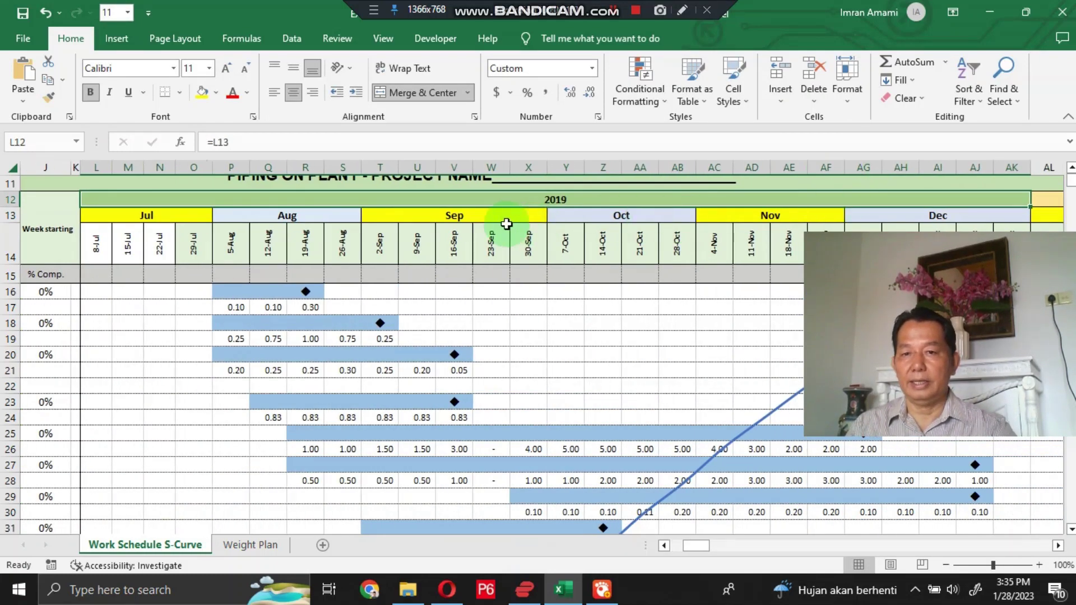
Step: Apply the custom number format yyyy to the year header cell L12
right_click(456, 194)
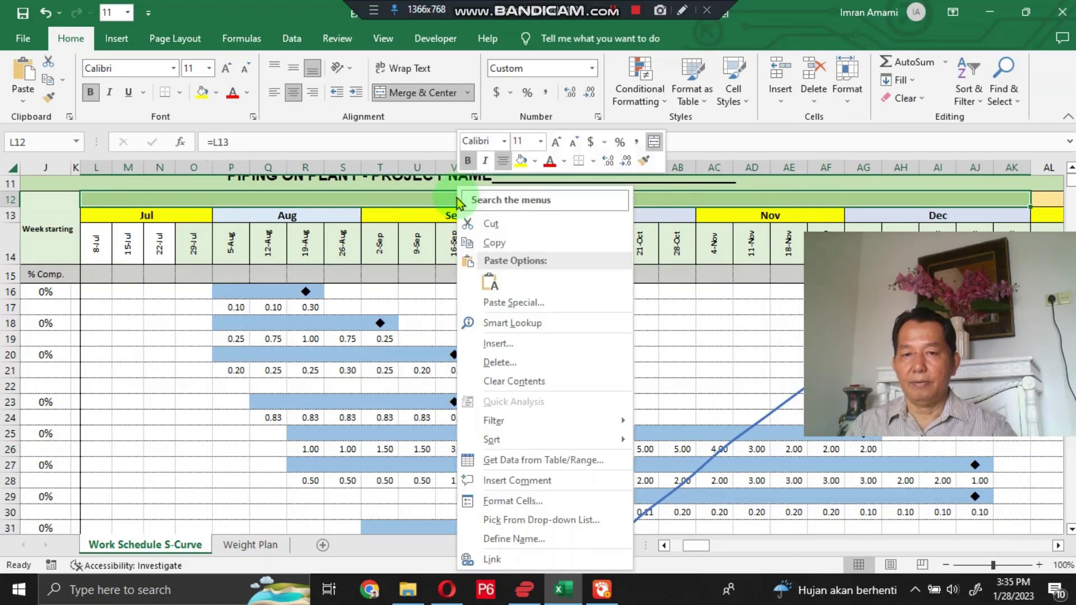
left_click(493, 501)
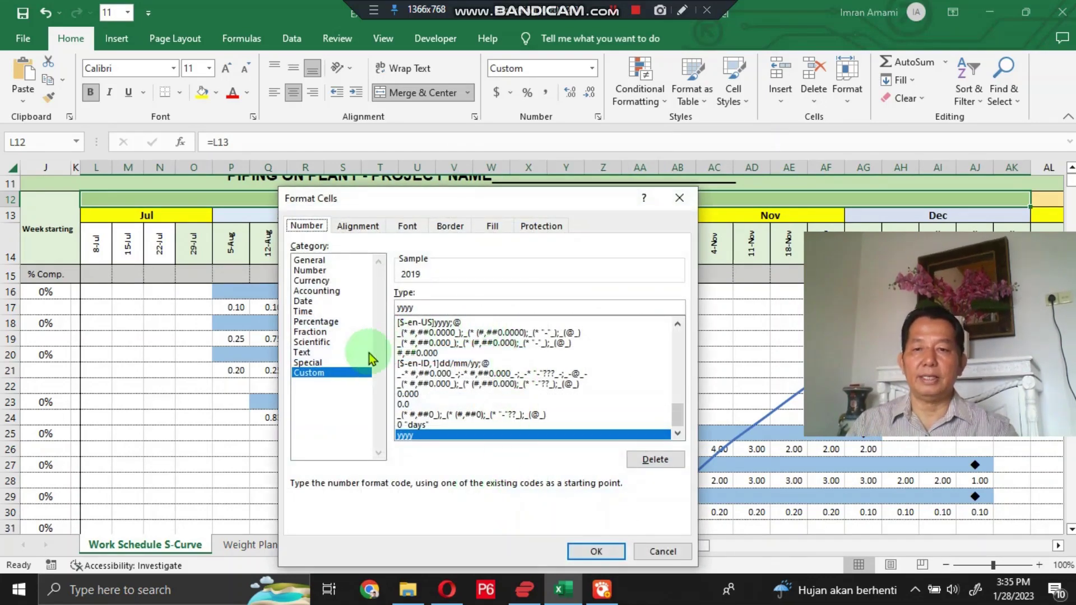
left_click(325, 375)
double_click(432, 311)
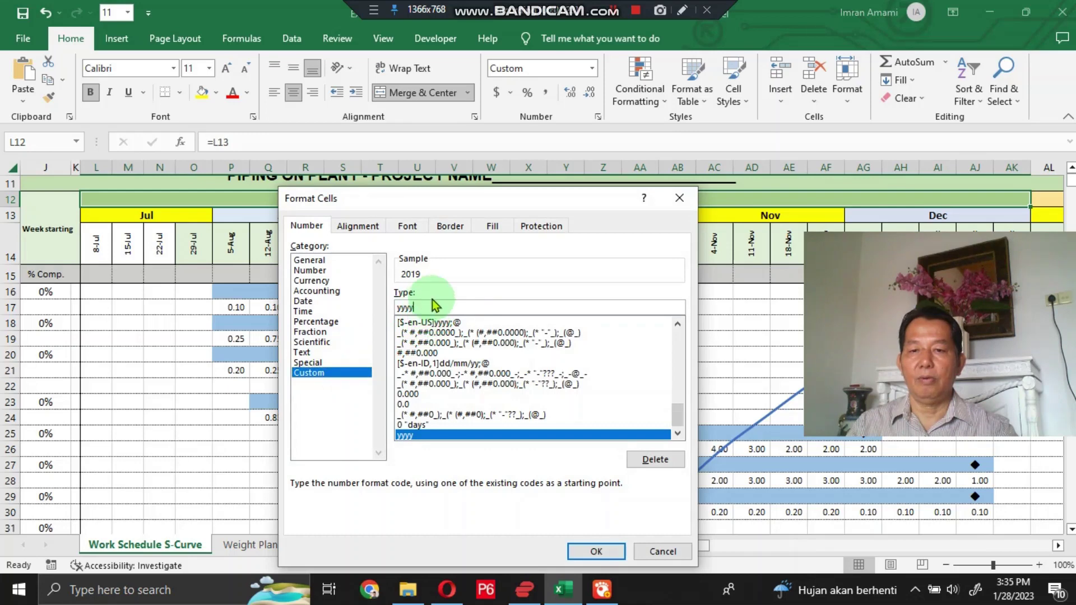
key("BackSpace")
type("yyyy")
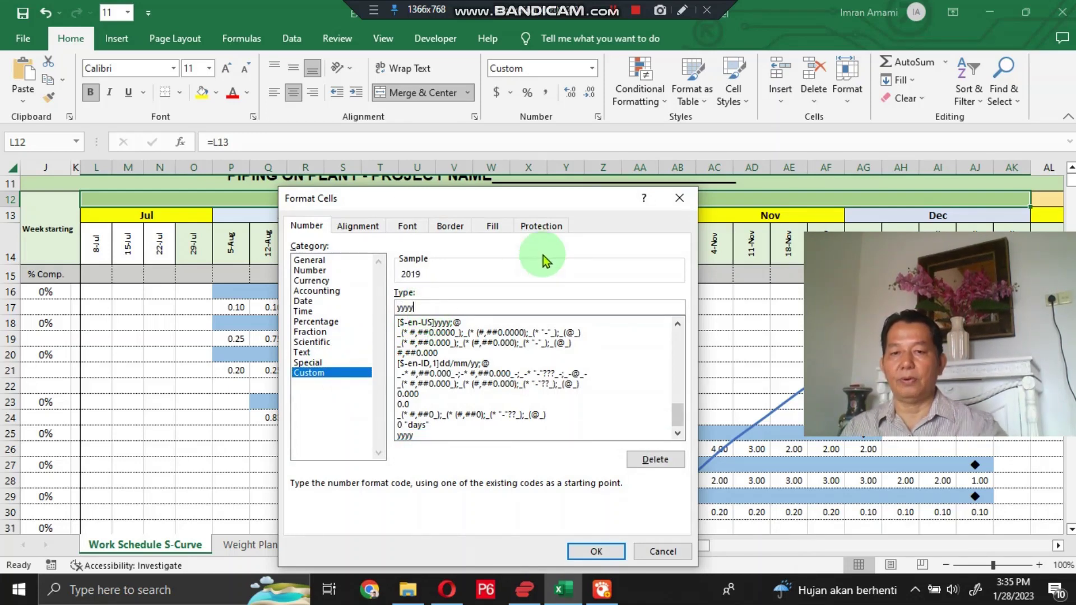
left_click(616, 553)
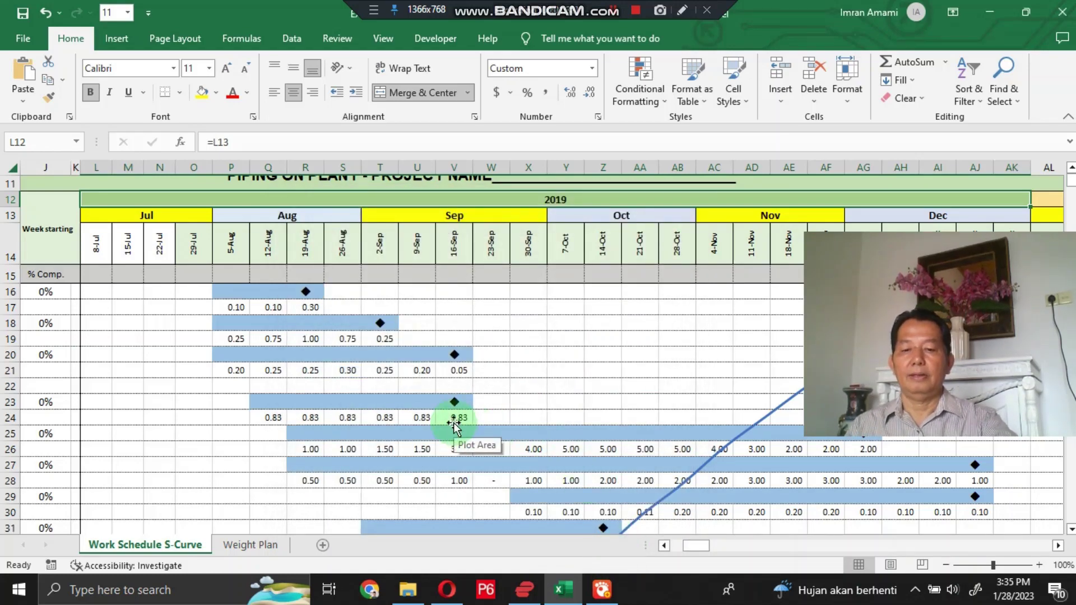
Step: Enter the formula =L14+7 in M14 for the second week-starting date
left_click(132, 248)
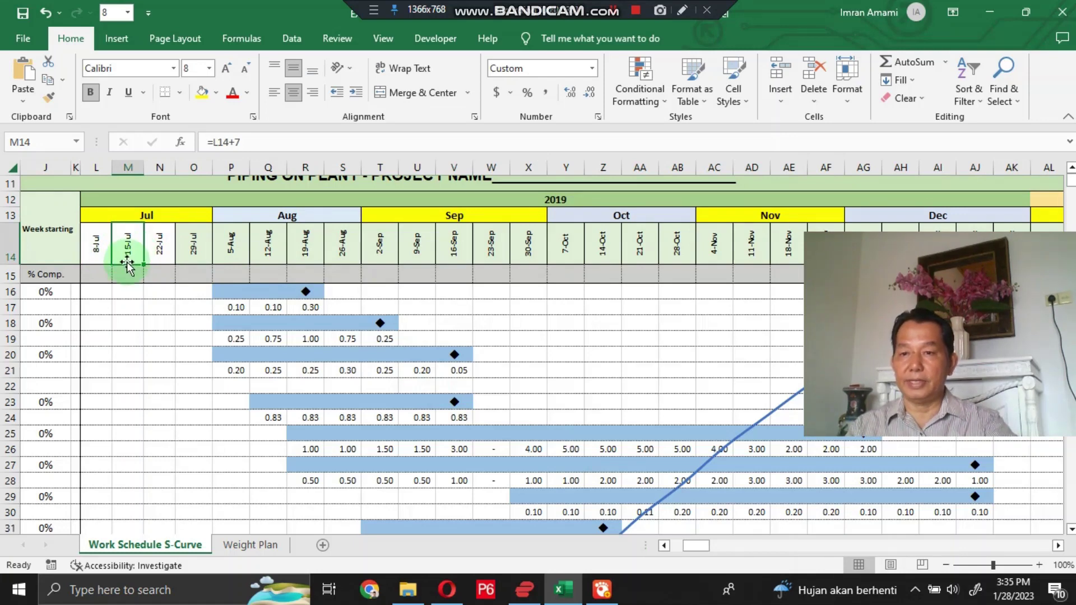
left_click(105, 250)
key("Right")
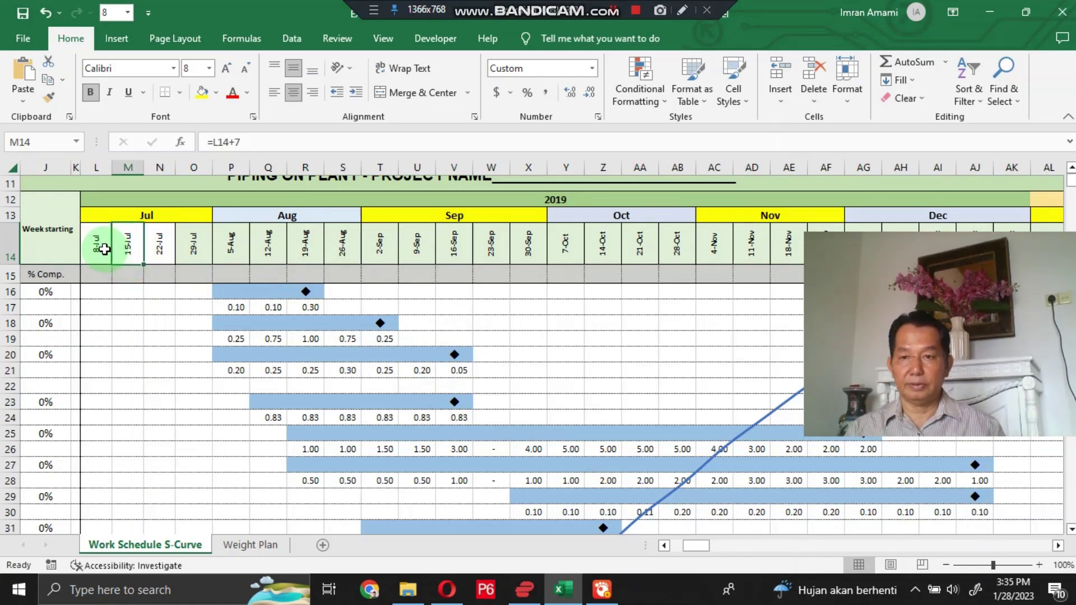
type("+")
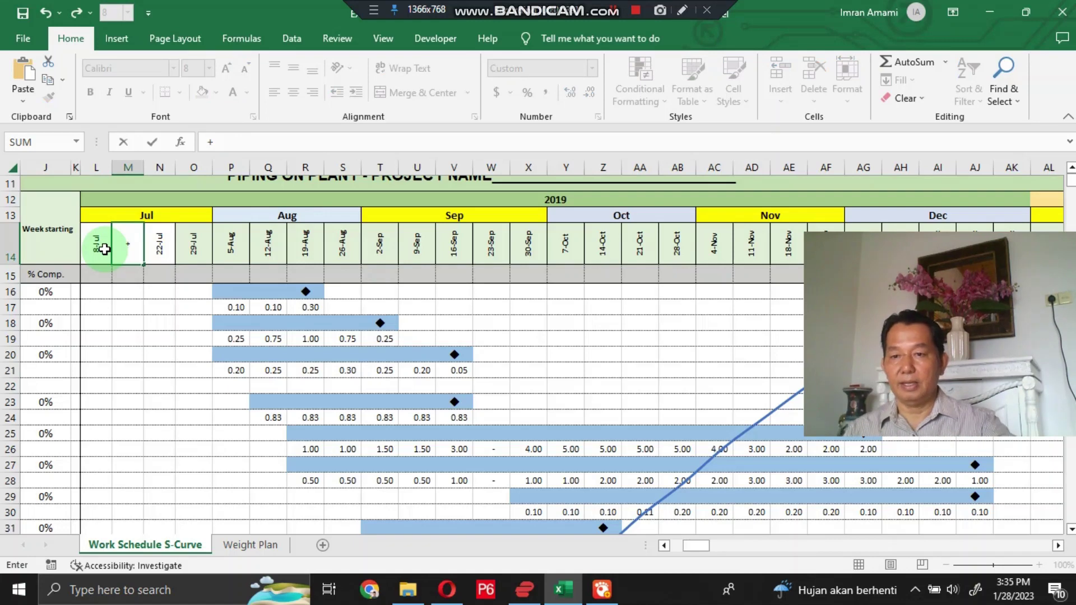
key("Escape")
type("=")
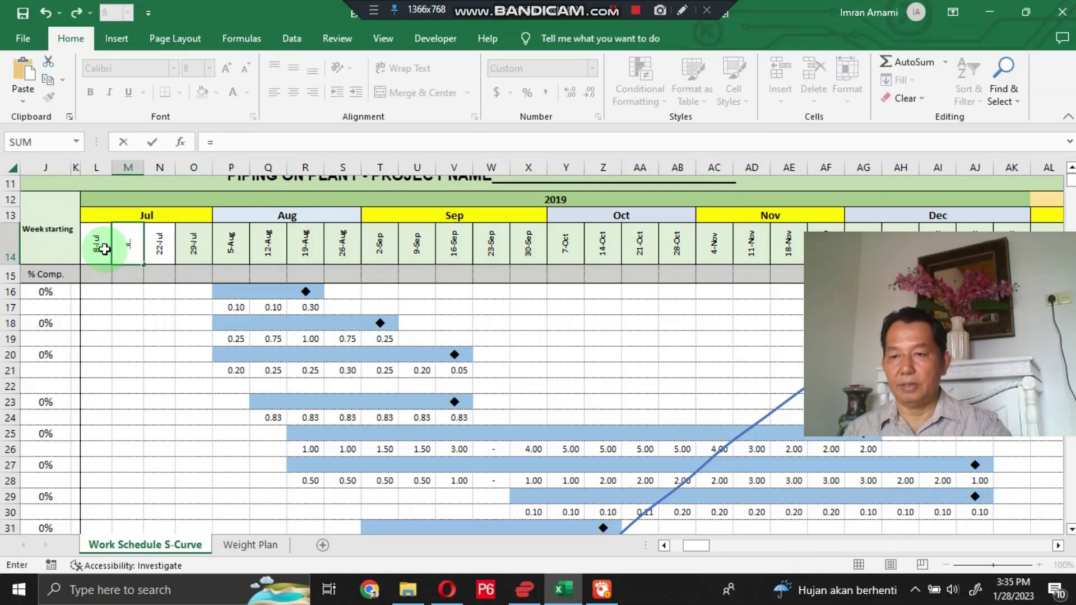
left_click(101, 249)
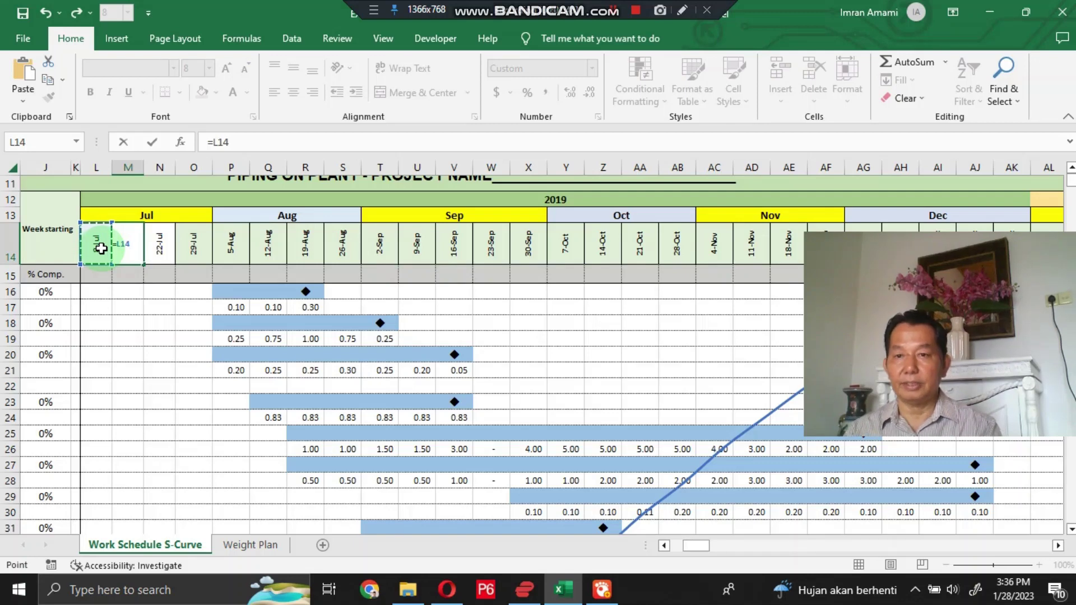
type("+7")
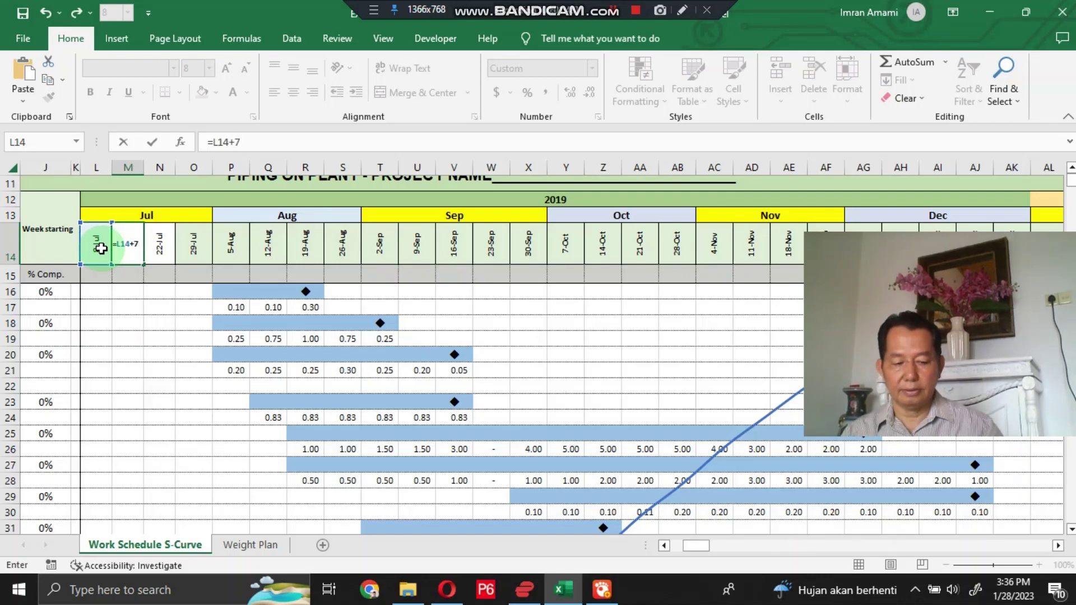
key("ctrl+Return")
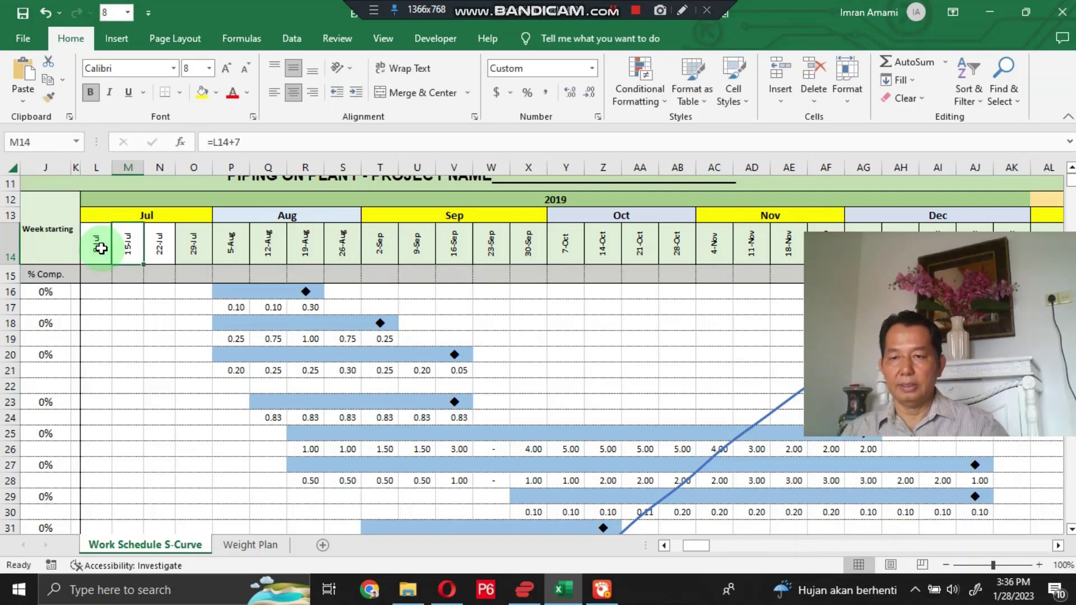
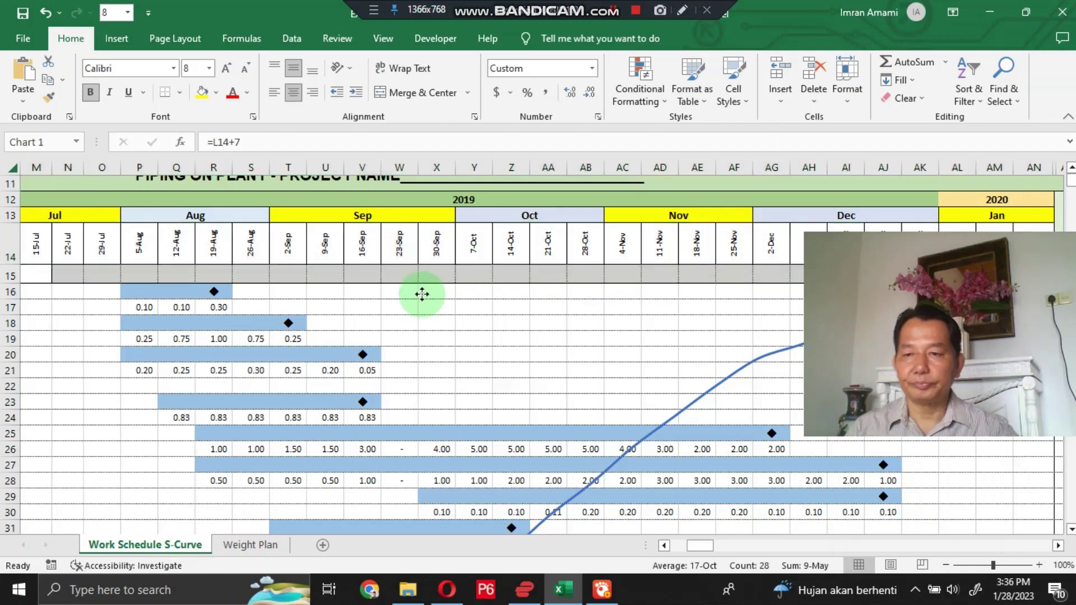
left_click(420, 294)
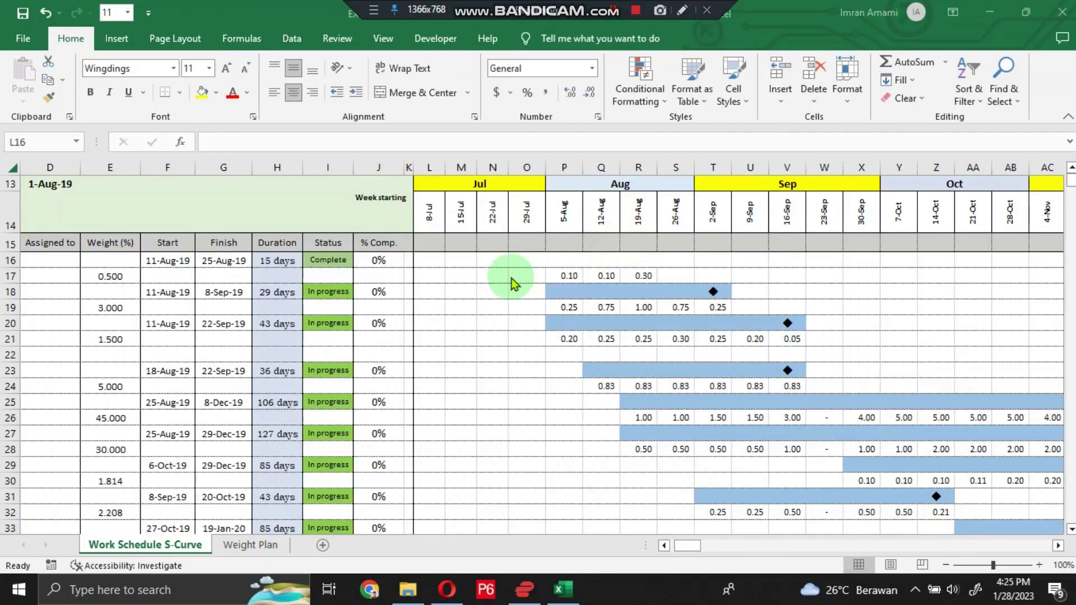
Step: Copy the text of the DIAMOND SHAPE formula stored in C73, leaving that cell unedited
left_click(436, 261)
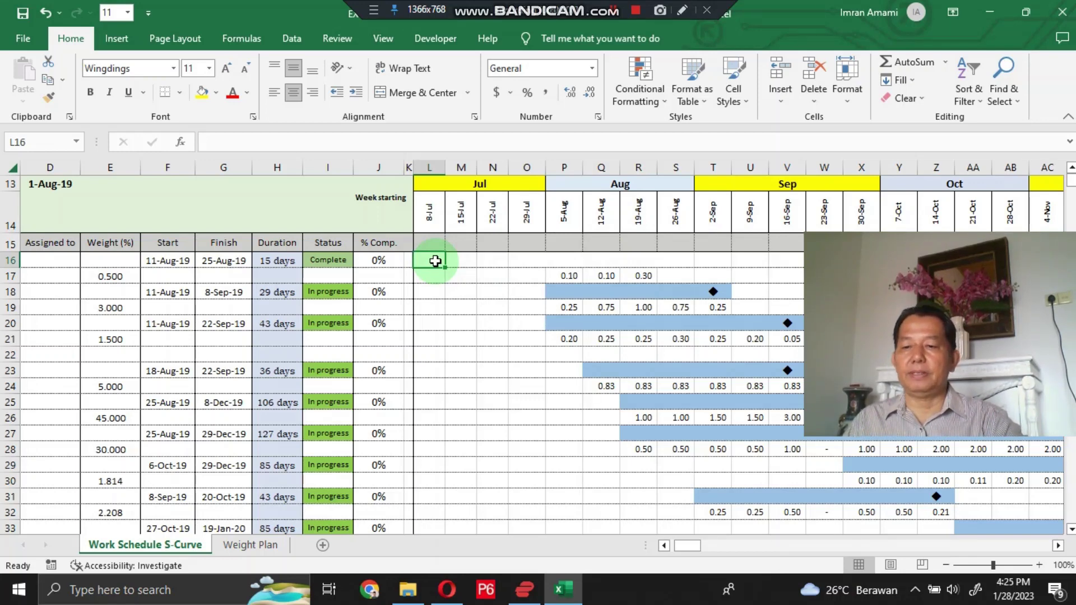
scroll(108, 373, "down", 17)
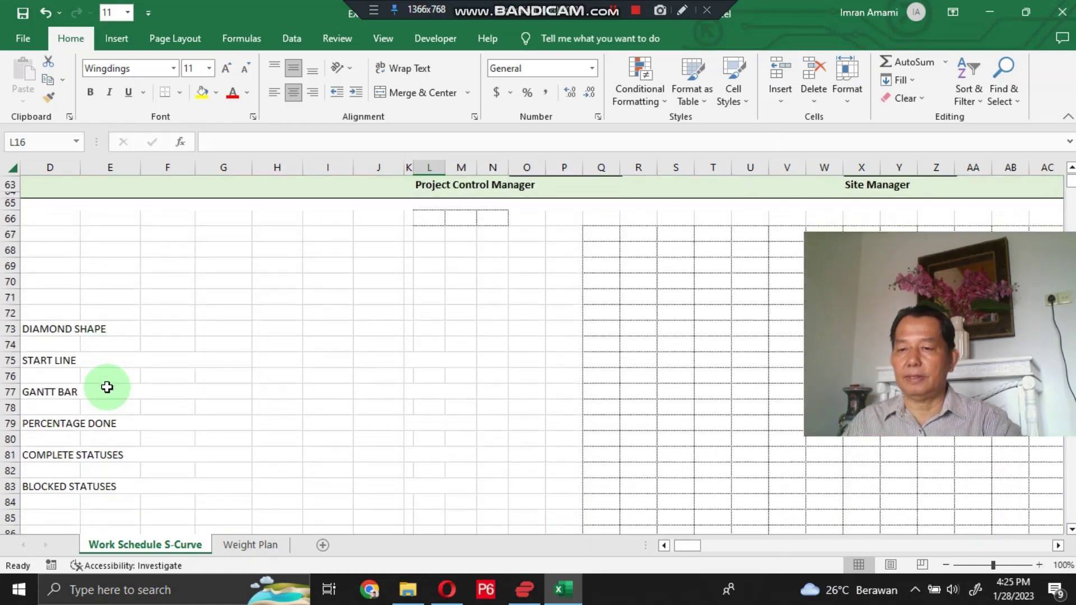
left_click(72, 332)
key("Left")
key("Left")
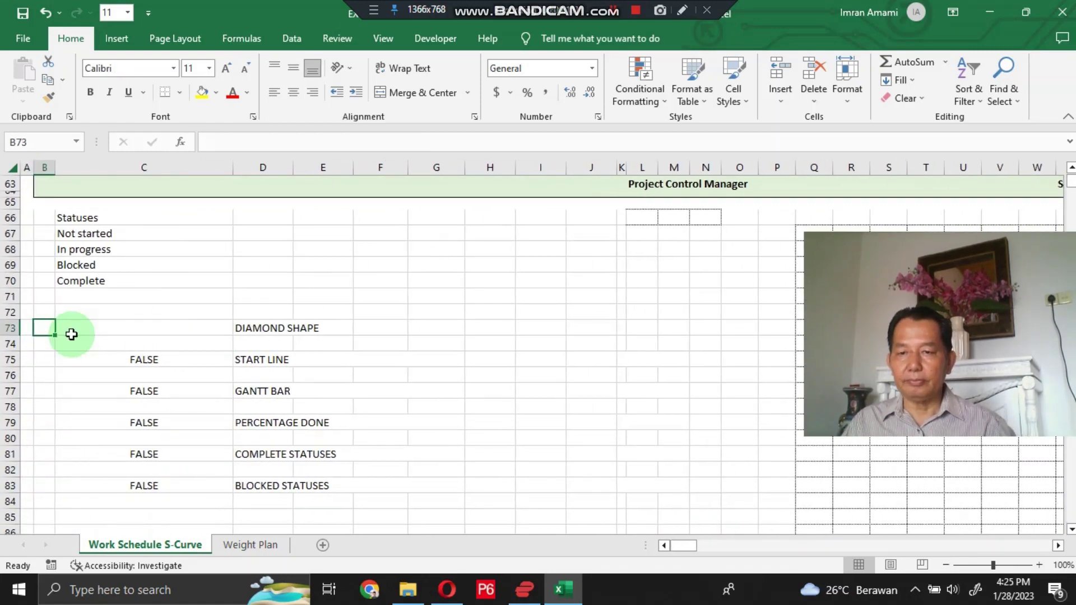
left_click(72, 334)
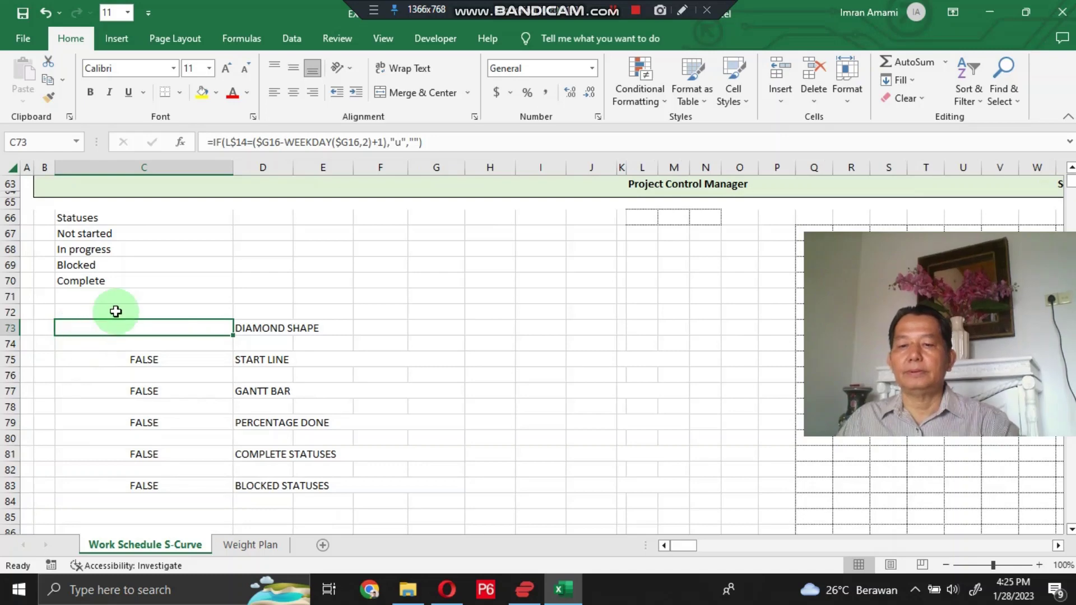
left_click_drag(428, 141, 210, 152)
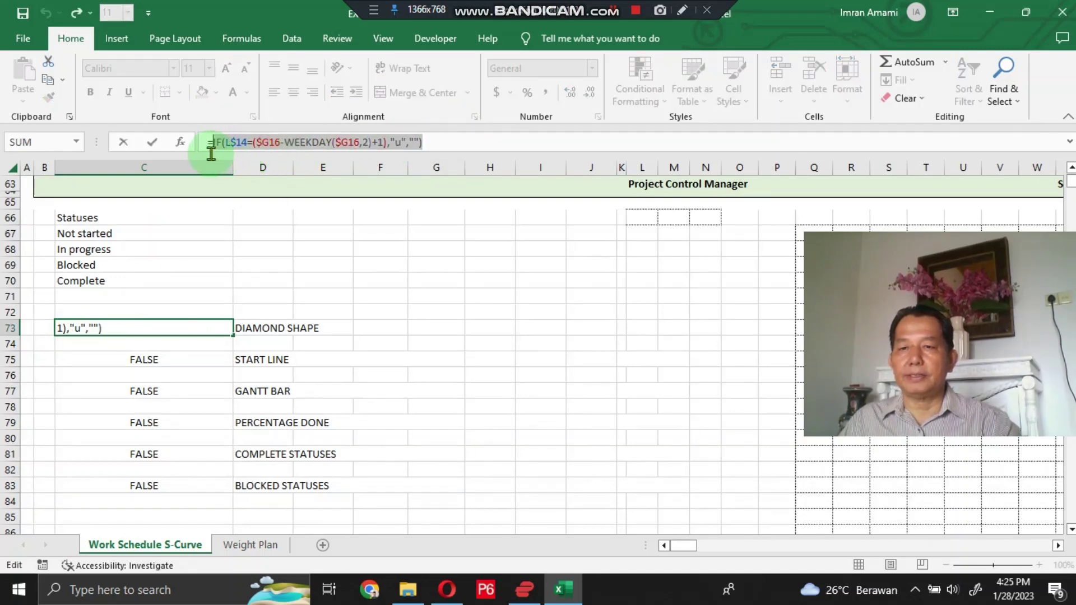
right_click(230, 141)
left_click(263, 164)
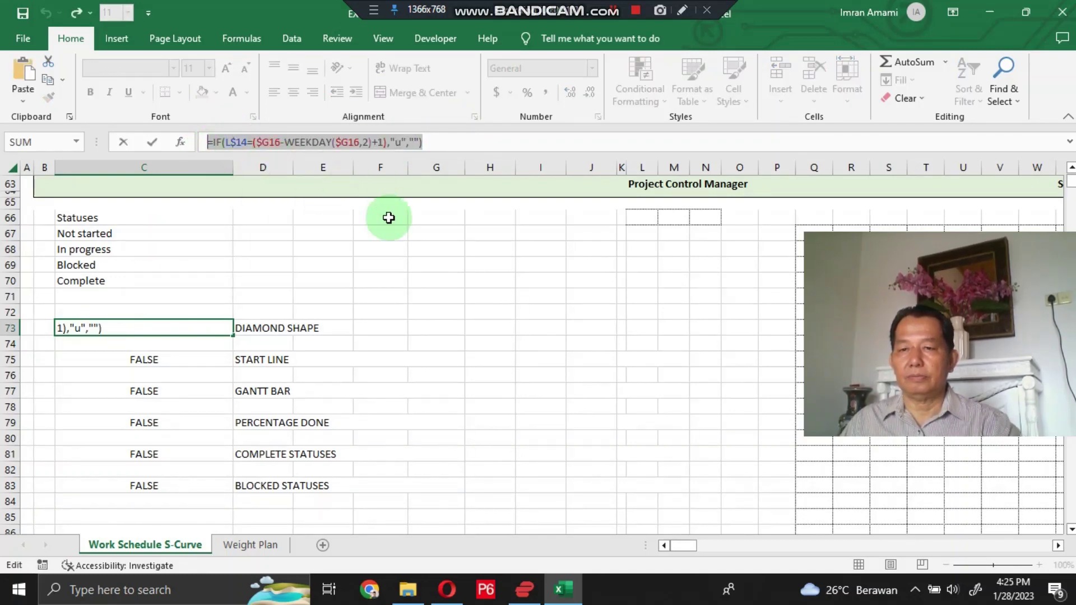
key("Escape")
Step: Paste the formula =IF(L$14=($G16-WEEKDAY($G16,2)+1),"u","") into L16, the first timeline cell of Contractual and Preparation, and check its "u" argument
scroll(577, 305, "up", 20)
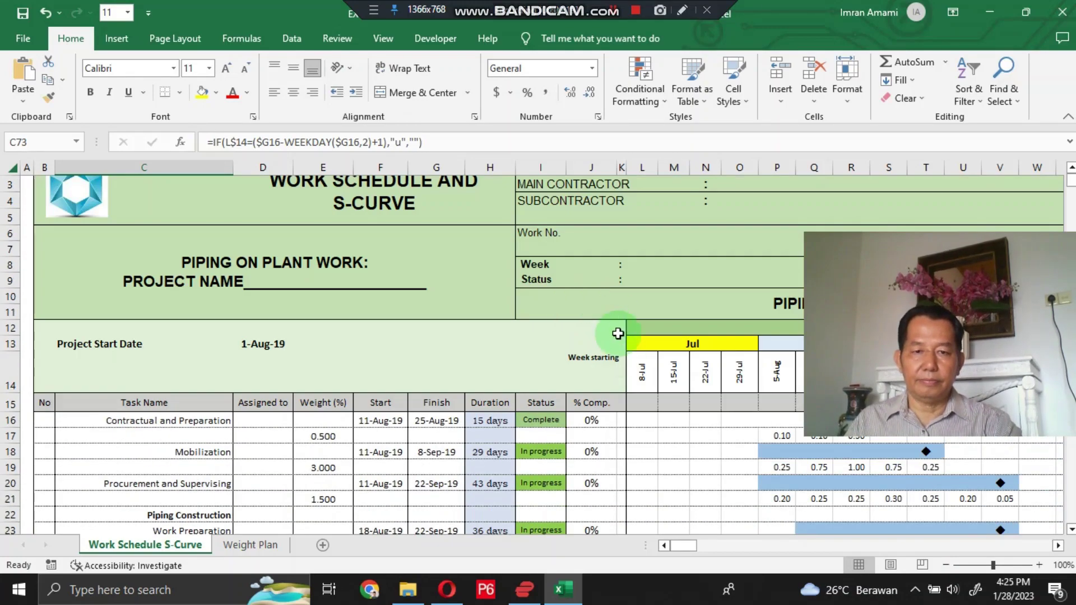
left_click(641, 421)
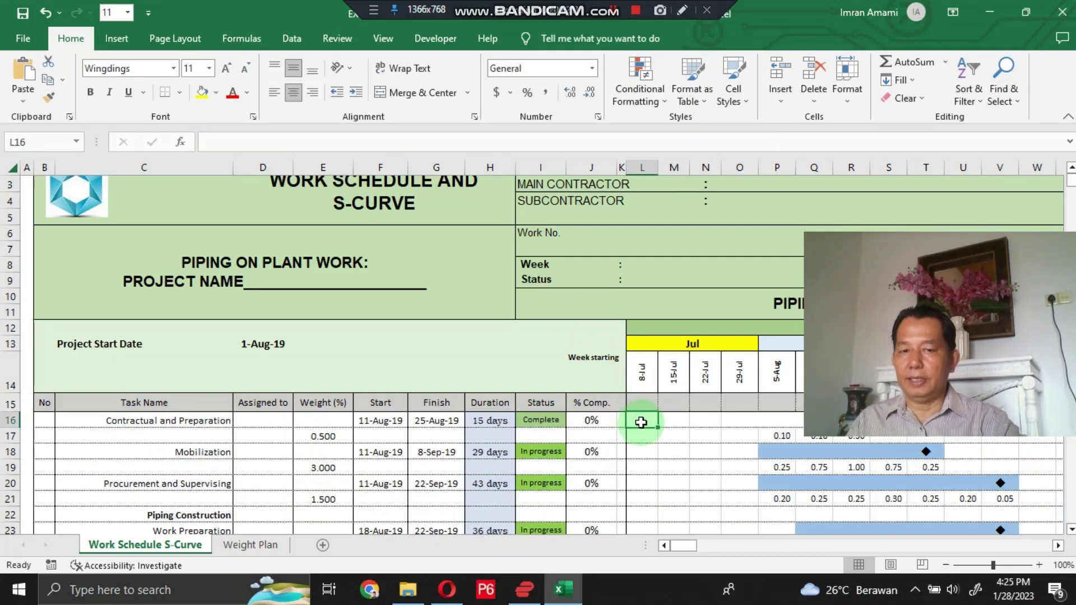
right_click(641, 422)
left_click(680, 134)
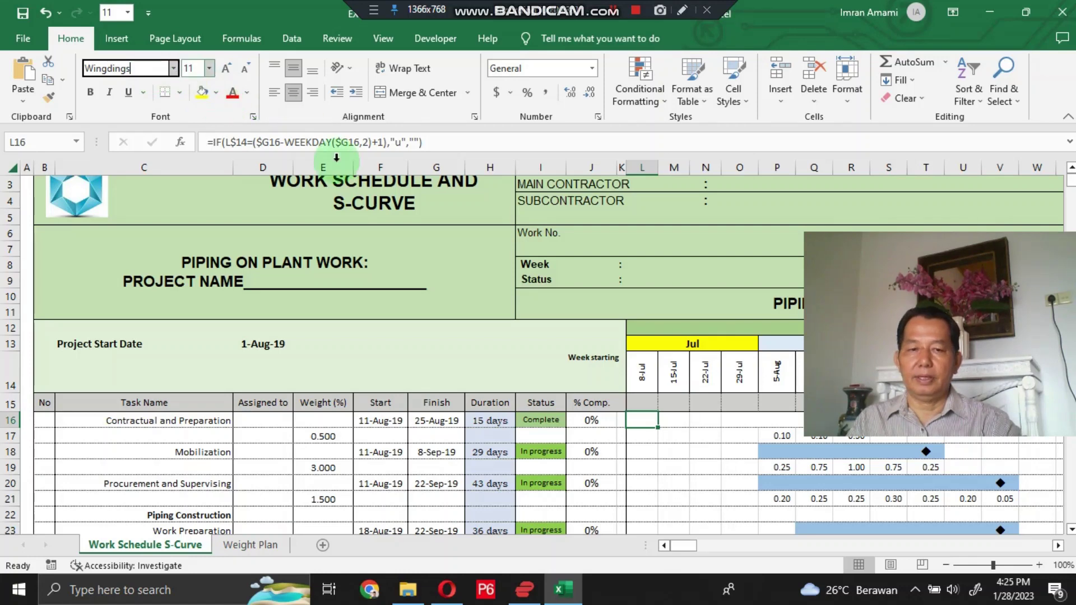
left_click(653, 414)
key("ctrl+v")
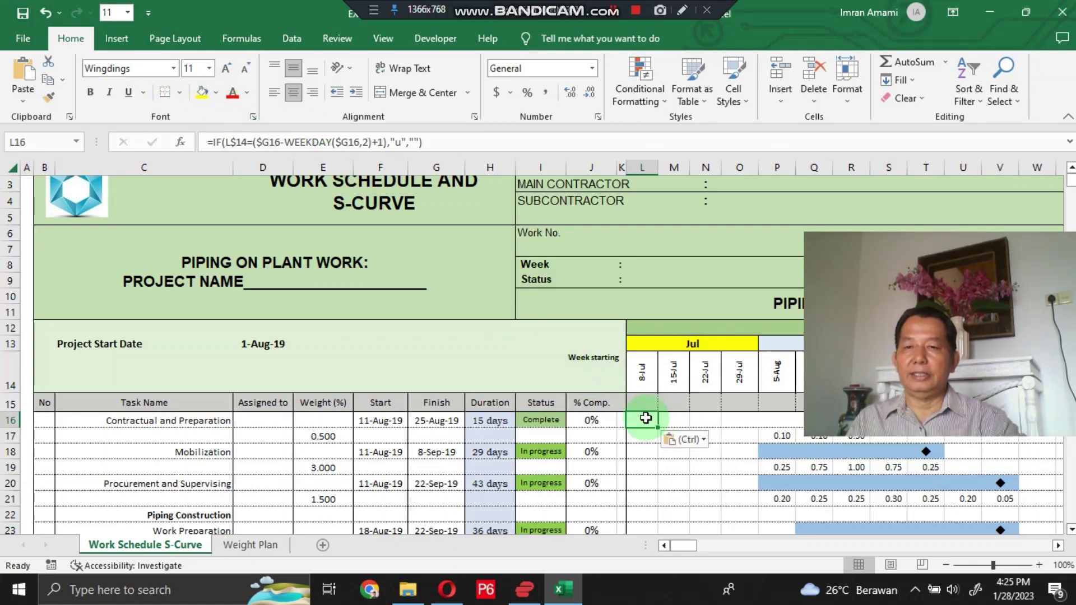
double_click(398, 141)
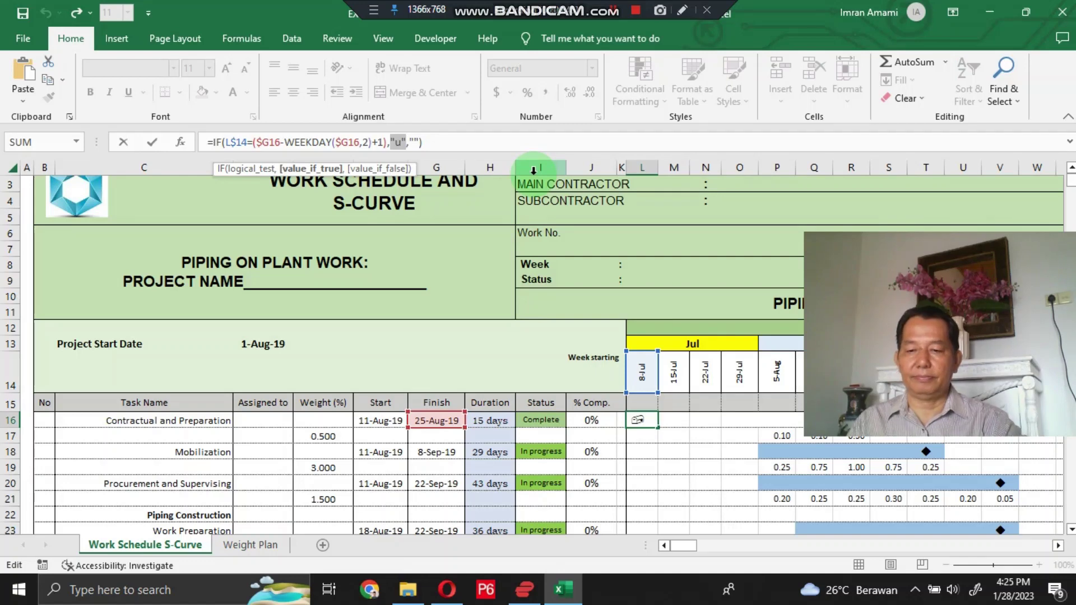
left_click(655, 425)
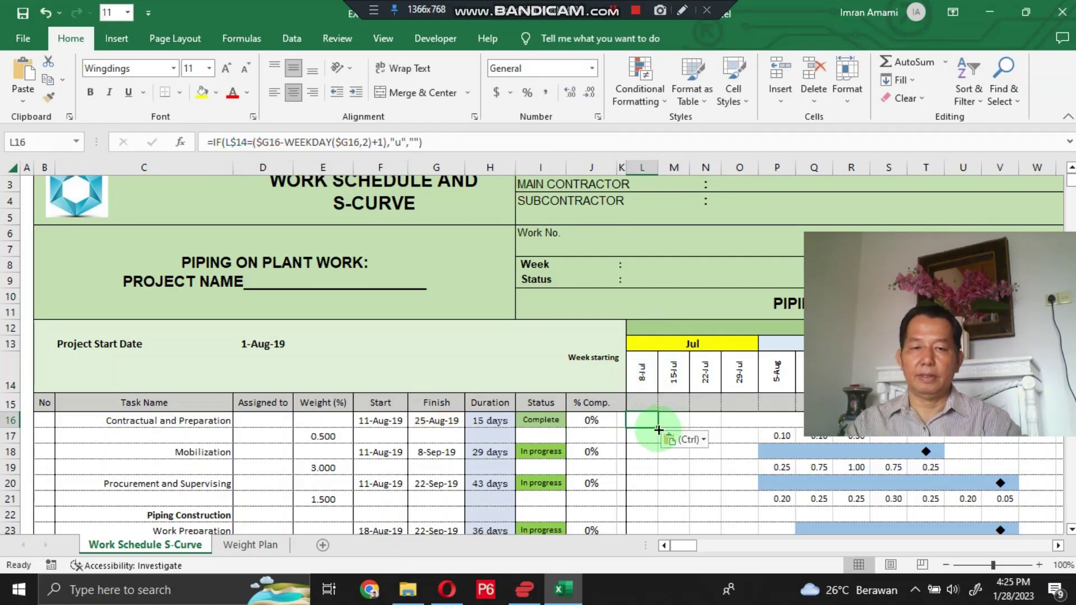
Step: Fill the diamond formula from L16 down column L and across row 16 to AN16
double_click(656, 428)
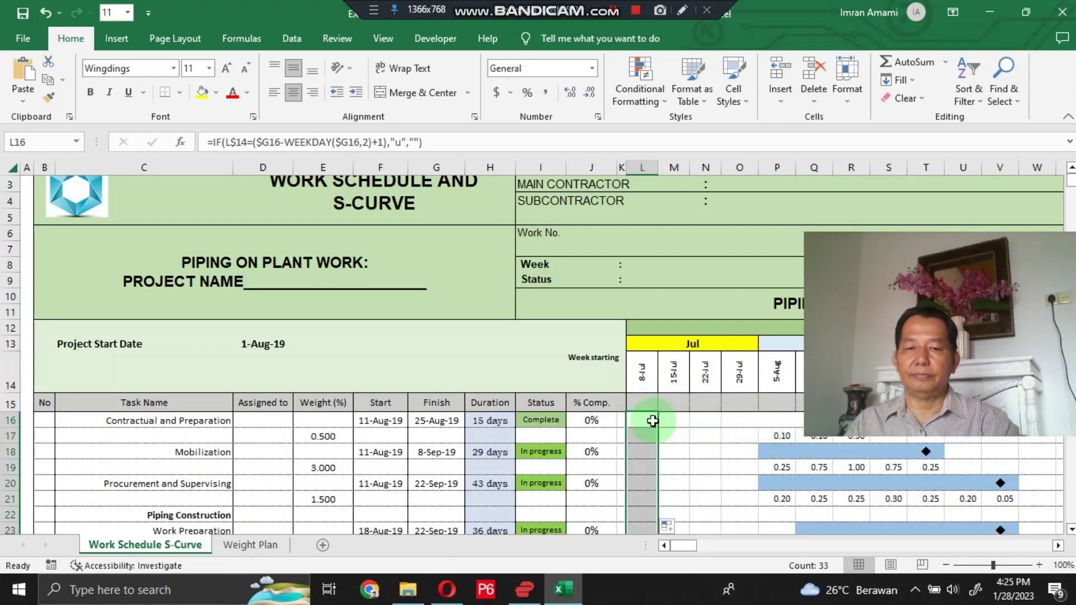
left_click(653, 421)
left_click_drag(658, 426, 872, 433)
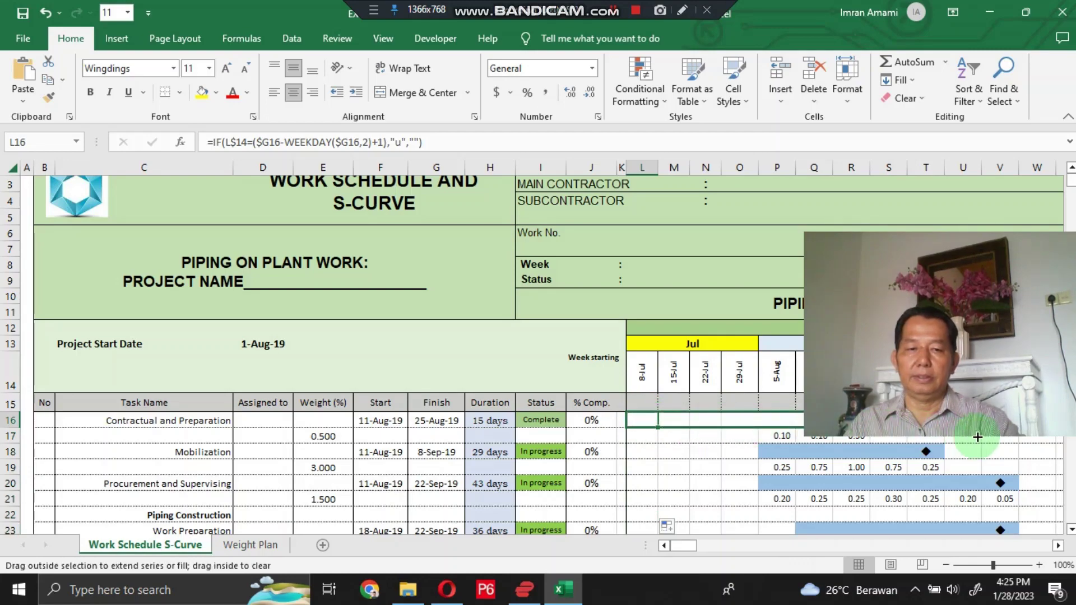
left_click_drag(978, 437, 880, 444)
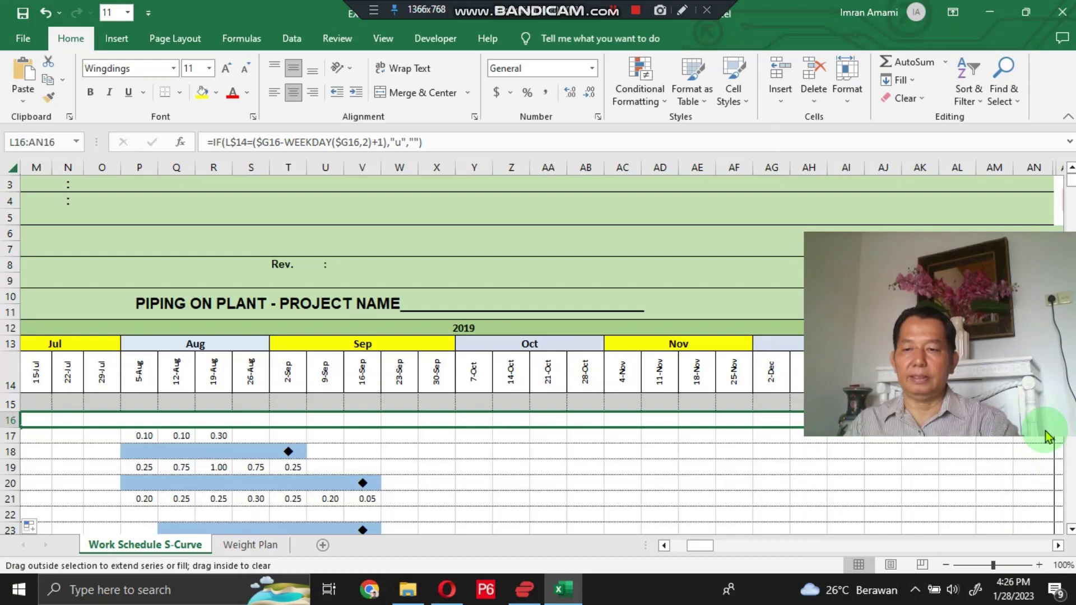
left_click_drag(1048, 436, 1047, 437)
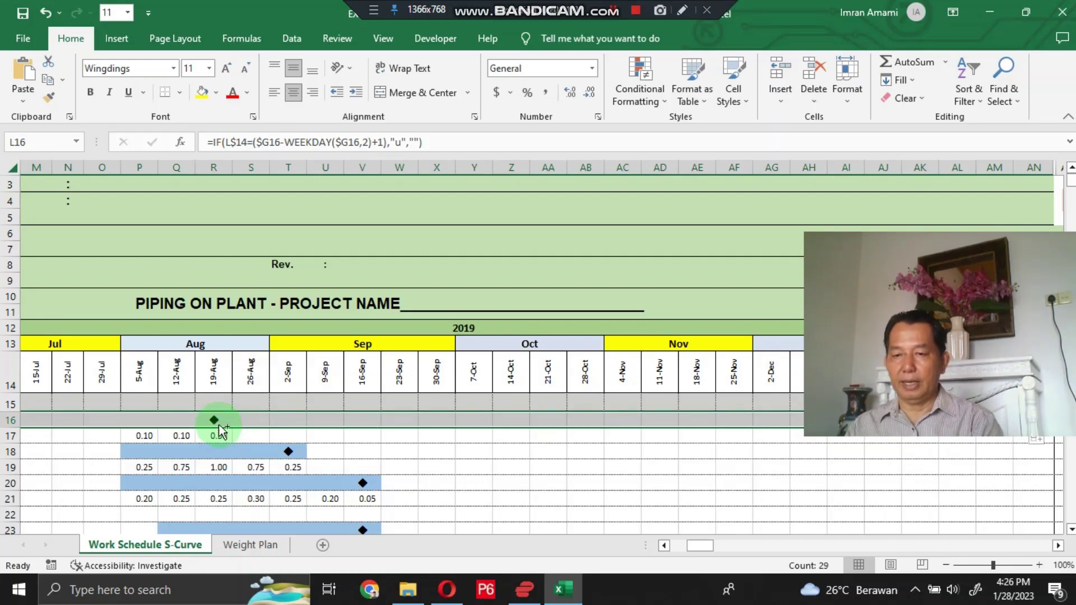
Step: Copy the row 16 diamond formulas into the timeline rows below, from row 17 down through the Hand Over task
key("ctrl+c")
key("Down")
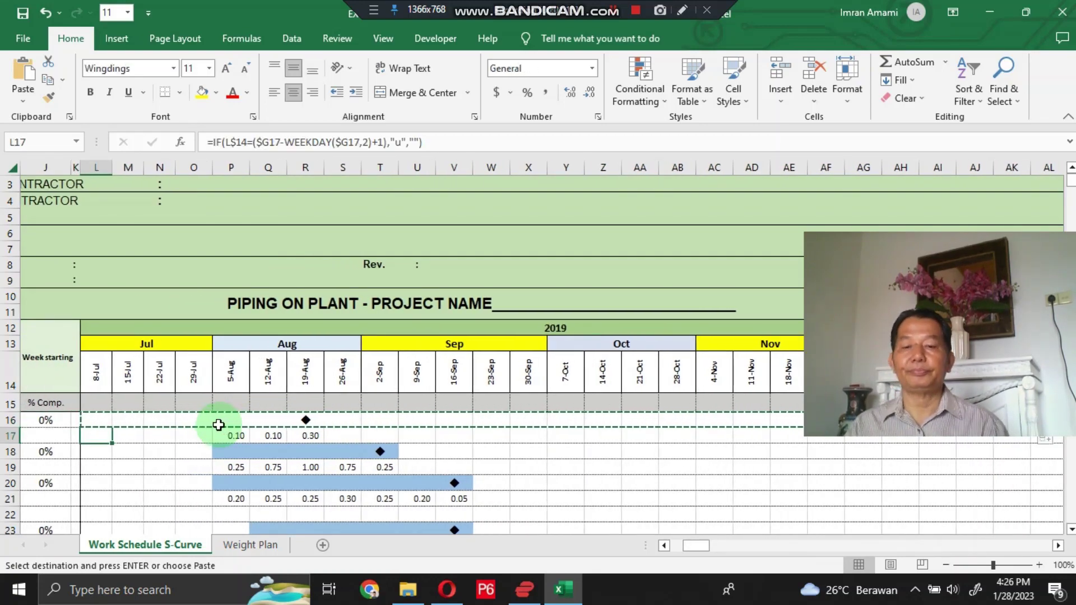
key("shift+Down")
key("shift+Down")
key("shift+Down")
key("shift+Down")
key("shift+Down")
key("shift+Down")
key("shift+Down")
key("shift+Down")
key("shift+Down")
key("shift+Down")
key("shift+Down")
key("shift+Down")
key("shift+Down")
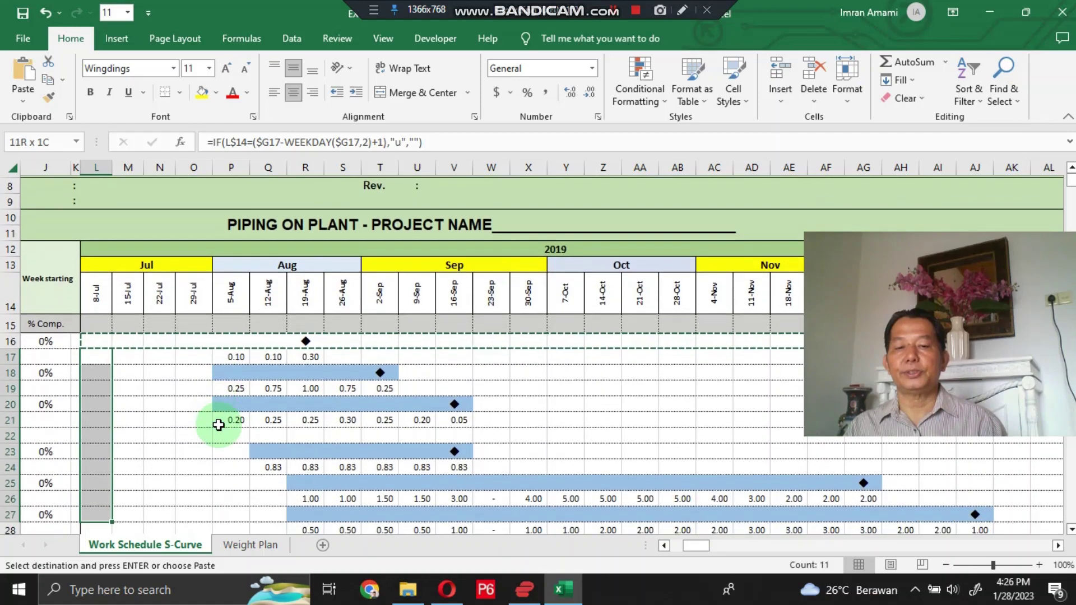
key("shift+Down")
key("shift+Down")
key("shift+Down")
key("shift+Down")
key("shift+Down")
key("shift+Down")
key("shift+Down")
key("shift+Down")
key("shift+Down")
key("shift+Down")
key("shift+Down")
key("shift+Down")
key("shift+Down")
key("shift+Down")
key("shift+Down")
key("shift+Down")
key("shift+Down")
key("shift+Down")
key("shift+Down")
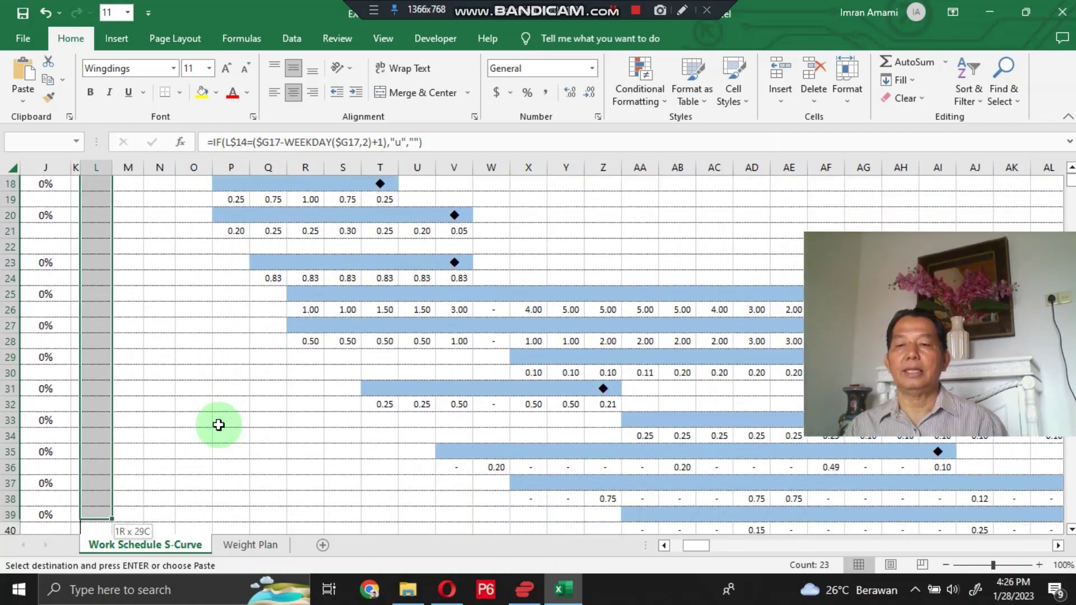
key("shift+Down")
key("shift+Up")
key("shift+Up")
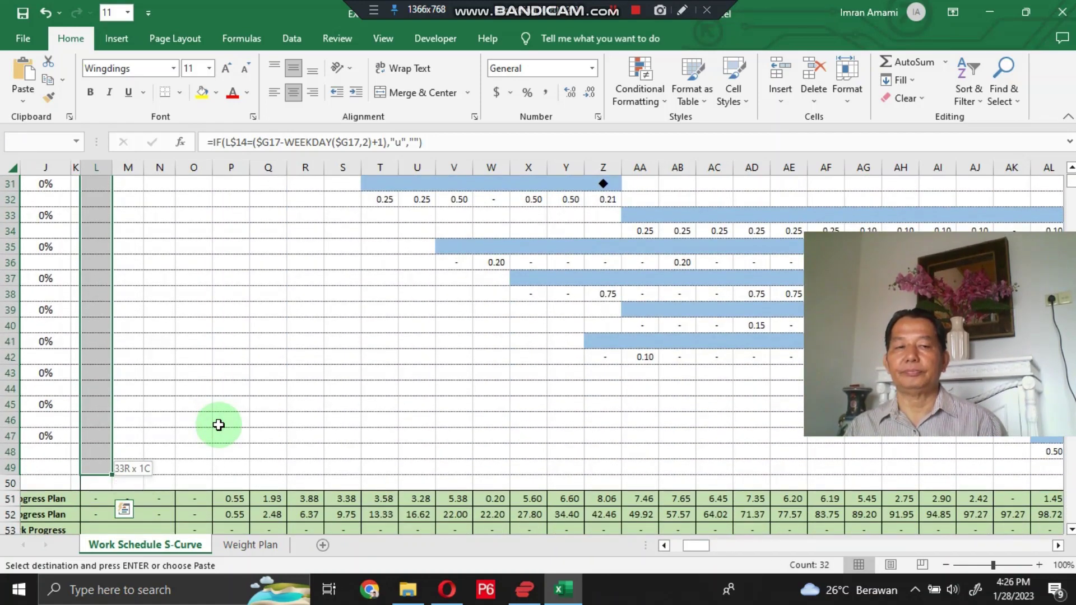
key("shift+Up")
key("shift+Down")
key("Return")
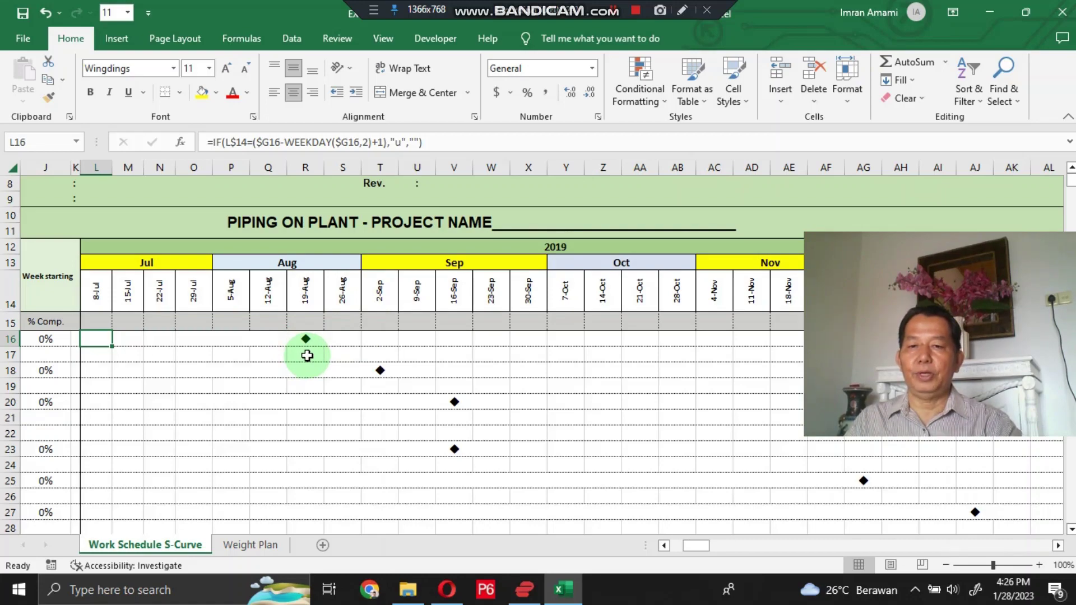
scroll(308, 364, "down", 3)
scroll(308, 359, "up", 3)
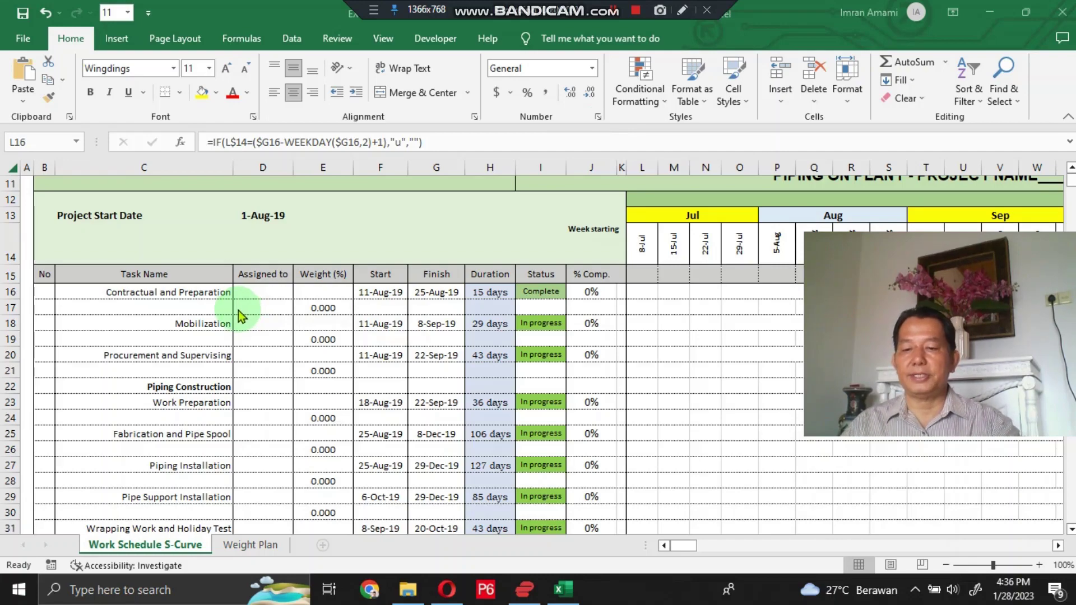
Step: Copy the text of the GANTT BAR formula stored in C77, leaving that cell unedited
scroll(224, 316, "down", 17)
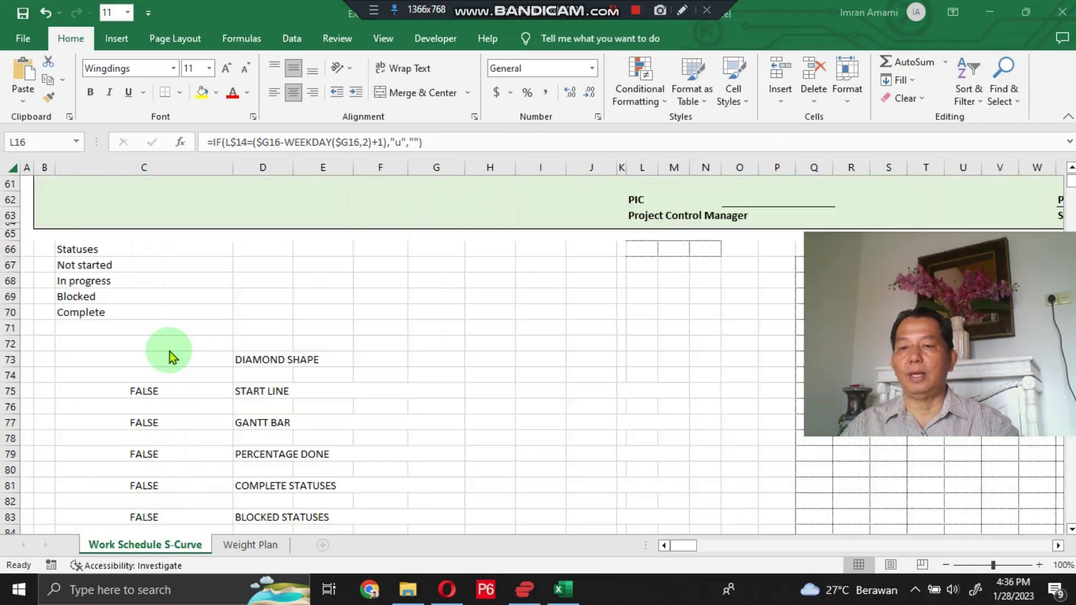
left_click(174, 421)
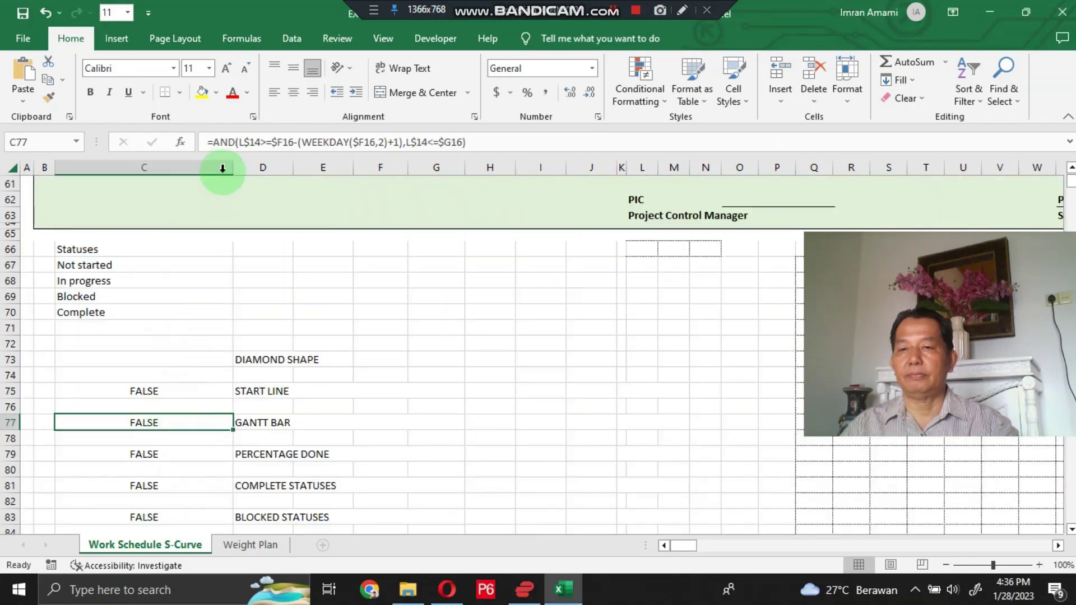
left_click_drag(209, 144, 459, 141)
right_click(461, 142)
left_click(491, 170)
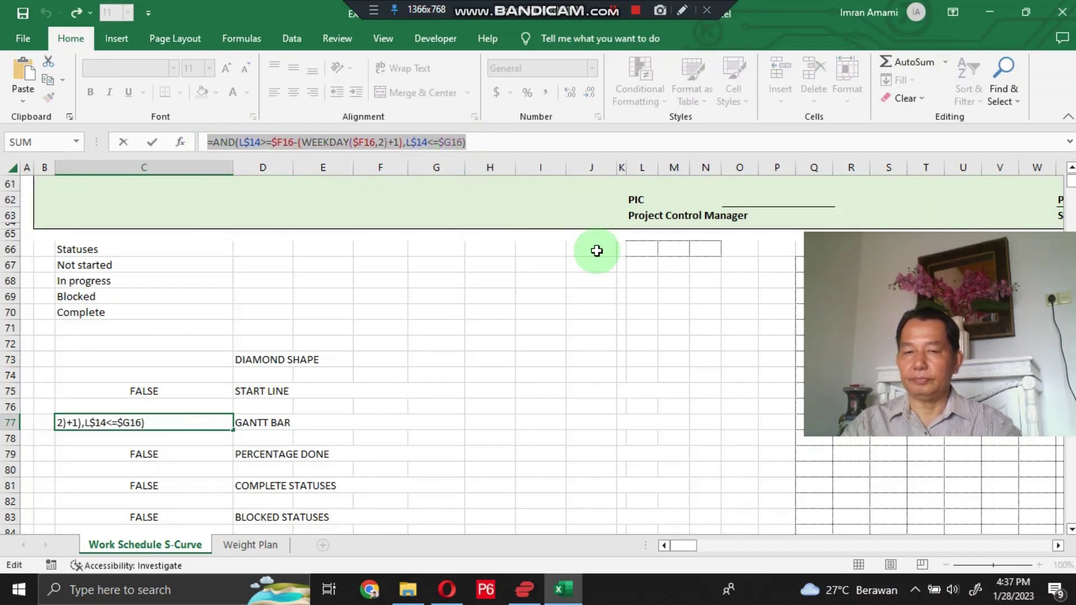
key("Escape")
Step: Start a formula-based conditional formatting rule for timeline range L16:AN48 with =AND(L$14>=$F16-(WEEKDAY($F16,2)+1),L$14<=$G16)
scroll(694, 278, "up", 20)
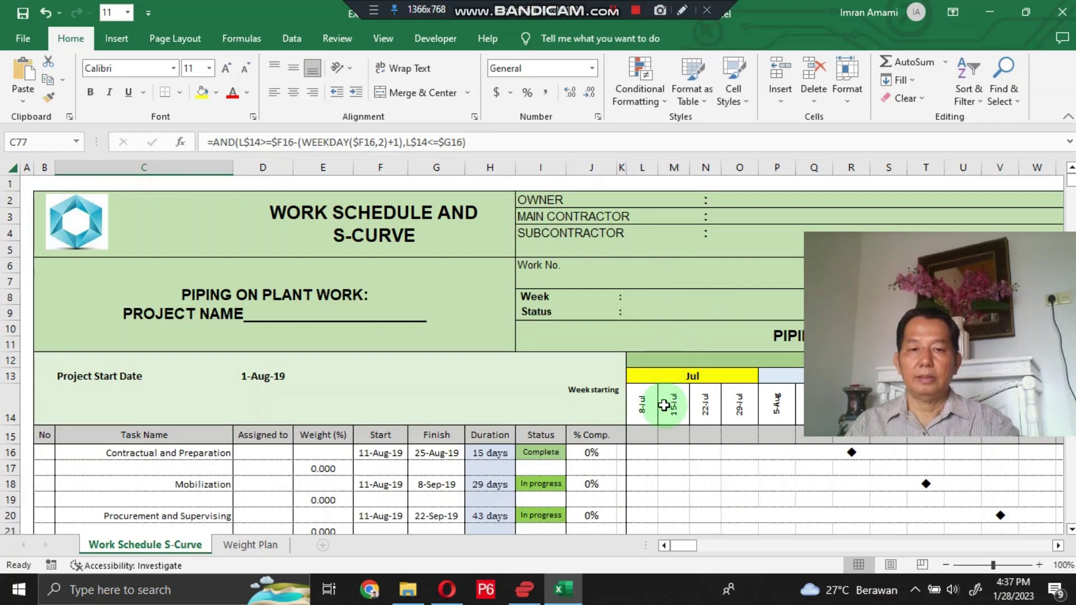
left_click(645, 451)
scroll(646, 452, "down", 1)
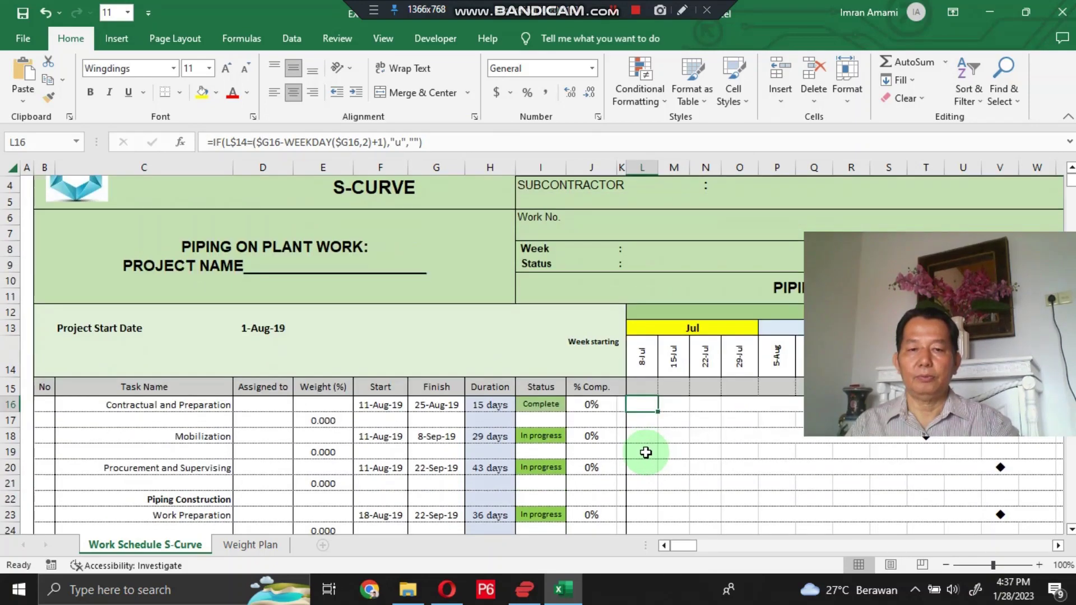
scroll(647, 452, "down", 2)
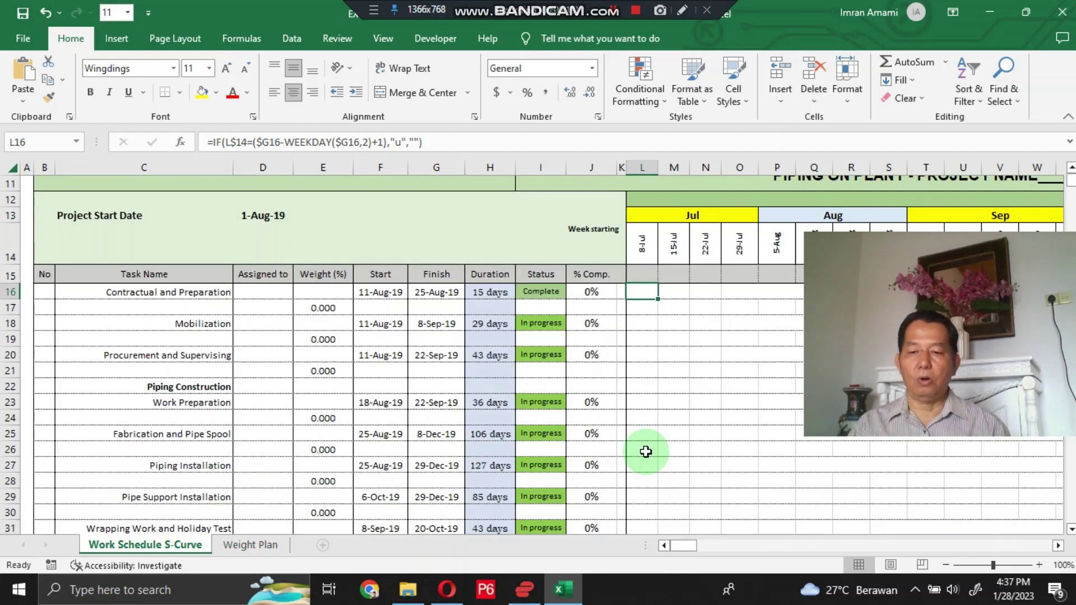
key("shift+Right")
key("shift+Right")
key("shift+Right")
key("shift+Right")
key("shift+Down")
key("shift+Down")
key("shift+Down")
key("shift+Down")
key("shift+Down")
key("shift+Down")
key("shift+Down")
key("shift+Down")
key("shift+Down")
key("shift+Down")
key("shift+Down")
key("shift+Down")
key("shift+Down")
key("shift+Down")
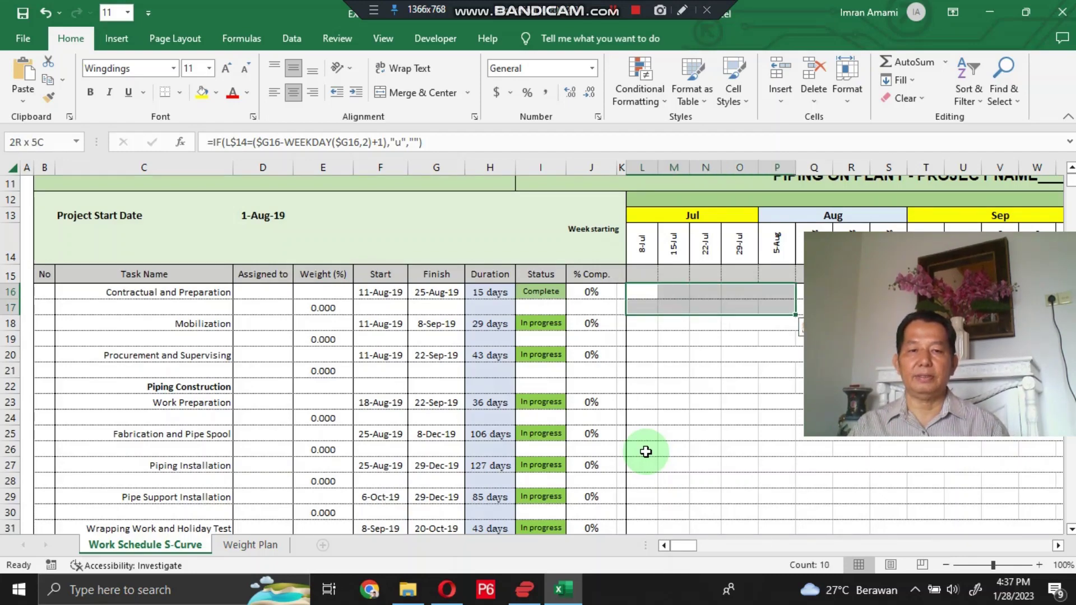
key("shift+Down")
key("shift+Down")
key("shift+Down")
key("shift+Down")
key("shift+Down")
key("shift+Down")
key("shift+Down")
key("shift+Down")
key("shift+Down")
key("shift+Down")
key("shift+Down")
key("shift+Down")
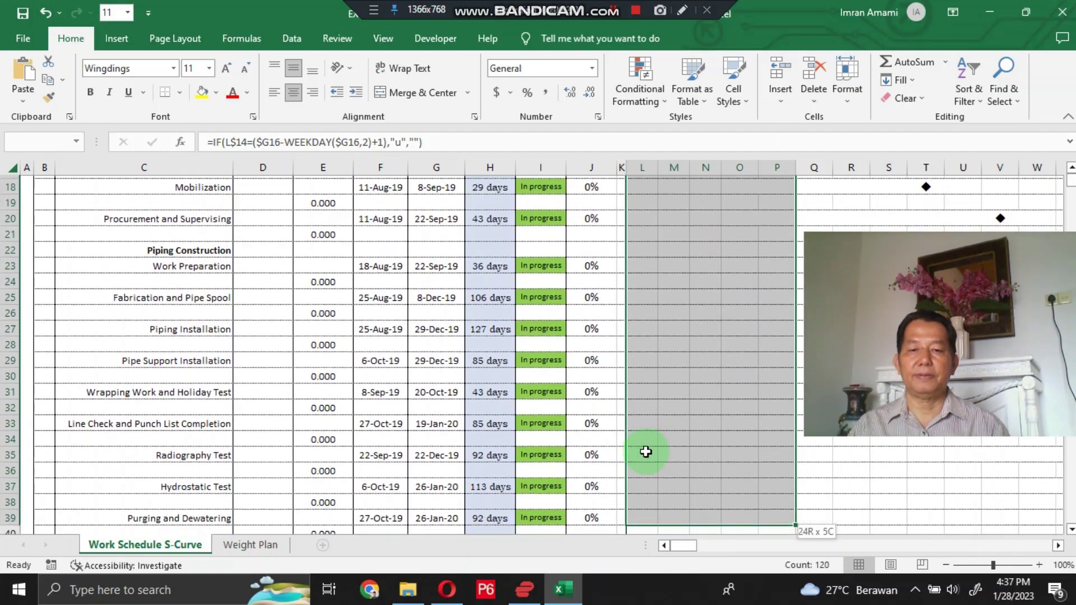
key("shift+Down")
key("shift+Down")
key("shift+Down")
key("shift+Down")
key("shift+Down")
key("shift+Down")
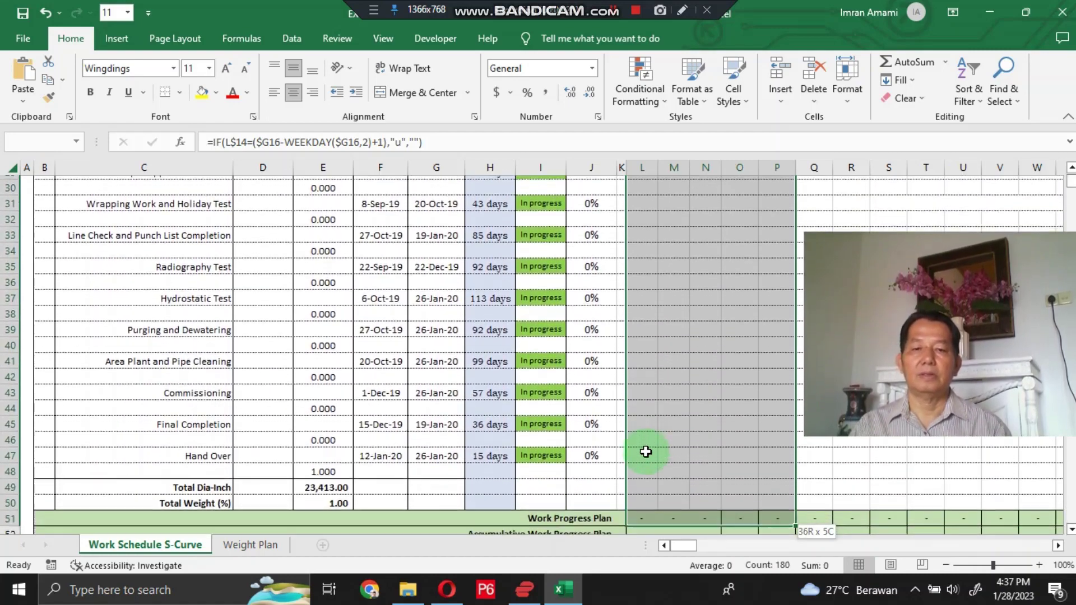
key("shift+Right")
key("shift+Right")
key("shift+Right")
key("shift+Right")
key("shift+Right")
key("shift+Right")
key("shift+Right")
key("shift+Right")
key("shift+Right")
key("shift+Right")
key("shift+Right")
key("shift+Right")
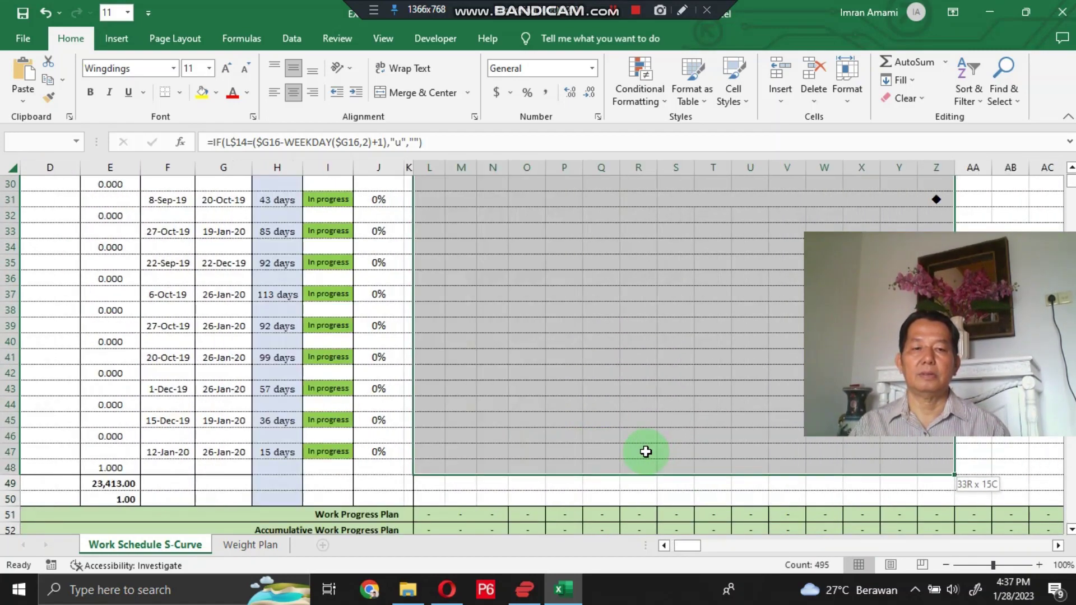
key("shift+Right")
key("shift+Right")
key("shift+Right")
key("shift+Right")
key("shift+Right")
key("shift+Right")
key("shift+Right")
key("shift+Right")
key("shift+Right")
key("shift+Right")
key("shift+Right")
key("shift+Right")
key("shift+Right")
key("shift+Right")
key("shift+Right")
key("shift+Right")
key("shift+Right")
key("shift+Right")
key("shift+Right")
key("shift+Right")
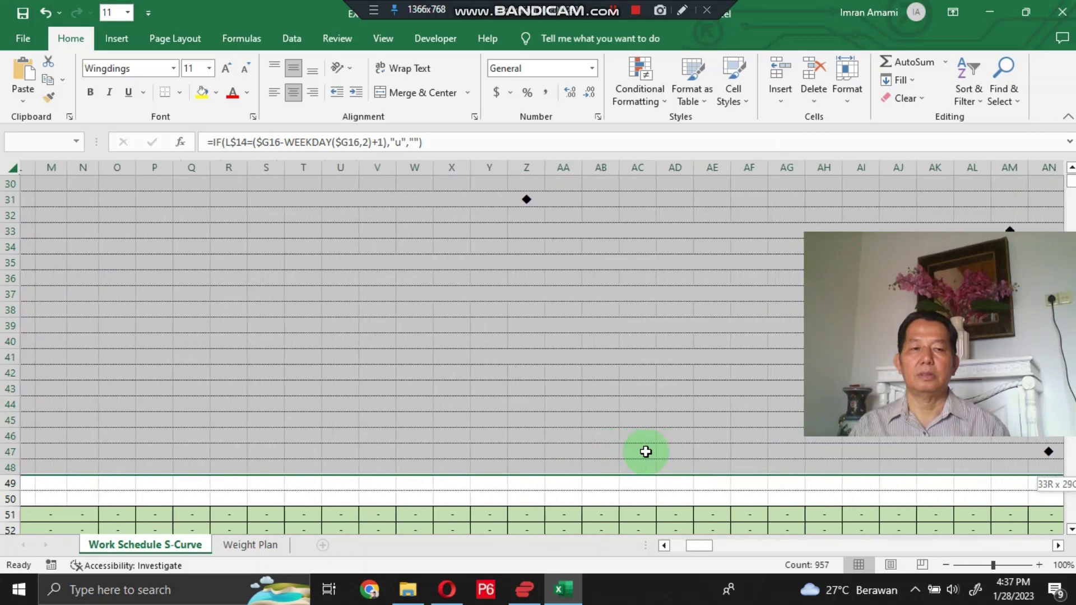
key("shift+Left")
key("shift+Left")
key("shift+Right")
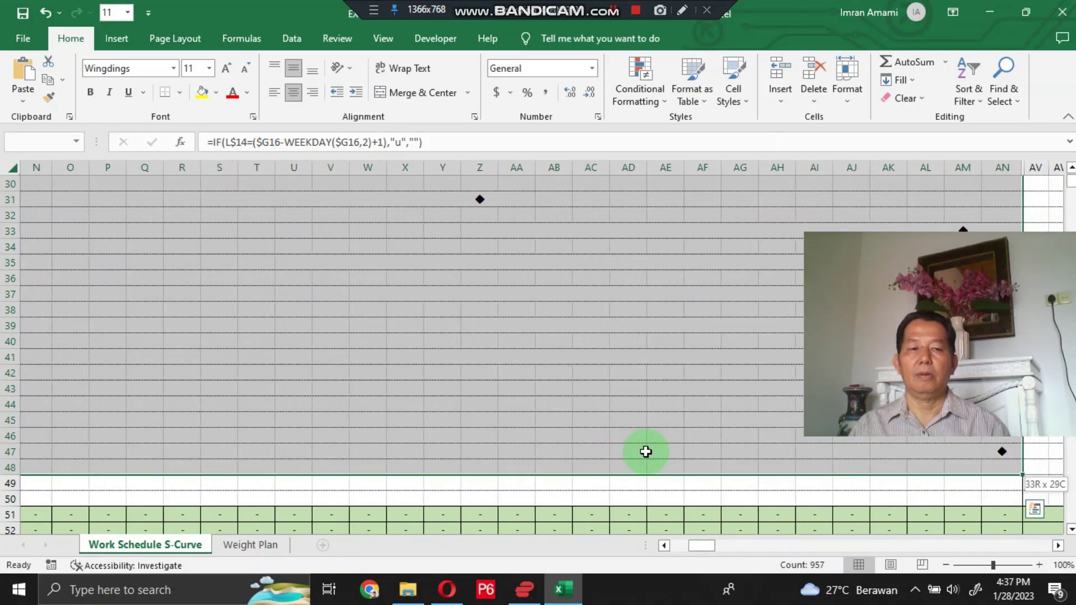
left_click(639, 84)
left_click(660, 294)
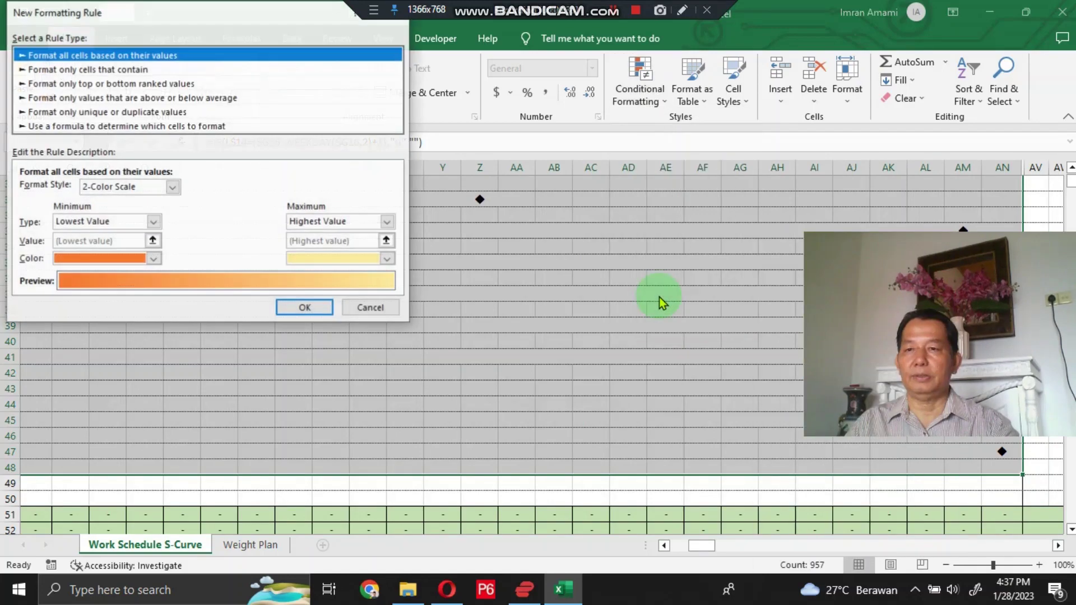
left_click(140, 126)
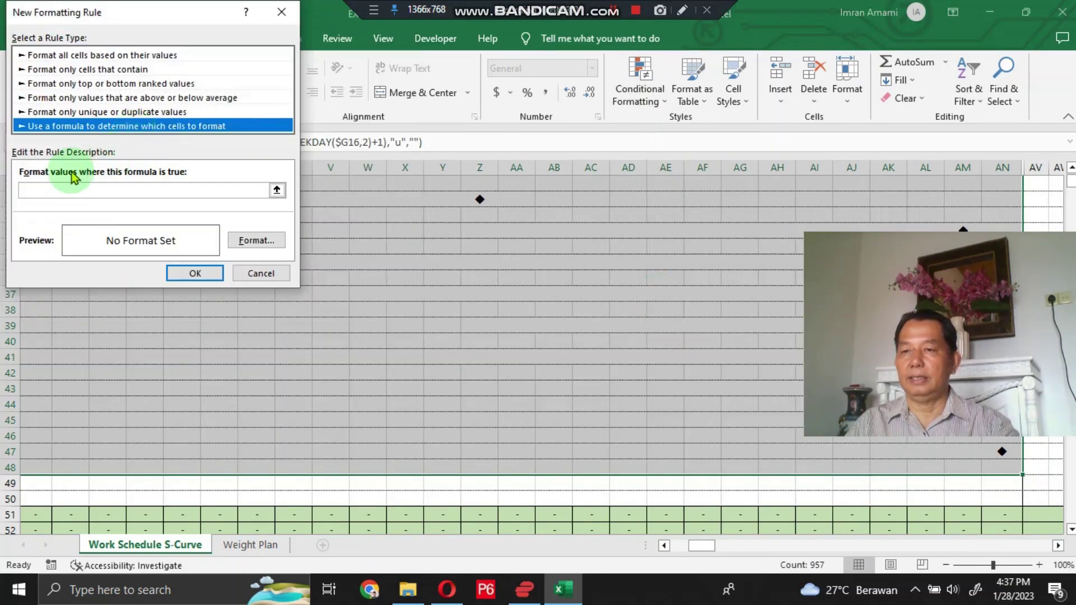
left_click(51, 189)
type("=AND(L$14>=$F16-(WEEKDAY($F16,2)+1),L$14<=$G16)")
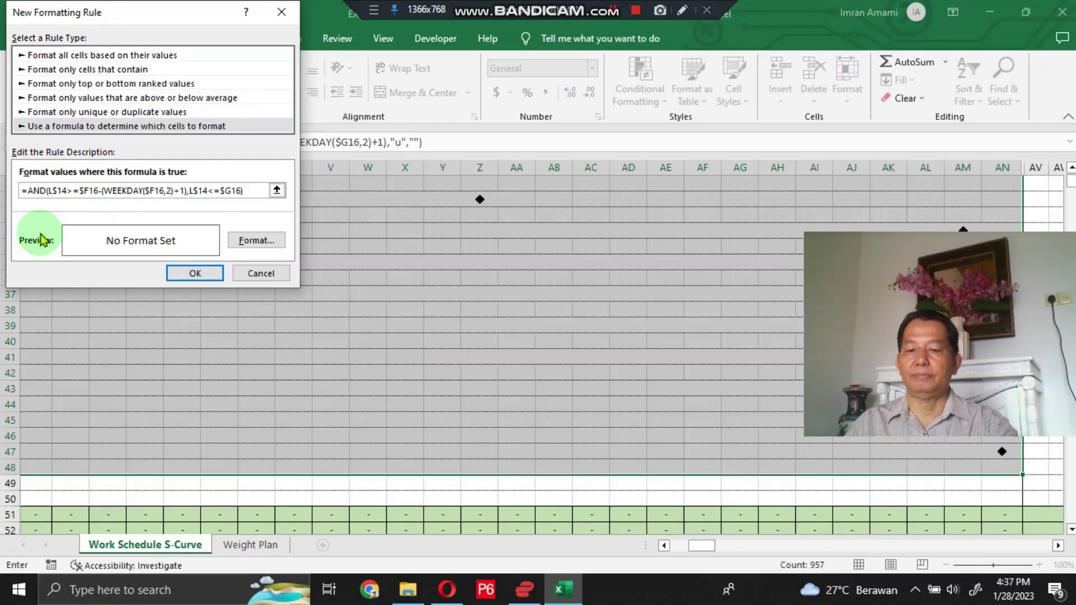
Step: Give the Gantt bar rule a light blue fill, apply it, and check the bars across the timeline
left_click(252, 240)
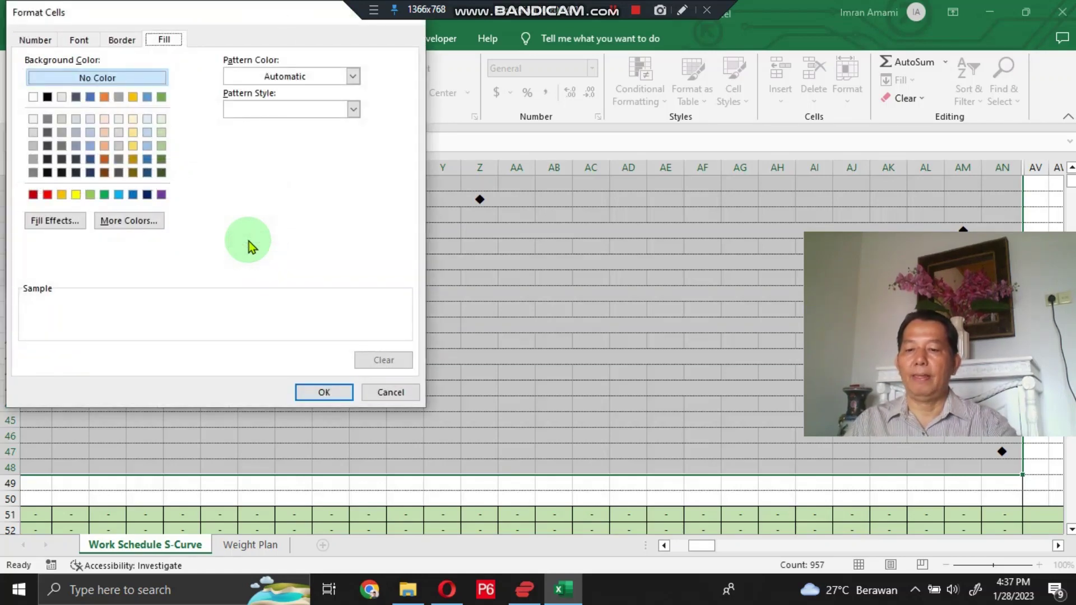
left_click(147, 134)
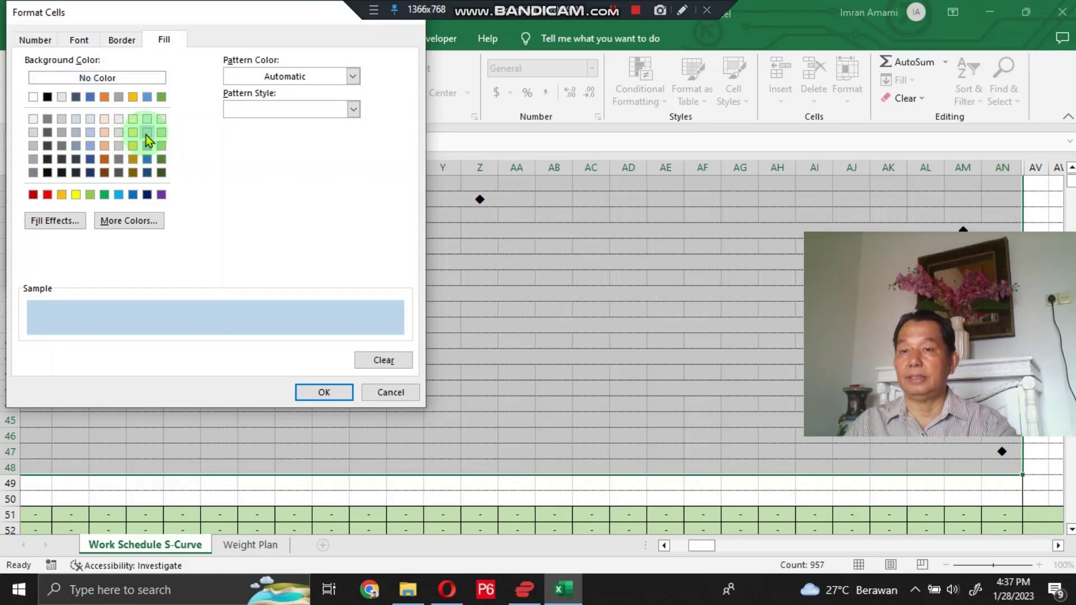
left_click(335, 391)
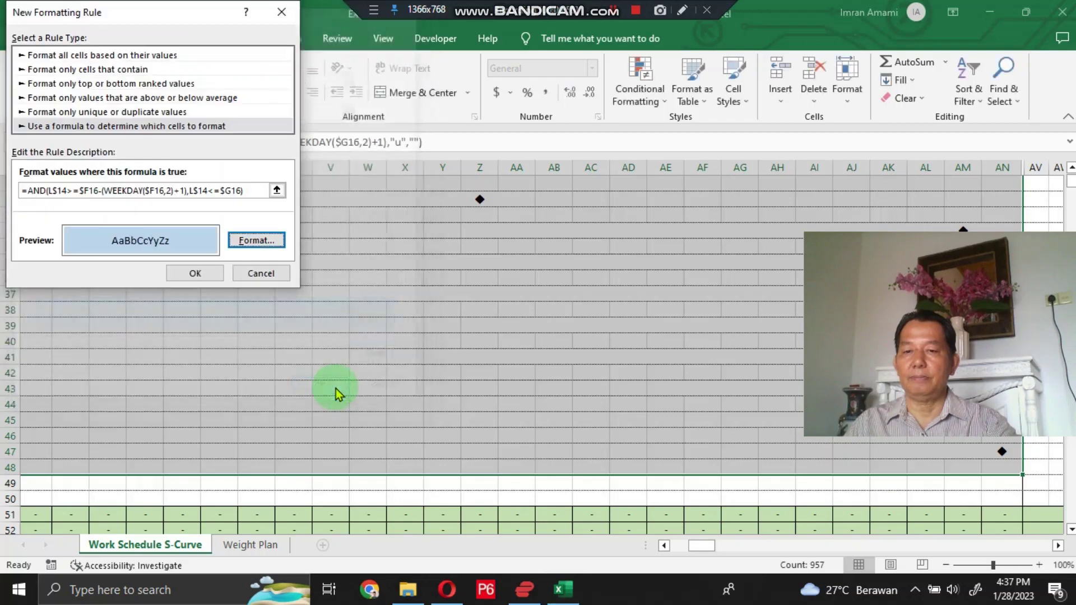
left_click(207, 273)
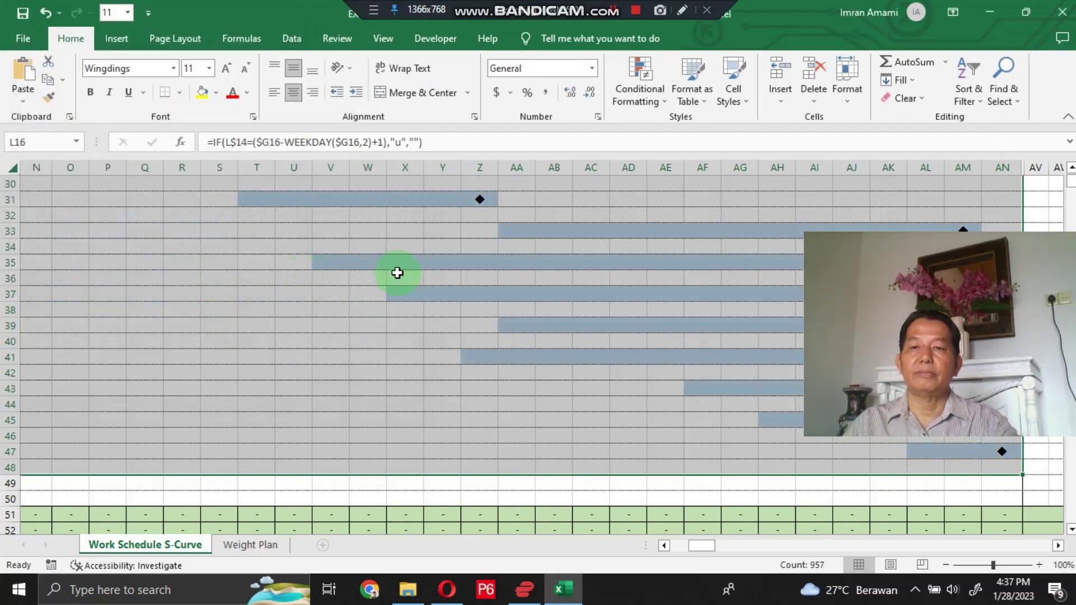
left_click(353, 272)
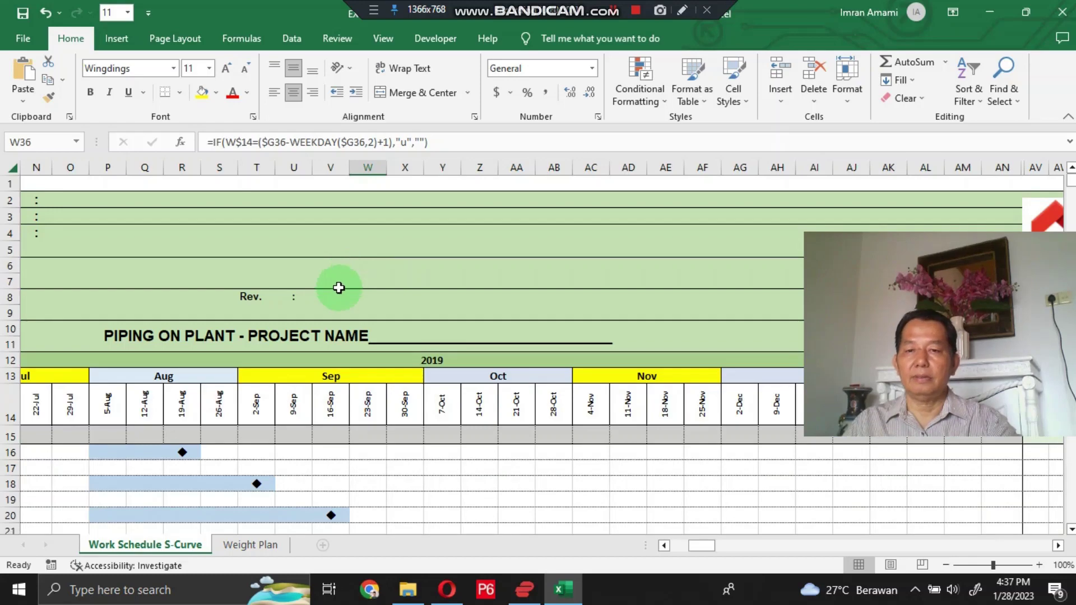
scroll(339, 283, "up", 3)
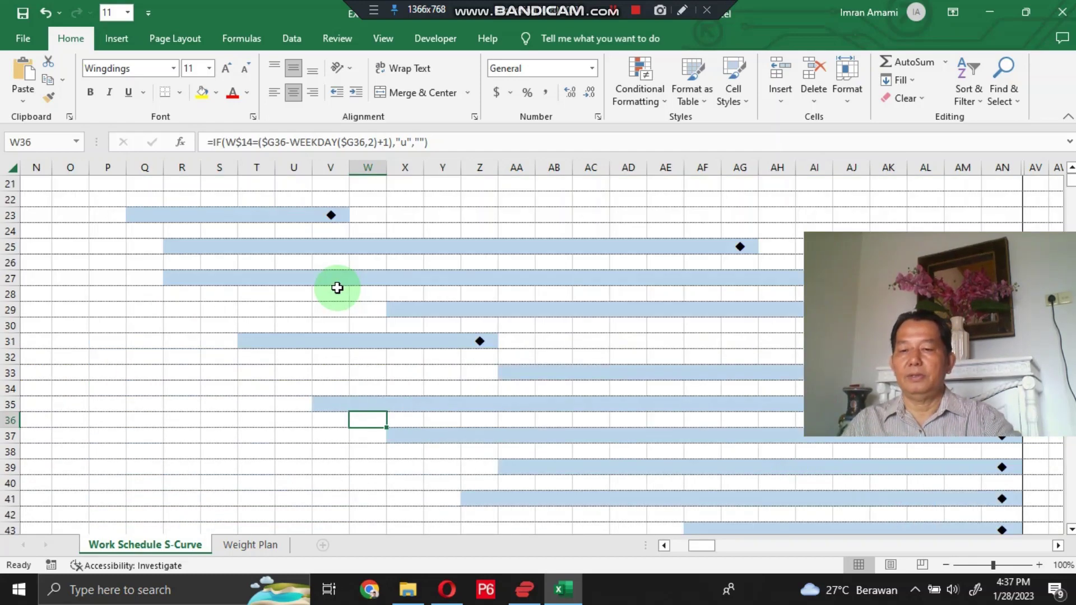
scroll(284, 282, "up", 7)
scroll(283, 282, "down", 3)
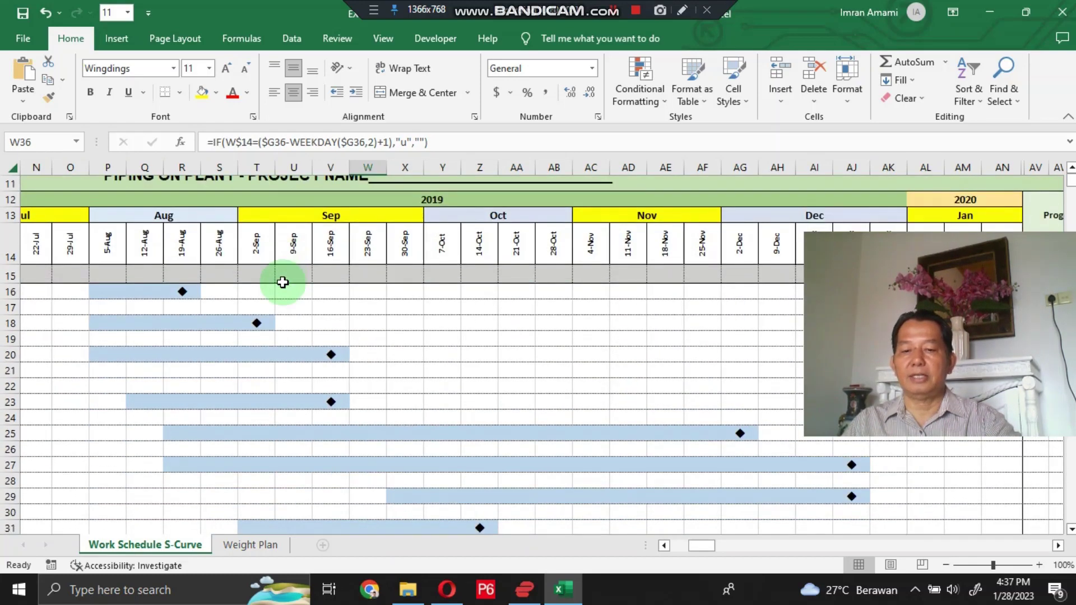
left_click(115, 276)
left_click(98, 295)
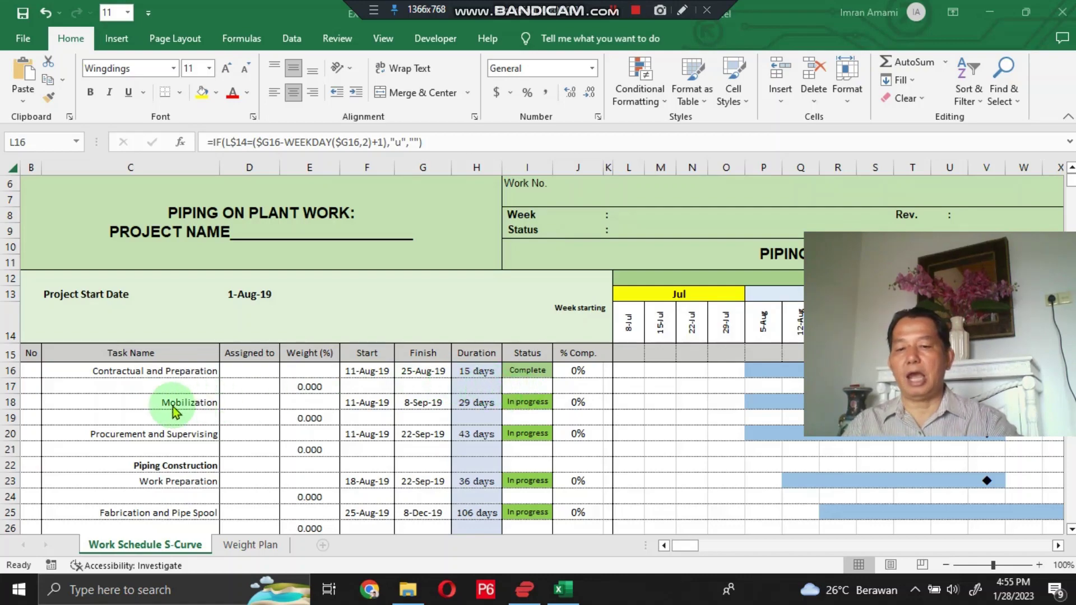
Step: Copy the text of the PERCENTAGE DONE formula stored in C79, leaving that cell unedited
scroll(175, 412, "down", 20)
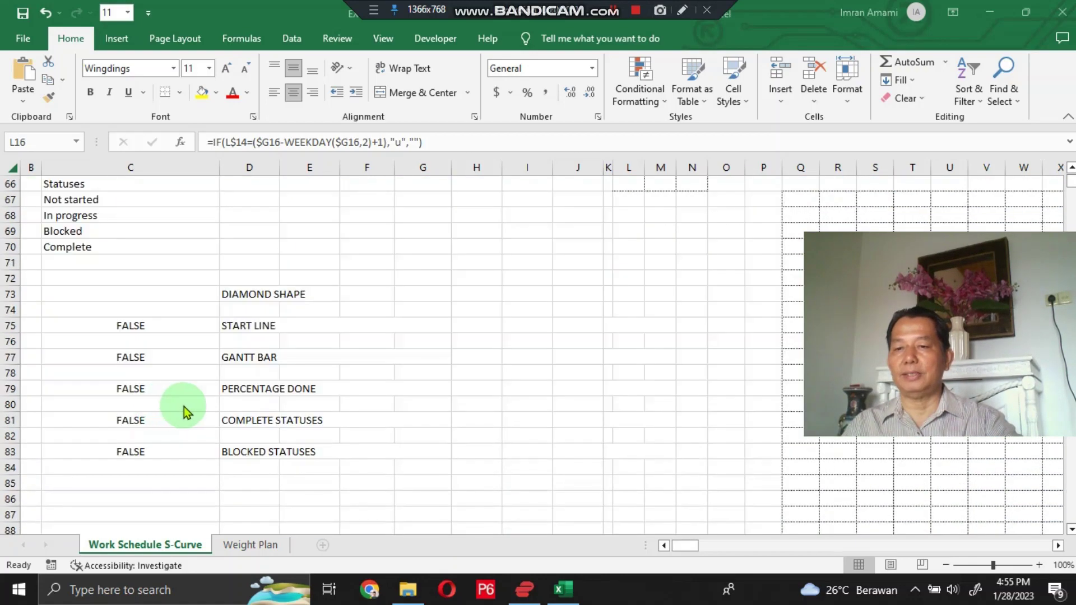
left_click(160, 381)
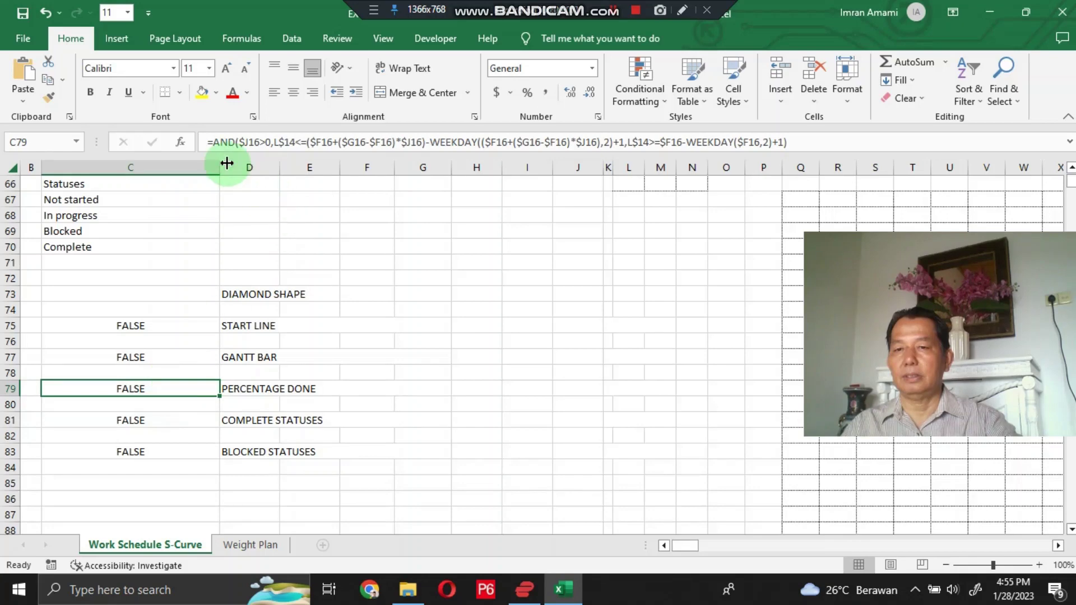
left_click_drag(206, 145, 785, 142)
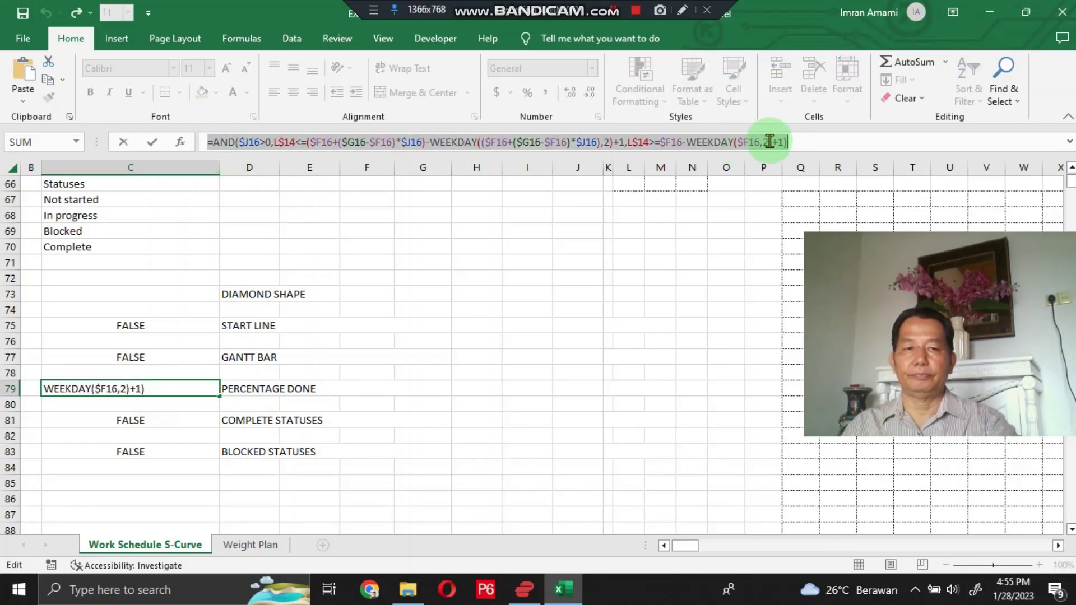
right_click(770, 143)
left_click(789, 169)
key("Escape")
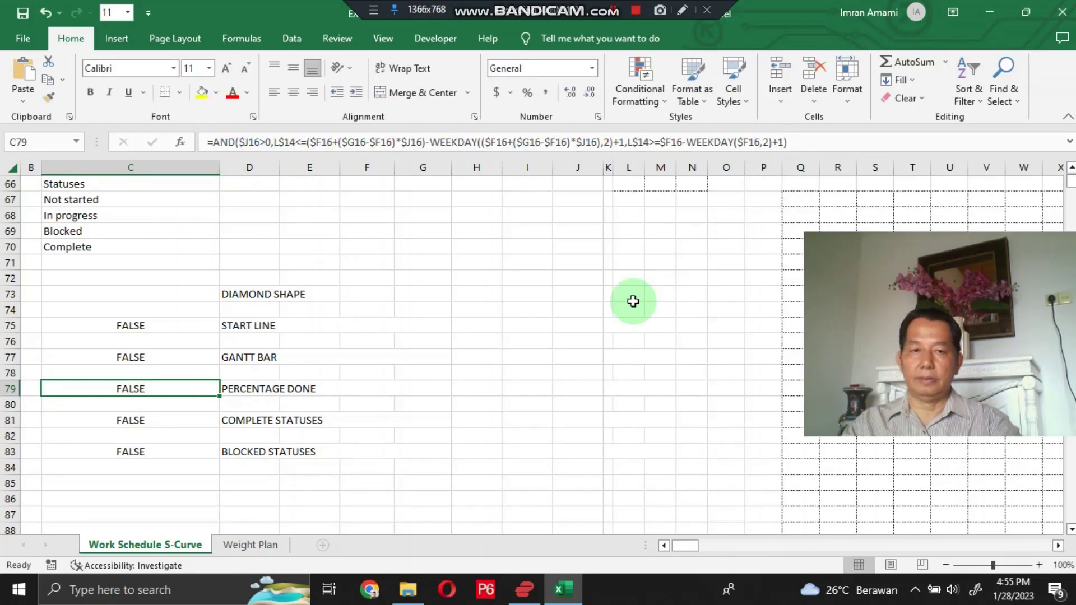
Step: Start a formula-based conditional formatting rule for timeline range L16:AN49 with =AND($J16>0,L$14<=($F16+($G16-$F16)*$J16)-WEEKDAY(($F16+($G16-$F16)*$J16),2)+1,L$14>=$F16-WEEKDAY($F16,2)+1)
scroll(535, 361, "up", 7)
scroll(535, 361, "up", 13)
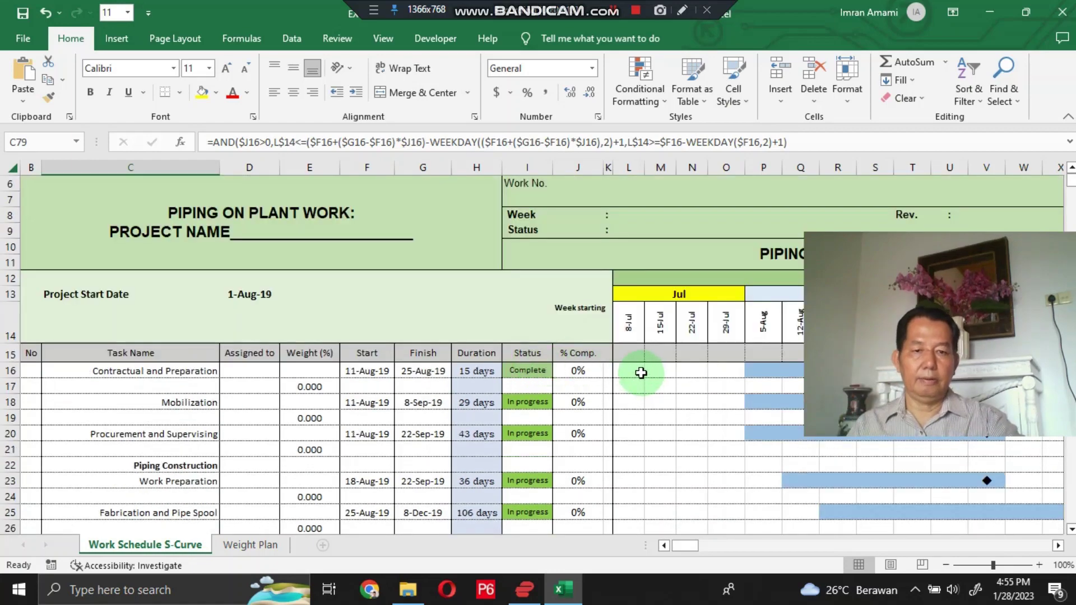
left_click(641, 373)
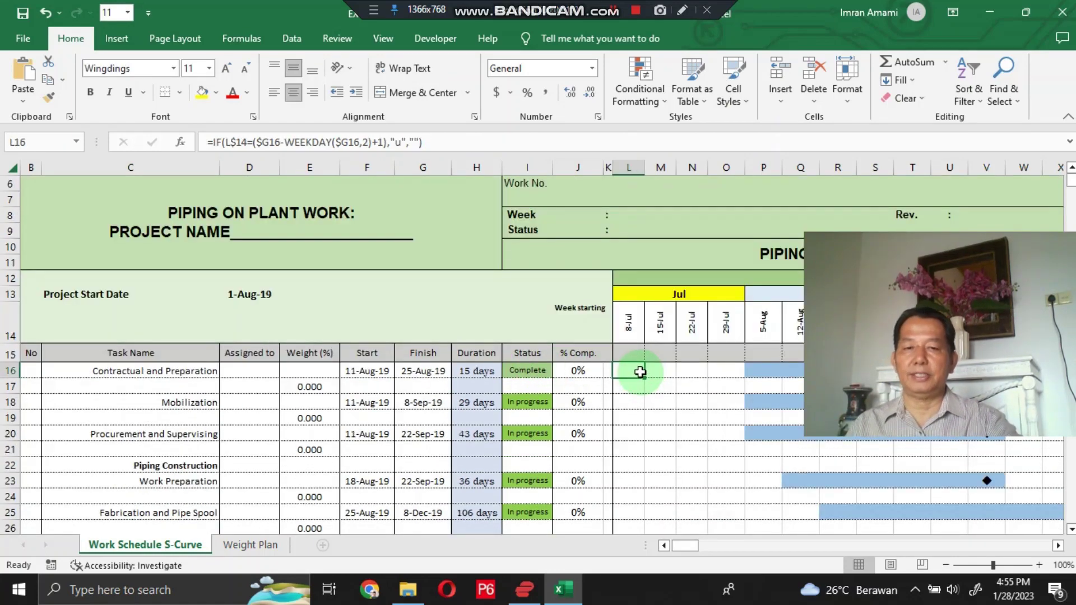
key("shift+Right")
key("shift+Right")
key("shift+Right")
key("shift+Down")
key("shift+Down")
key("shift+Down")
key("shift+Down")
key("shift+Down")
key("shift+Down")
key("shift+Down")
key("shift+Down")
key("shift+Down")
key("shift+Down")
key("shift+Down")
key("shift+Down")
key("shift+Down")
key("shift+Down")
key("shift+Down")
key("shift+Down")
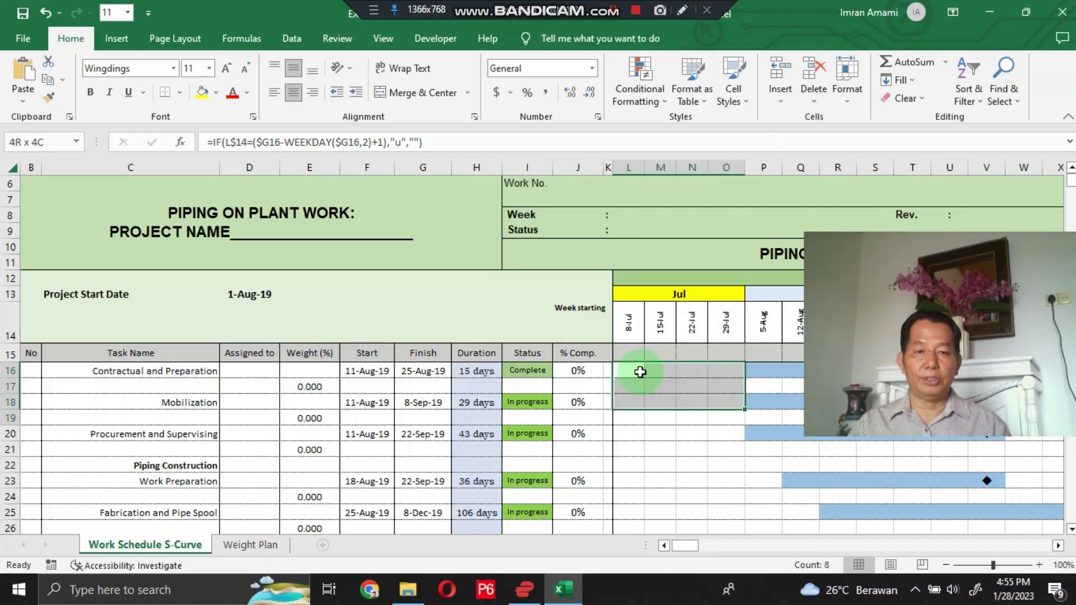
key("shift+Down")
key("shift+Down")
key("shift+Down")
key("shift+Down")
key("shift+Down")
key("shift+Down")
key("shift+Down")
key("shift+Down")
key("shift+Down")
key("shift+Down")
key("shift+Down")
key("shift+Down")
key("shift+Down")
key("shift+Down")
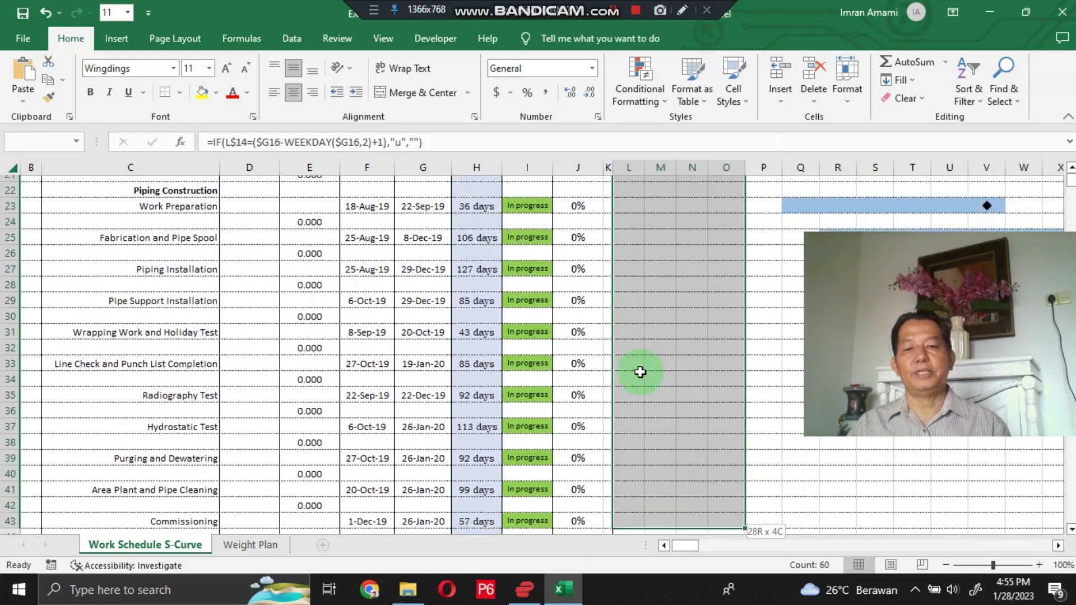
key("shift+Down")
key("shift+Down")
key("shift+Down")
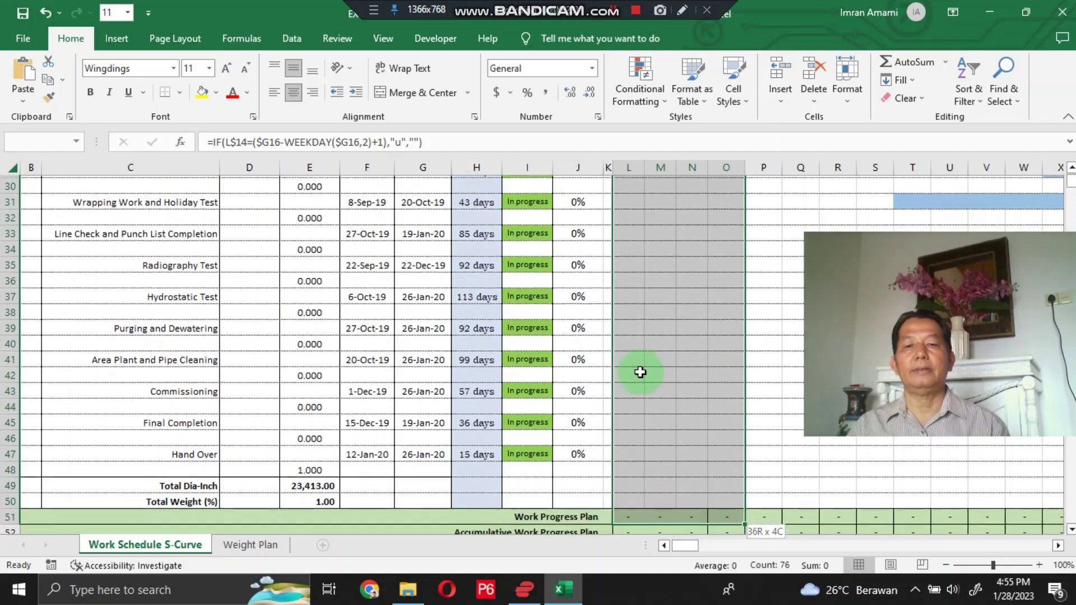
key("shift+Right")
key("shift+Right")
key("shift+Right")
key("shift+Right")
key("shift+Right")
key("shift+Right")
key("shift+Right")
key("shift+Right")
key("shift+Right")
key("shift+Right")
key("shift+Right")
key("shift+Right")
key("shift+Right")
key("shift+Right")
key("shift+Right")
key("shift+Right")
key("shift+Right")
key("shift+Right")
key("shift+Right")
key("shift+Right")
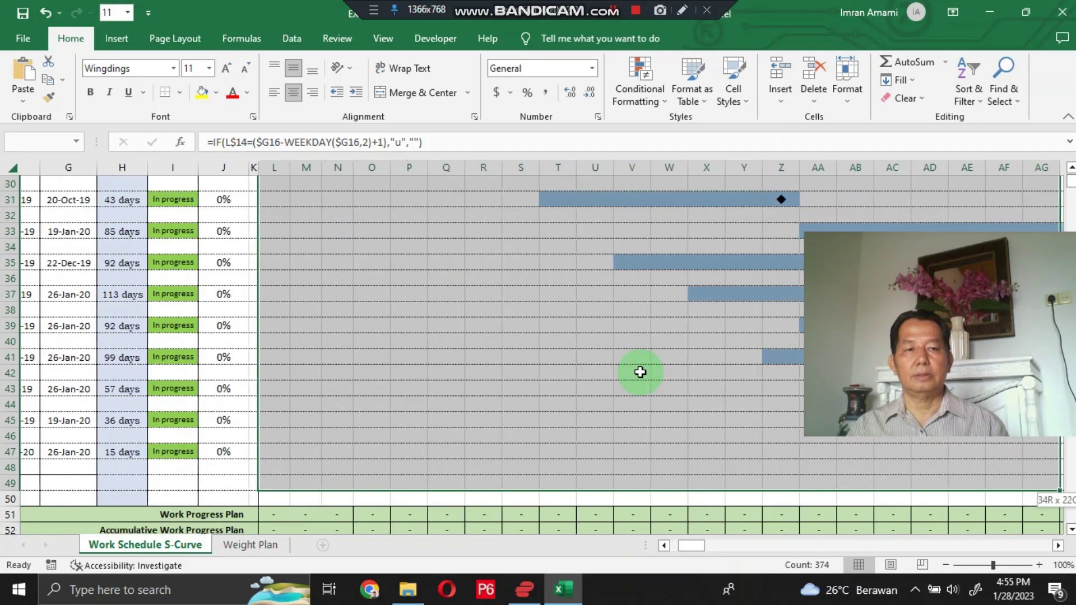
key("shift+Right")
key("shift+Right")
key("shift+Right")
key("shift+Right")
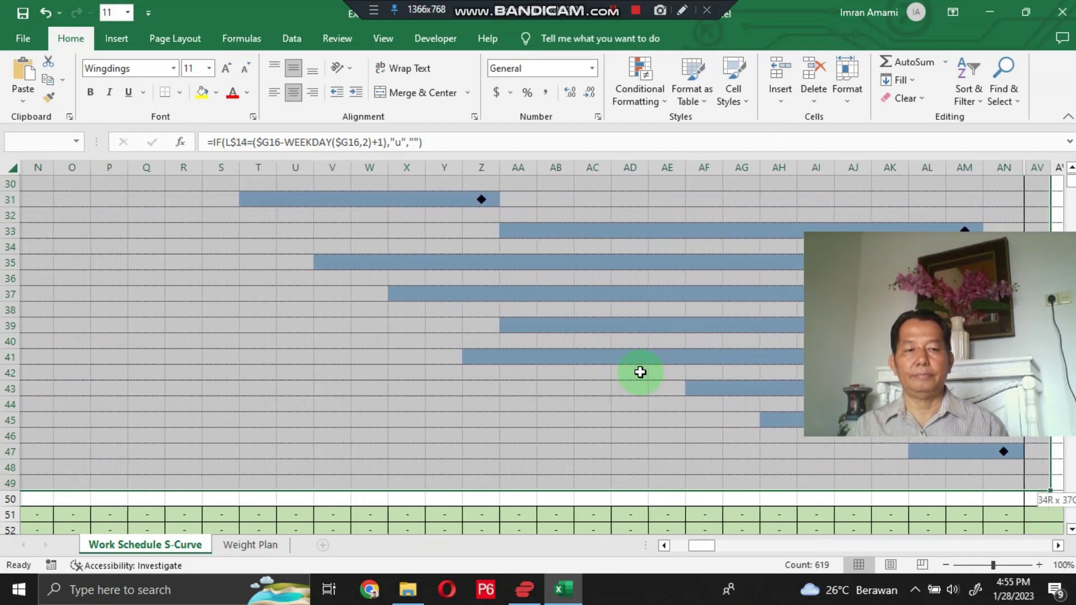
left_click(632, 104)
left_click(658, 294)
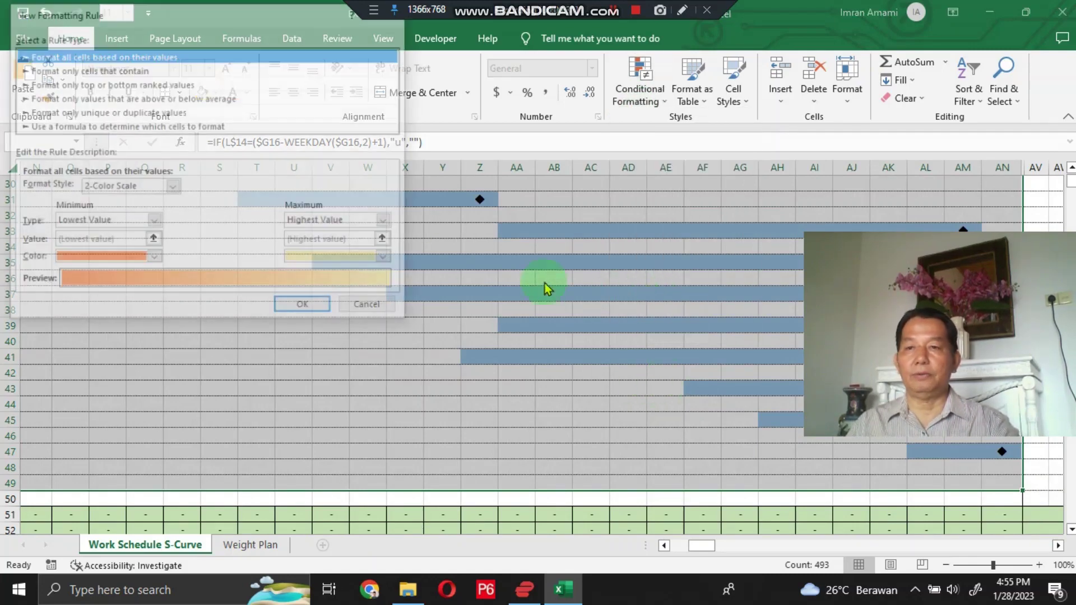
left_click(171, 127)
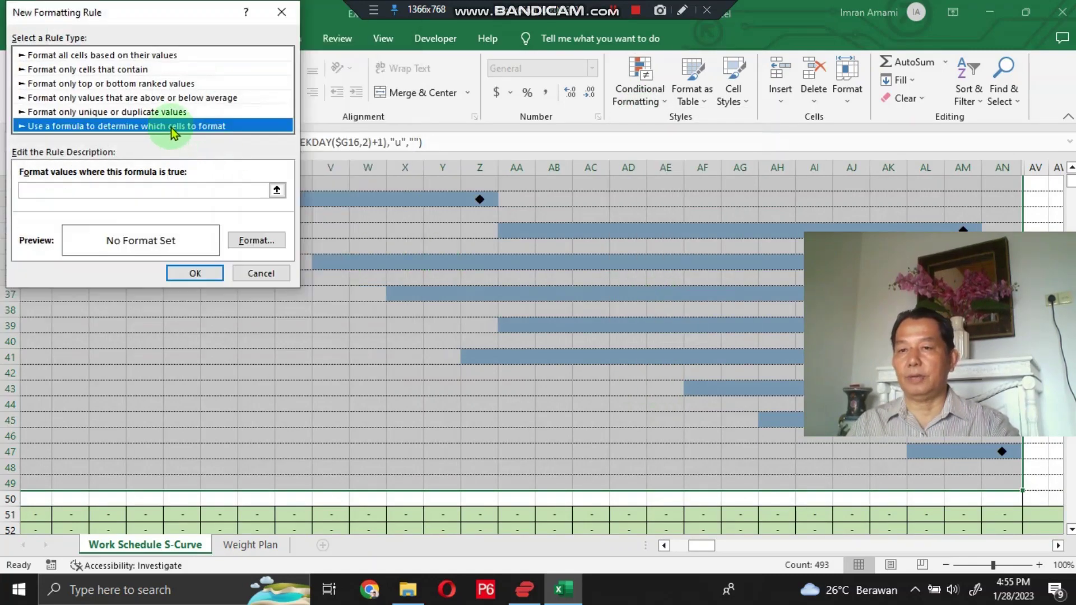
right_click(59, 190)
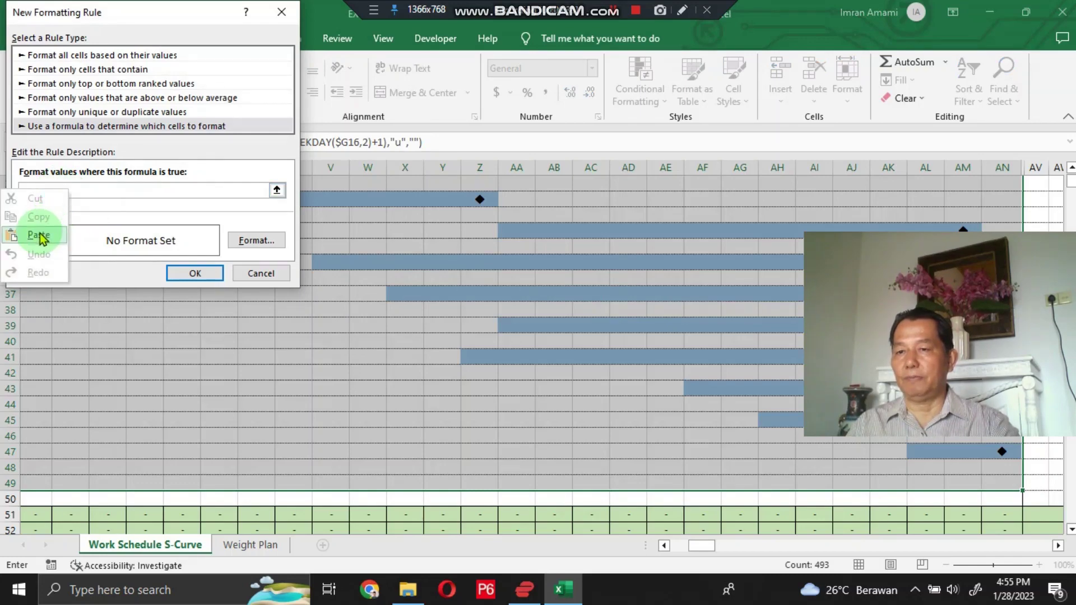
left_click(39, 235)
Step: Give the percentage-done rule a green fill and apply it to the timeline
left_click(242, 242)
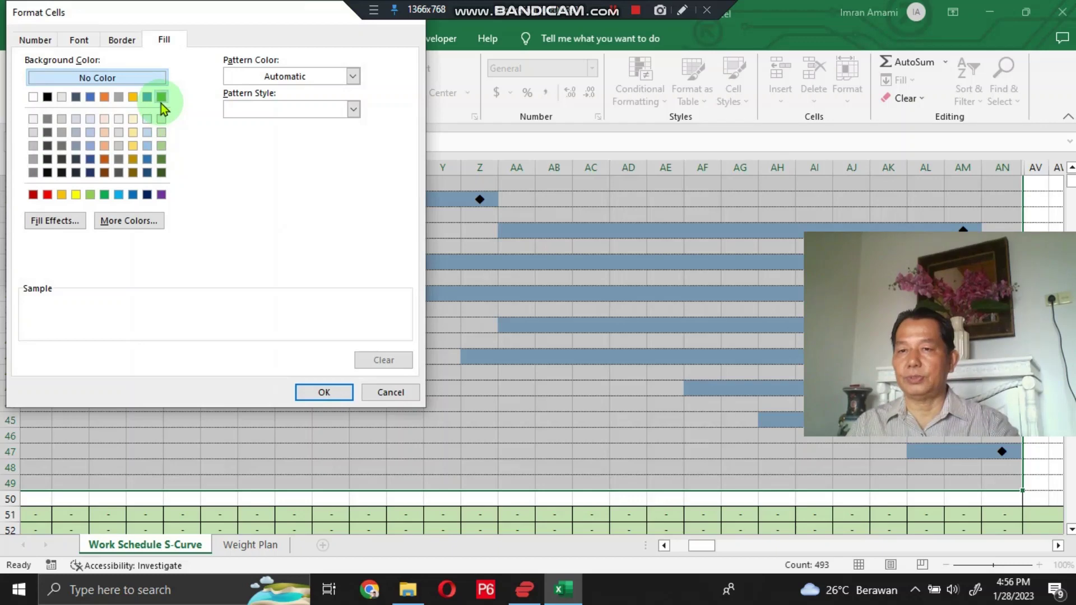
left_click(161, 97)
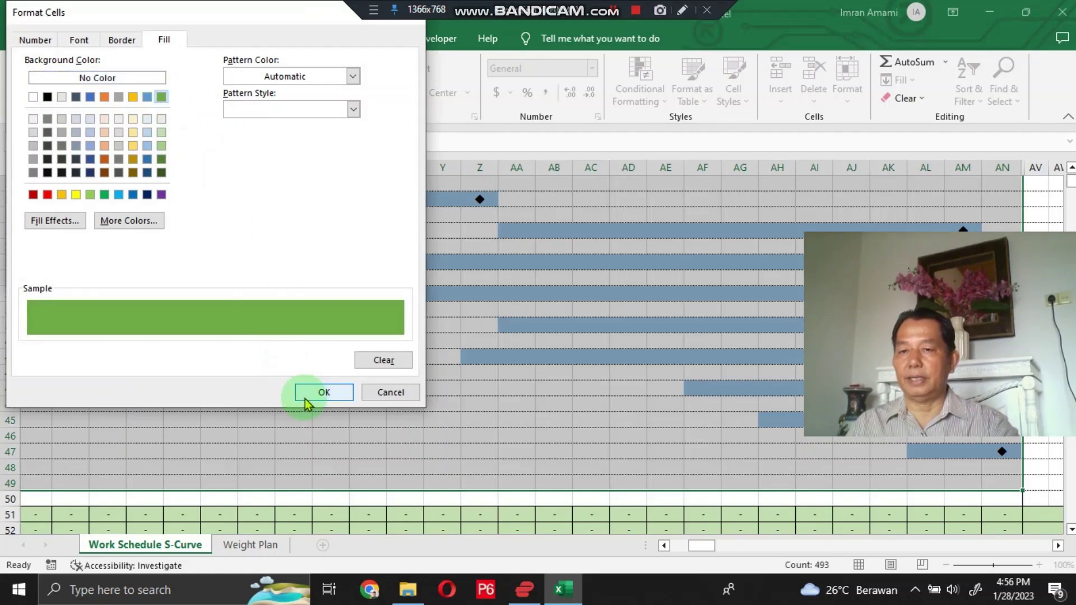
left_click(321, 393)
left_click(203, 282)
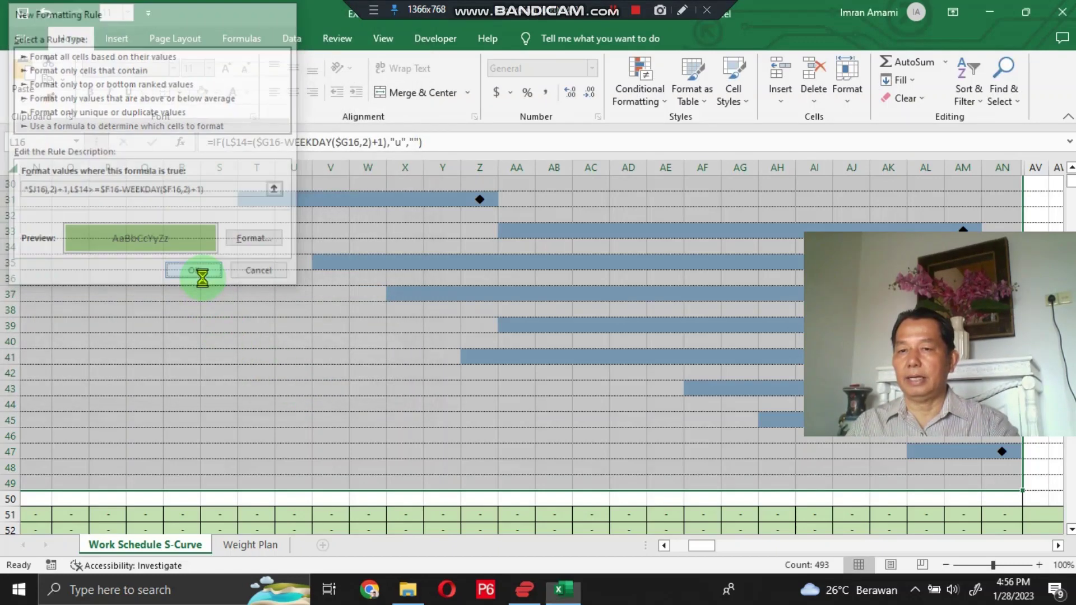
left_click(201, 275)
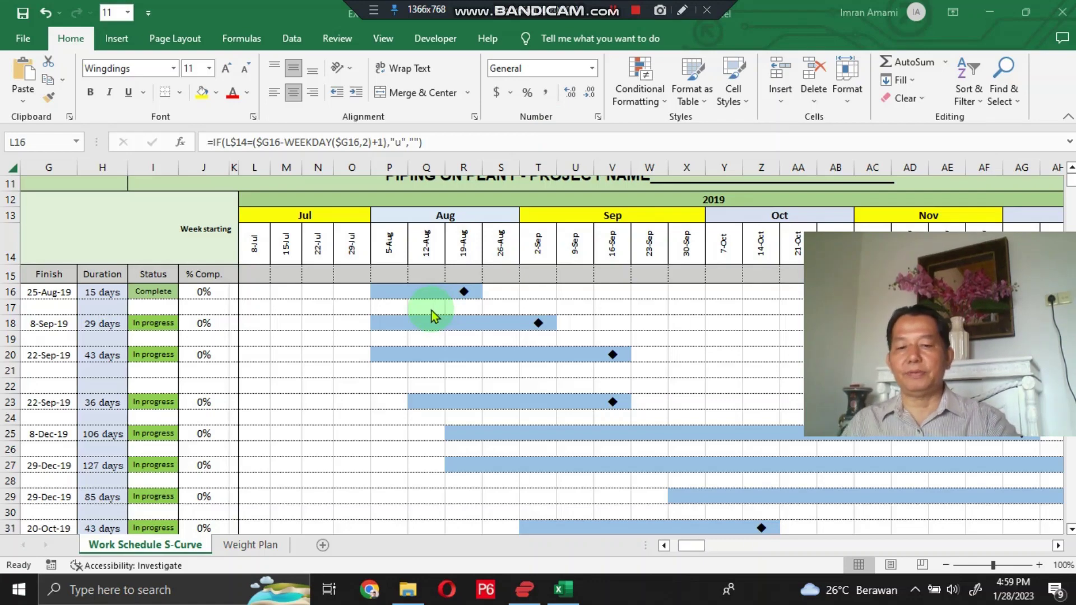
Step: Copy the text of the COMPLETE STATUSES formula stored in C81, leaving that cell unedited
scroll(86, 357, "down", 13)
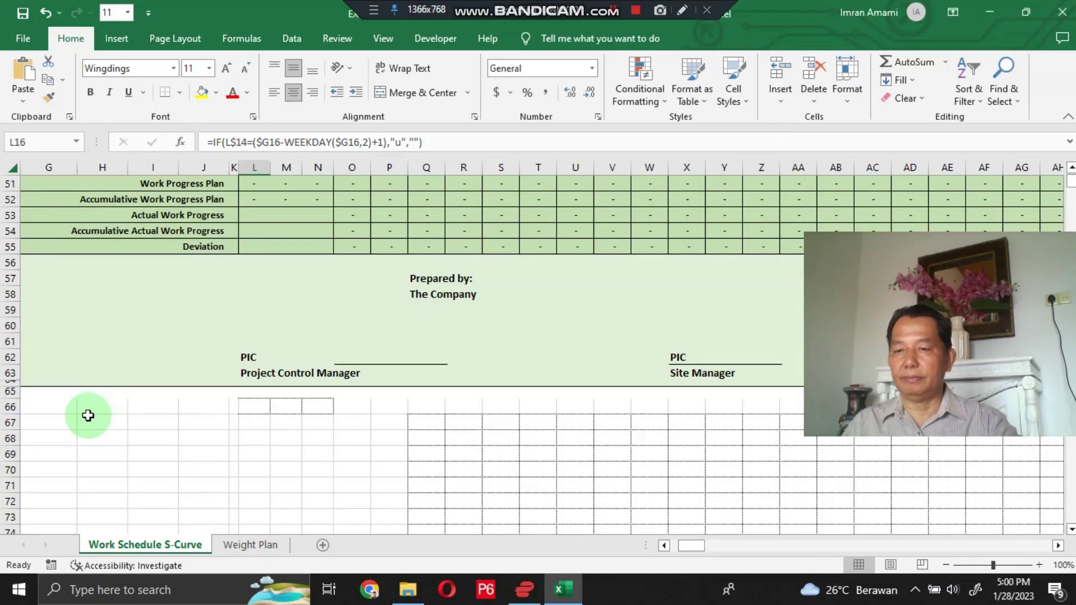
left_click(82, 423)
scroll(80, 424, "left", 3)
left_click(79, 423)
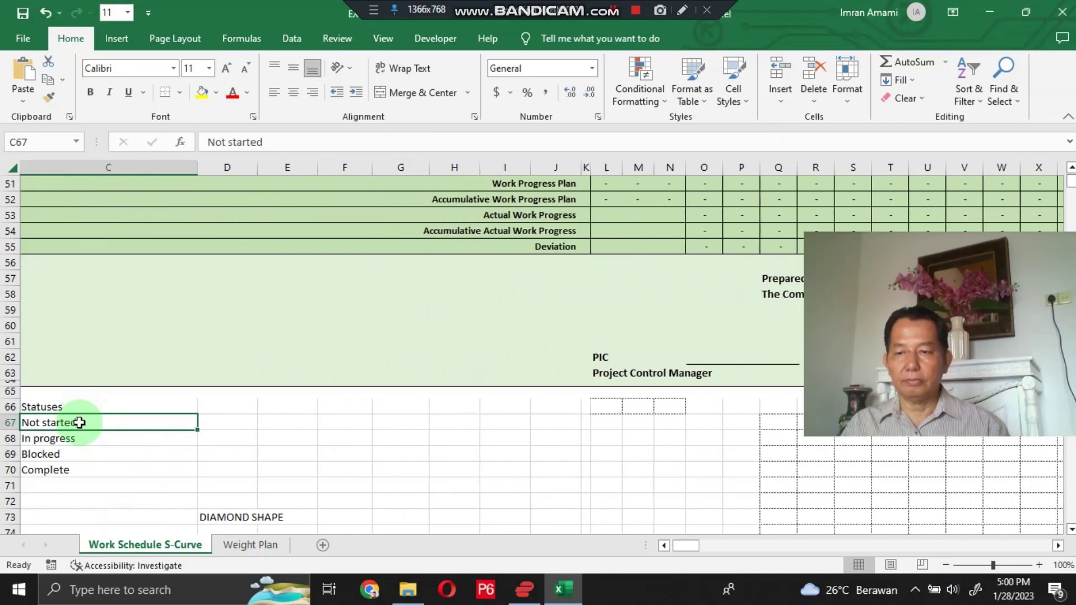
scroll(56, 448, "down", 10)
scroll(58, 459, "up", 7)
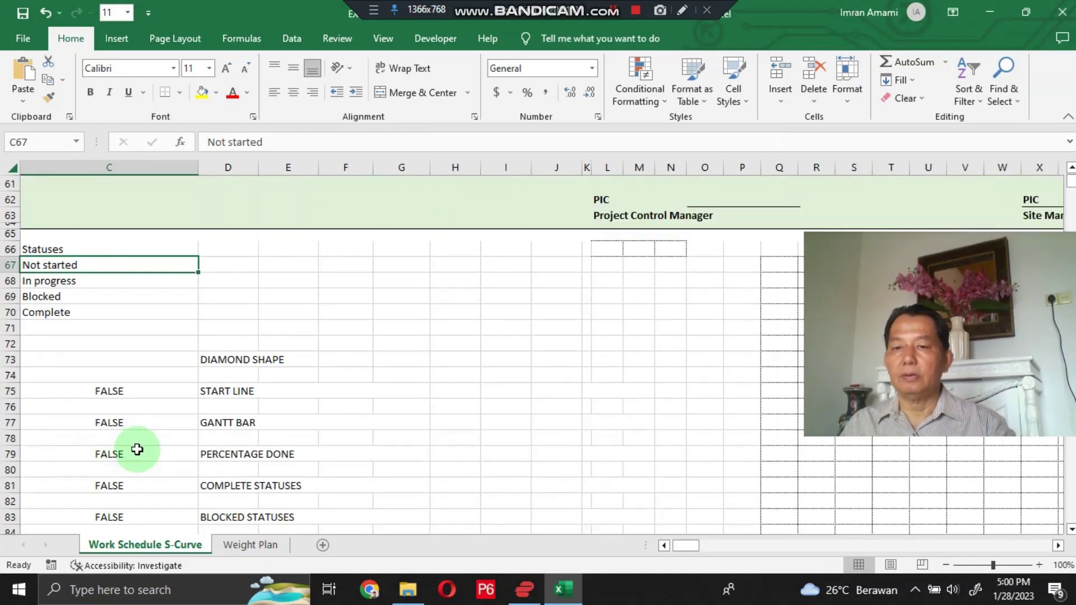
left_click(137, 485)
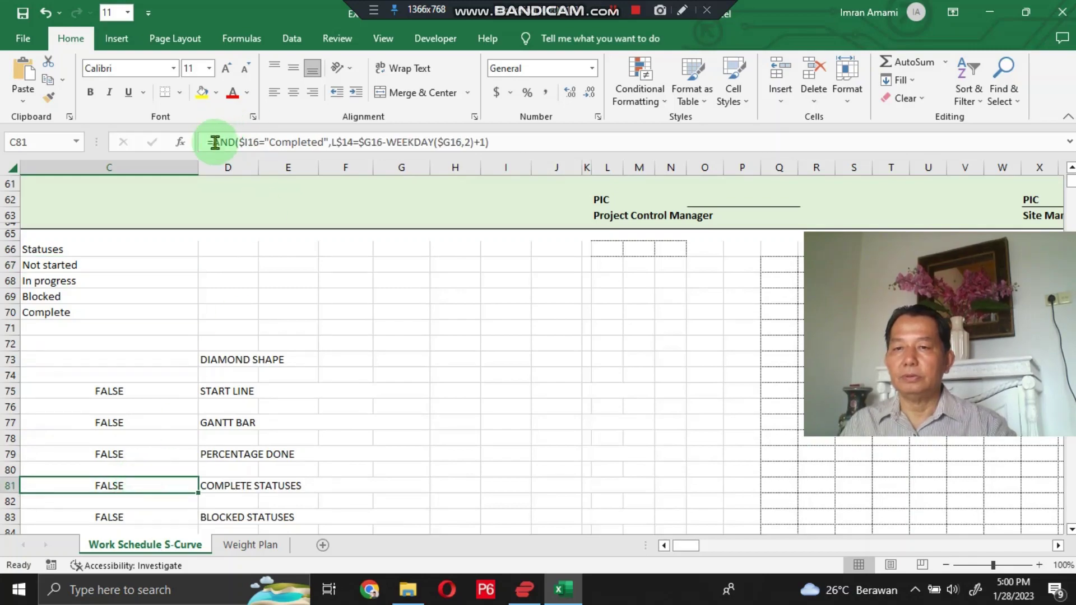
left_click_drag(209, 142, 493, 142)
right_click(482, 142)
left_click(497, 160)
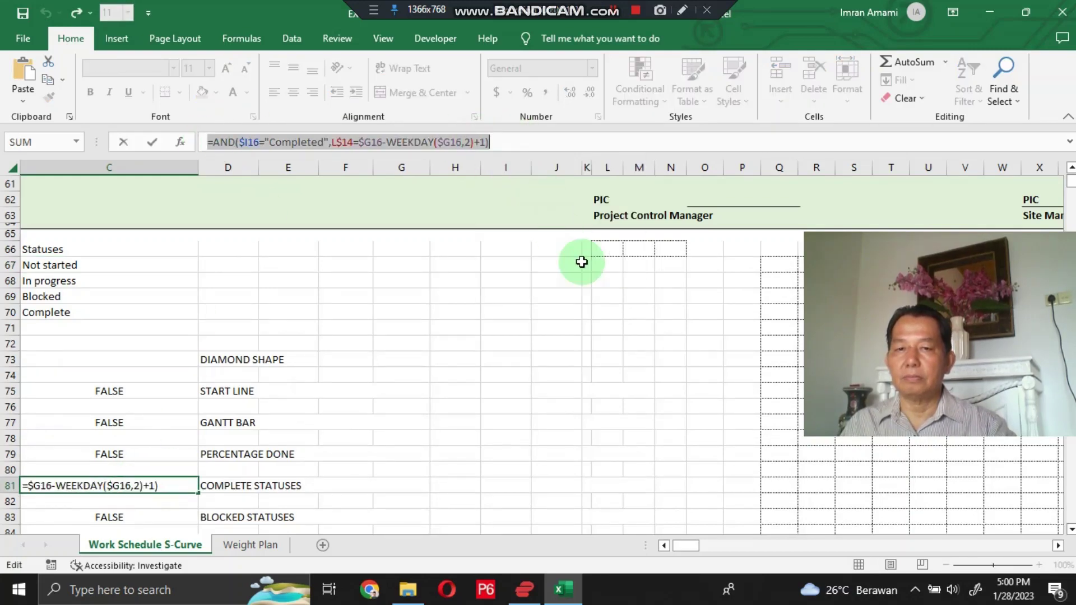
key("Escape")
Step: Start a formula-based conditional formatting rule for timeline range L16:AN49 with =AND($I16="Completed",L$14=$G16-WEEKDAY($G16,2)+1)
scroll(601, 355, "up", 18)
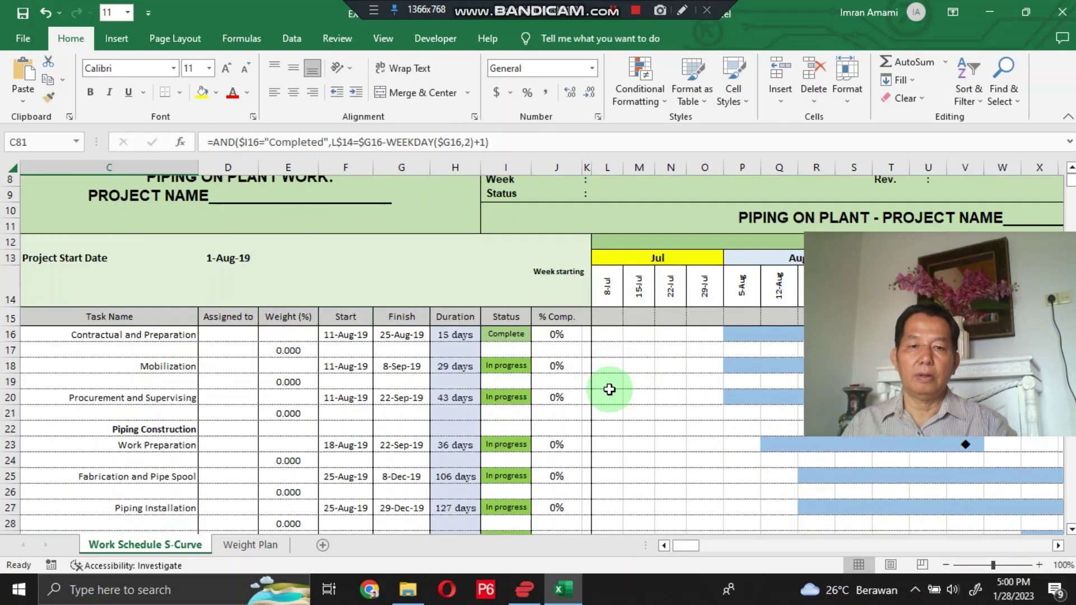
scroll(609, 389, "down", 1)
left_click(609, 294)
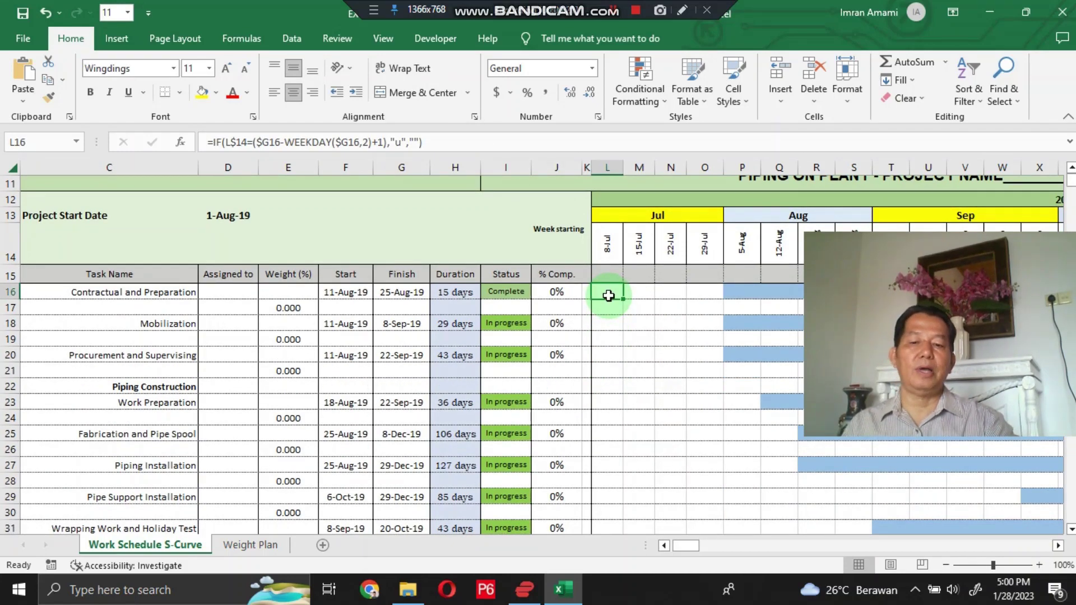
key("shift+Right")
key("shift+Right")
key("shift+Right")
key("shift+Right")
key("shift+Right")
key("shift+Right")
key("shift+Right")
key("shift+Right")
key("shift+Right")
key("shift+Right")
key("shift+Right")
key("shift+Right")
key("shift+Right")
key("shift+Right")
key("shift+Right")
key("shift+Right")
key("shift+Right")
key("shift+Right")
key("shift+Right")
key("shift+Right")
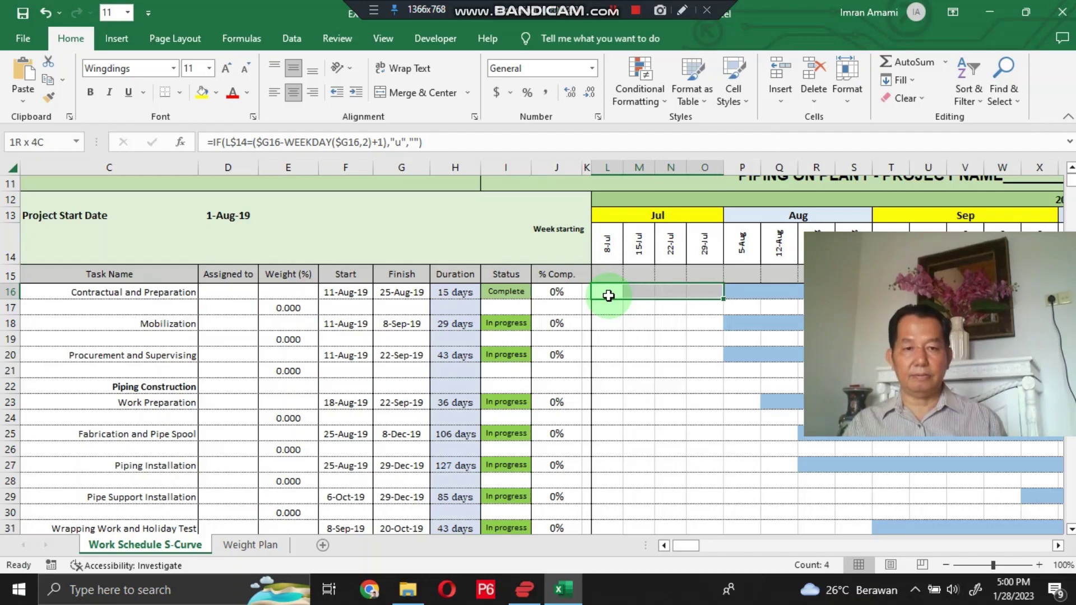
key("shift+Right")
key("shift+Right")
key("shift+Right")
key("shift+Right")
key("shift+Right")
key("shift+Right")
key("shift+Right")
key("shift+Right")
key("shift+Right")
key("shift+Right")
key("shift+Right")
key("shift+Right")
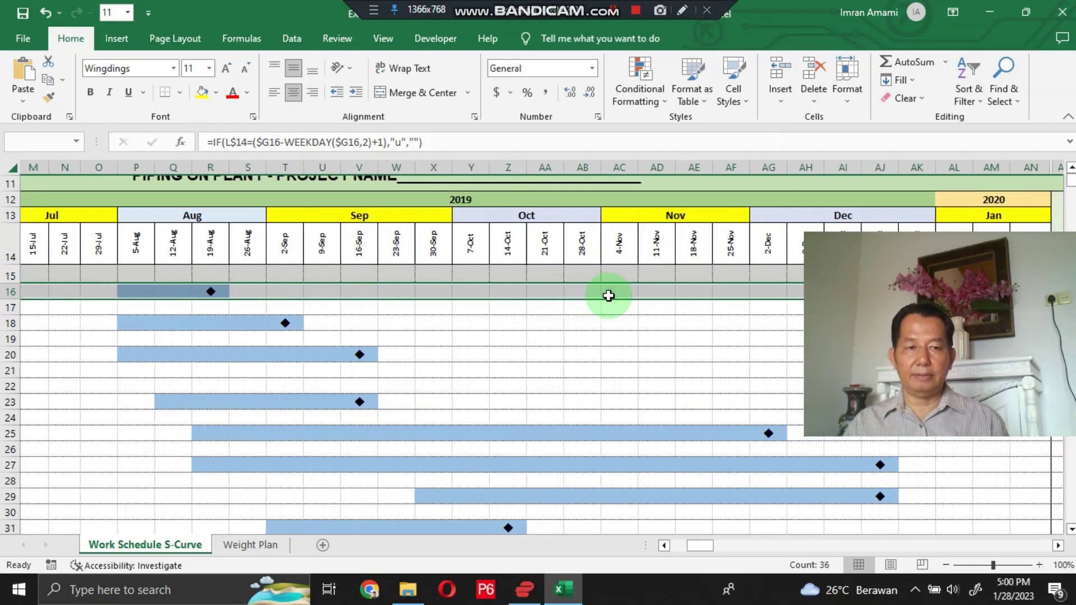
key("shift+Down")
key("shift+Down")
key("shift+Down")
key("shift+Down")
key("shift+Down")
key("shift+Down")
key("shift+Down")
key("shift+Down")
key("shift+Down")
key("shift+Down")
key("shift+Down")
key("shift+Down")
key("shift+Down")
key("shift+Down")
key("shift+Down")
key("shift+Down")
key("shift+Down")
key("shift+Down")
key("shift+Down")
key("shift+Down")
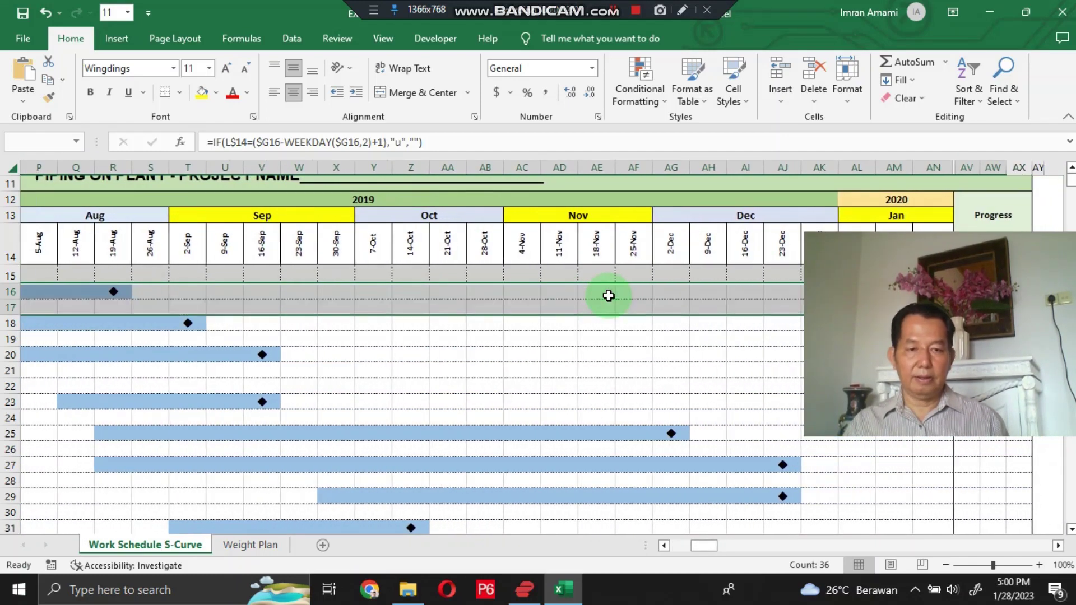
key("shift+Down")
key("shift+Down")
key("shift+Down")
key("shift+Down")
key("shift+Down")
key("shift+Down")
key("shift+Down")
key("shift+Down")
key("shift+Down")
key("shift+Down")
key("shift+Down")
key("shift+Down")
key("shift+Down")
key("shift+Down")
key("shift+Down")
key("shift+Down")
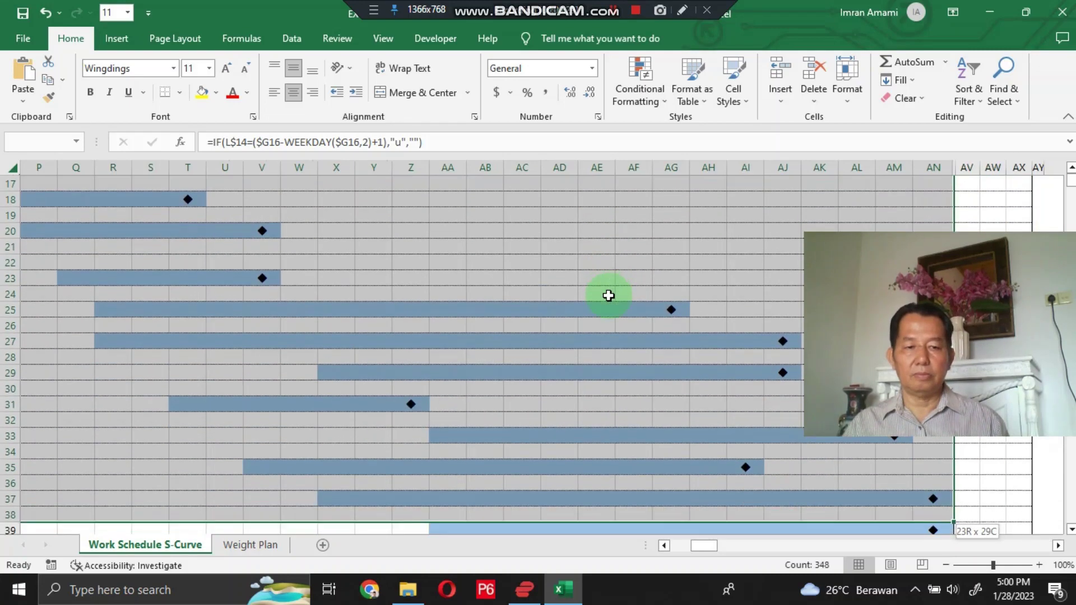
key("shift+Up")
key("shift+Up")
key("shift+Up")
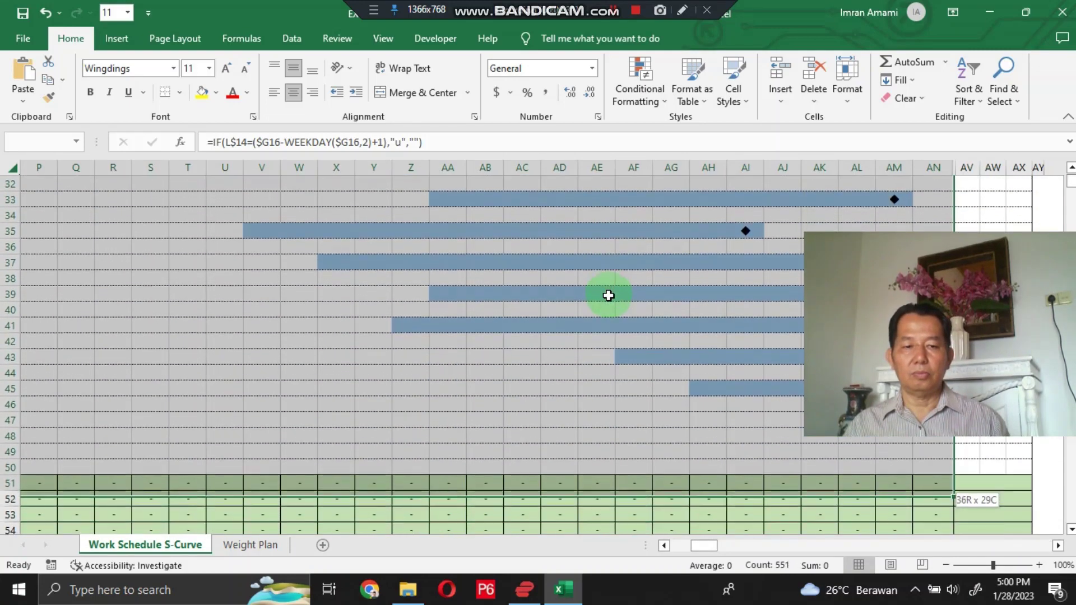
left_click(640, 84)
left_click(652, 294)
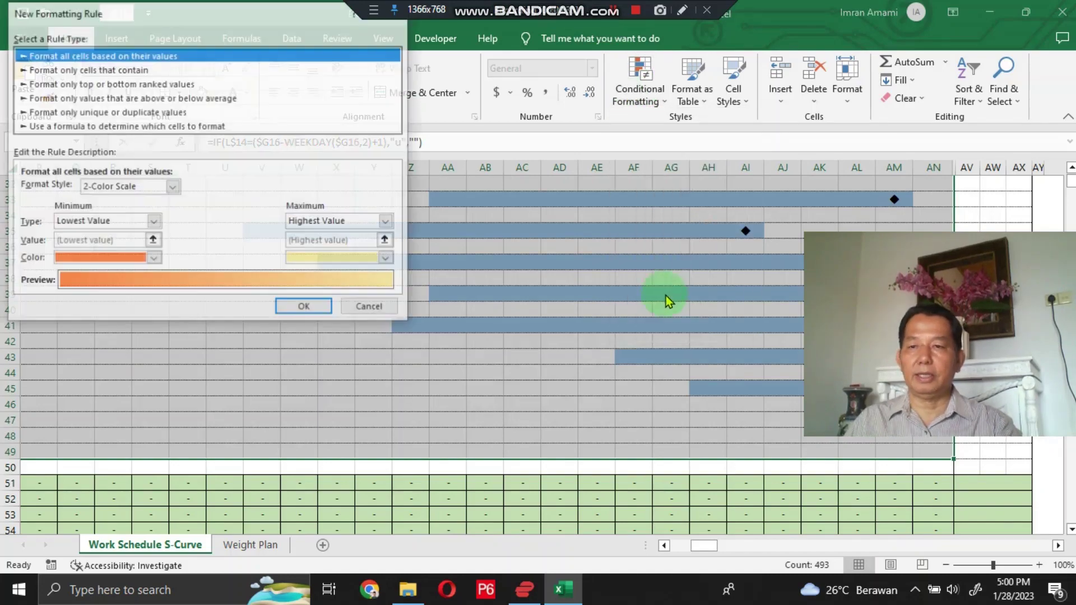
left_click(196, 127)
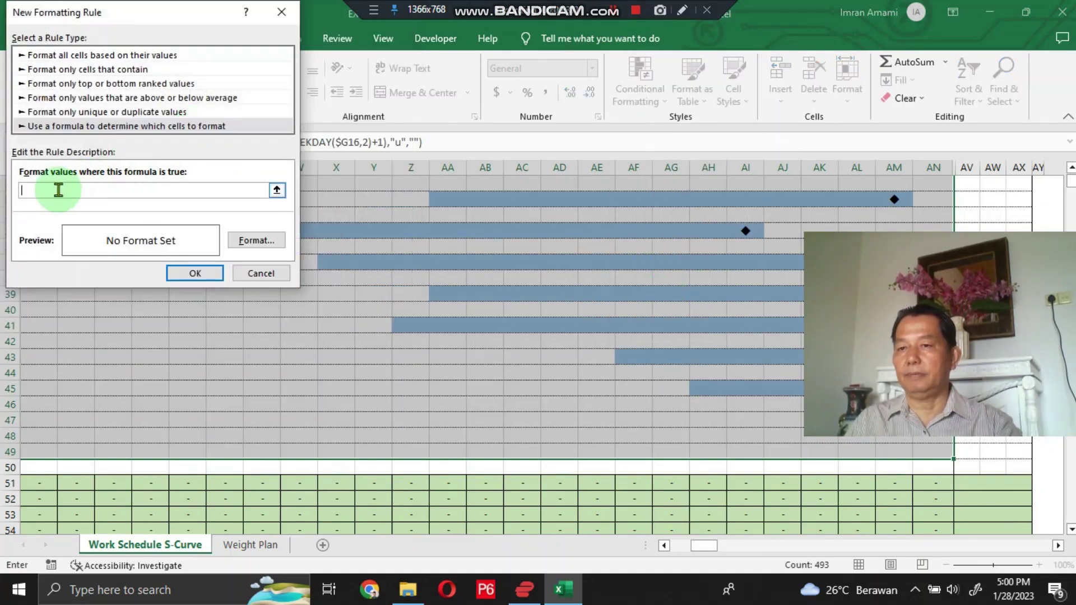
right_click(23, 190)
left_click(39, 238)
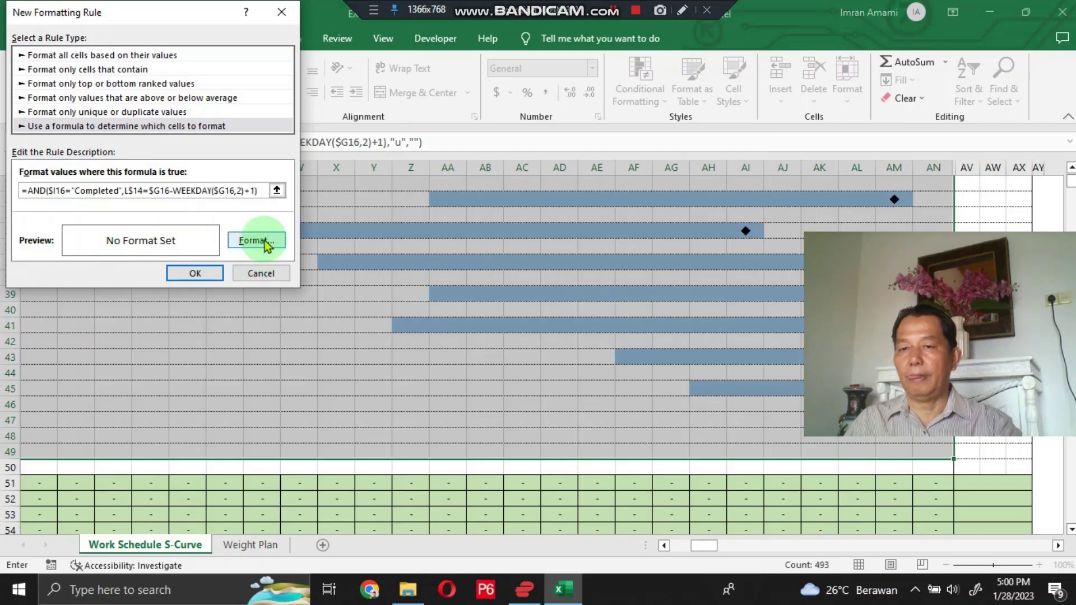
Step: Give the completed-status rule a light green fill and apply it to the timeline
left_click(257, 240)
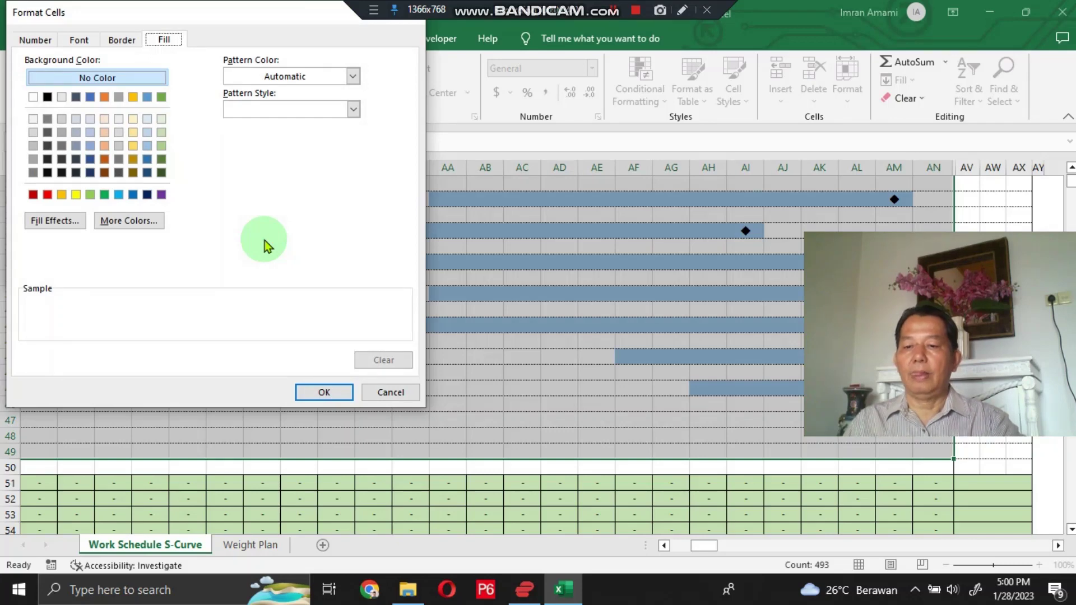
left_click(162, 133)
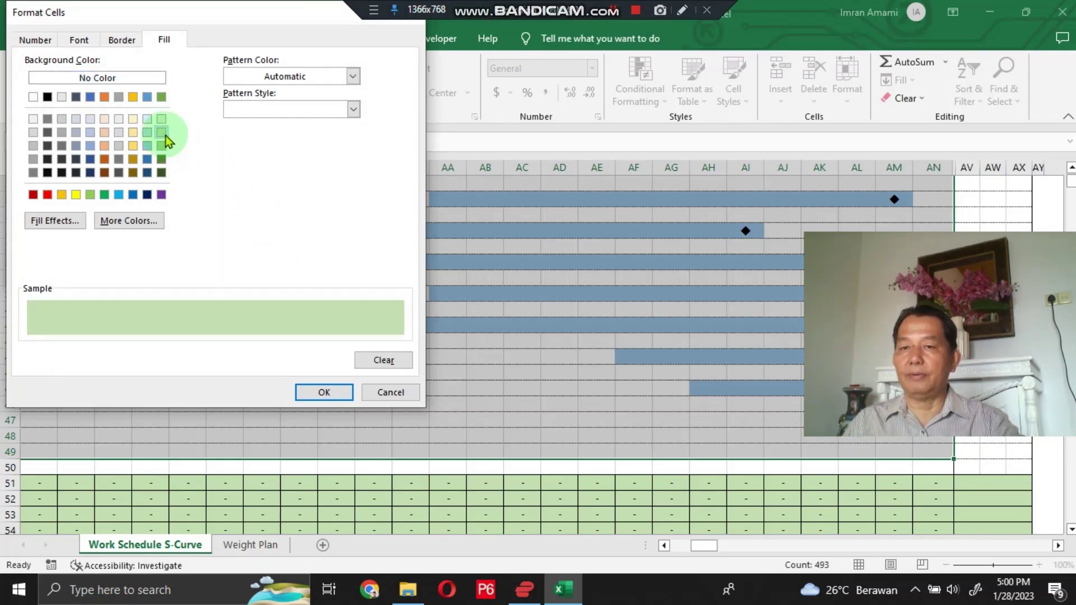
left_click(328, 393)
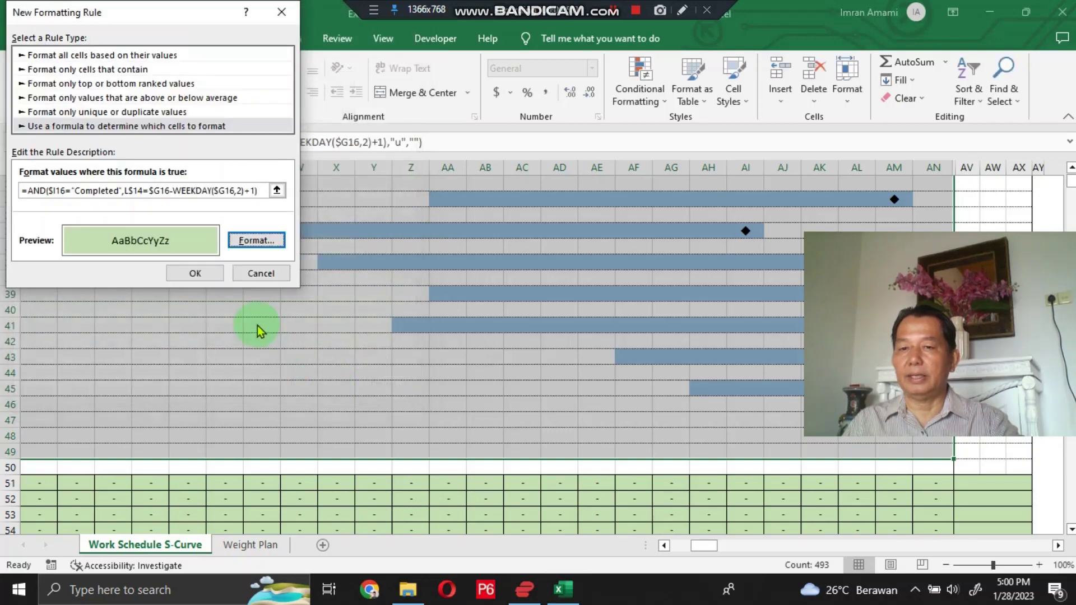
left_click(194, 274)
left_click(192, 273)
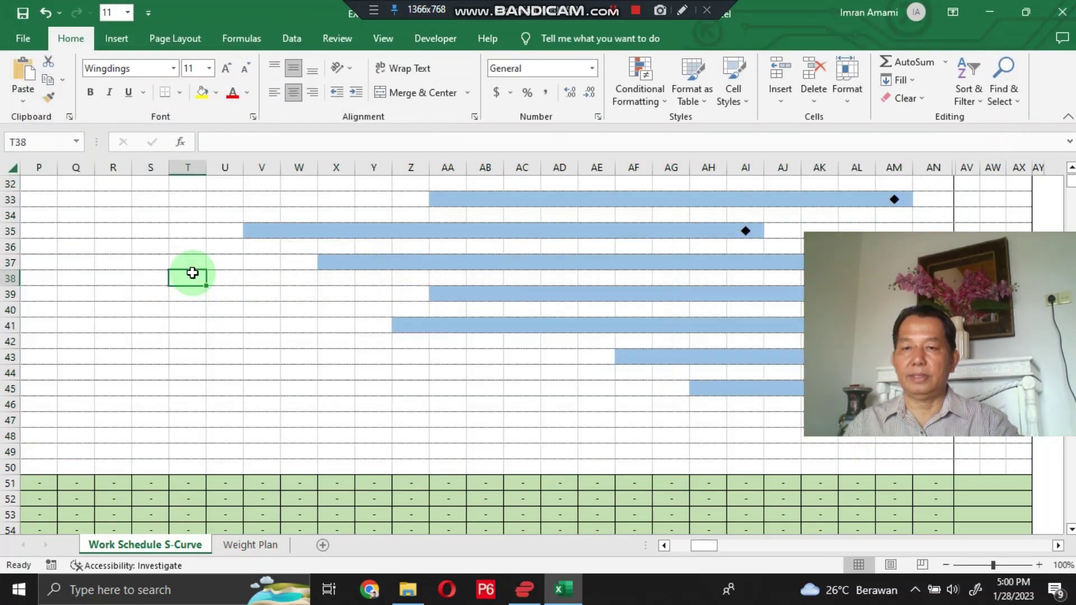
Step: Copy the text of the BLOCKED STATUSES formula stored in C83, leaving that cell unedited
key("Left")
key("Left")
key("Left")
key("Left")
key("Left")
key("Left")
key("Left")
key("Left")
key("Left")
key("Left")
key("Left")
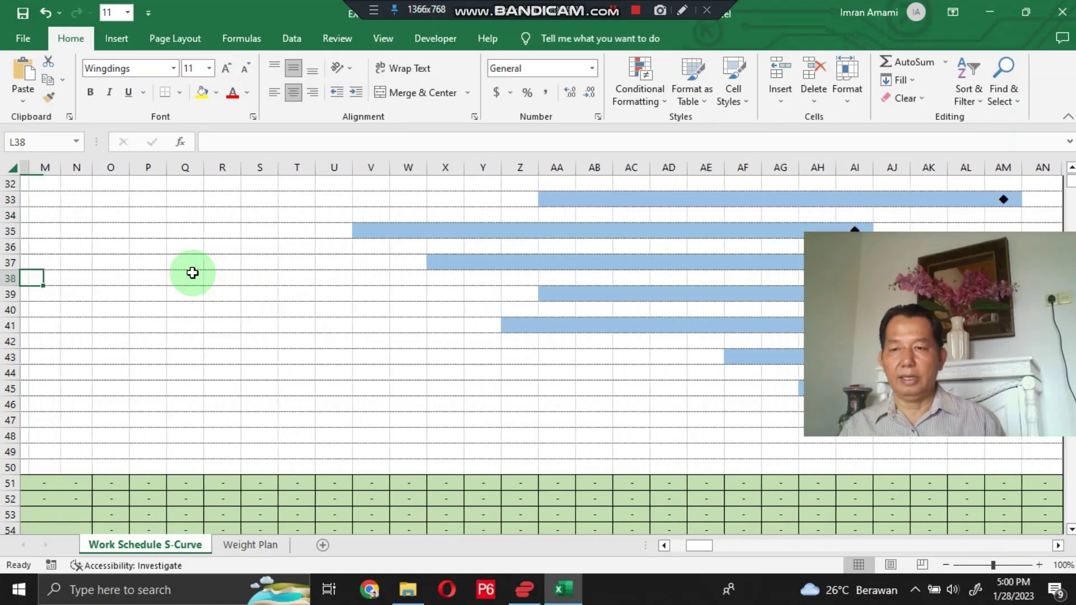
scroll(516, 178, "up", 7)
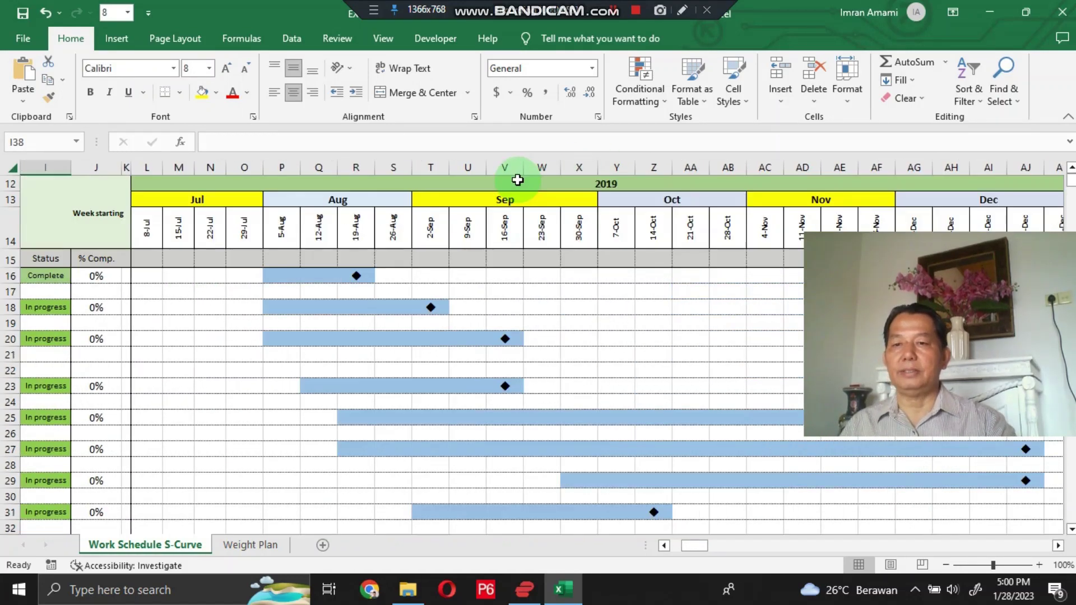
left_click(146, 272)
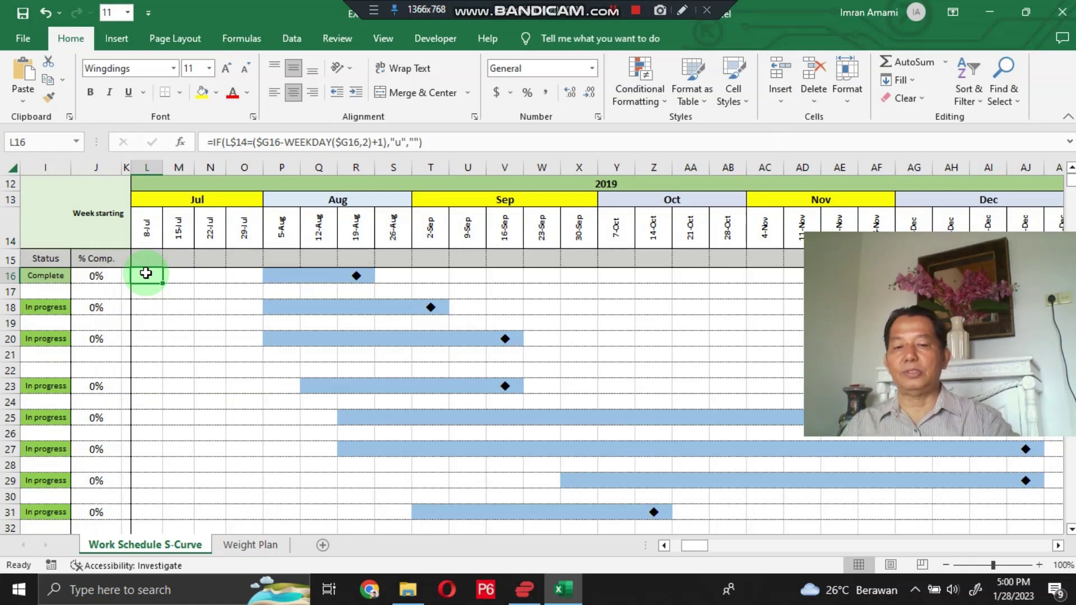
scroll(72, 281, "down", 13)
left_click(66, 390)
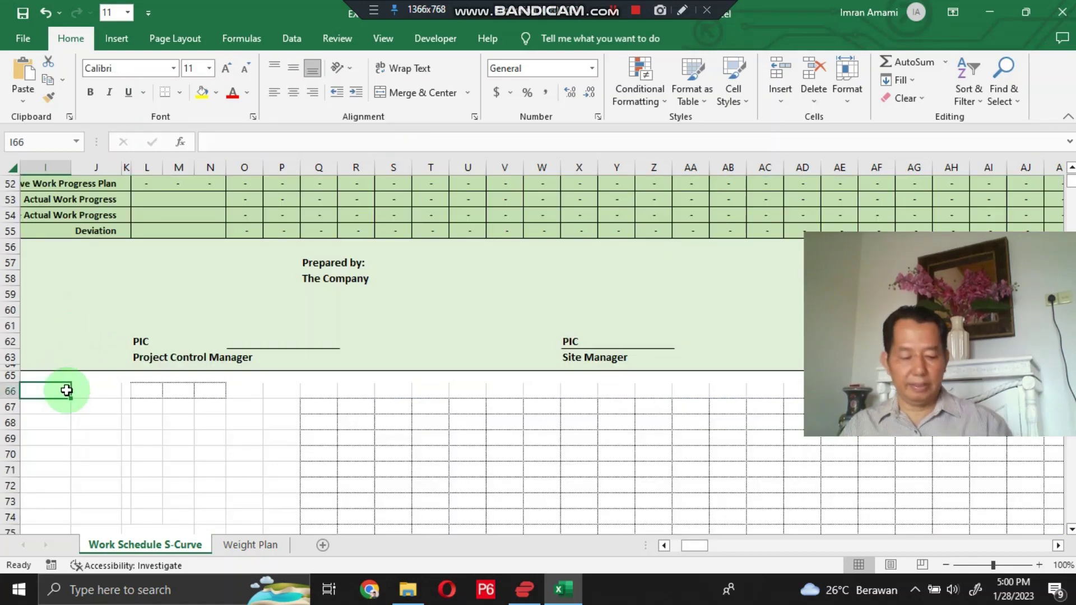
key("Left")
key("Left")
key("Left")
key("Left")
key("Left")
key("Left")
scroll(403, 406, "down", 7)
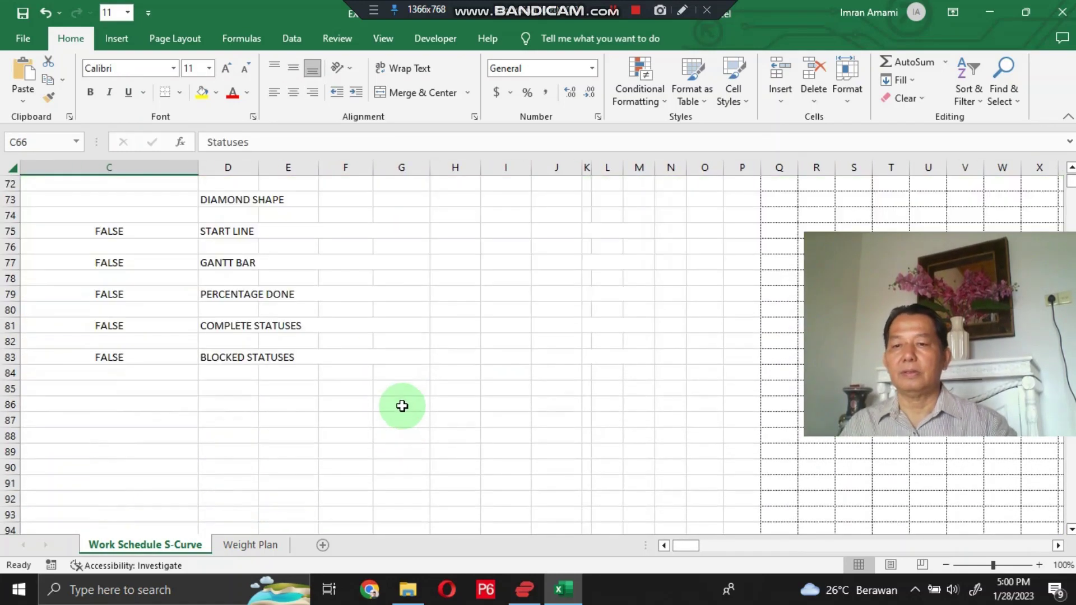
left_click(134, 356)
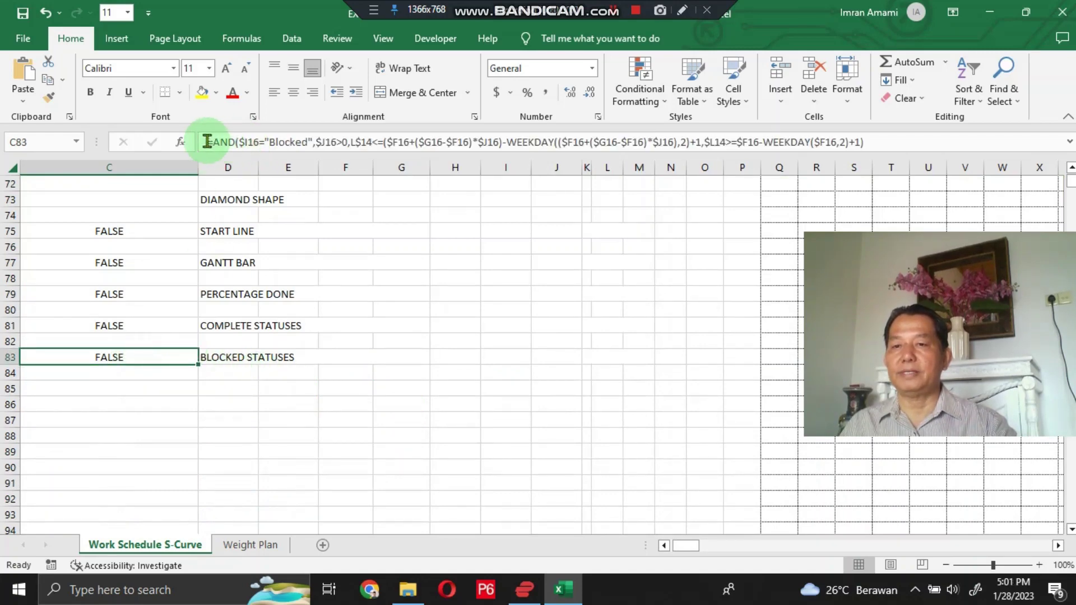
left_click_drag(207, 142, 903, 132)
right_click(861, 144)
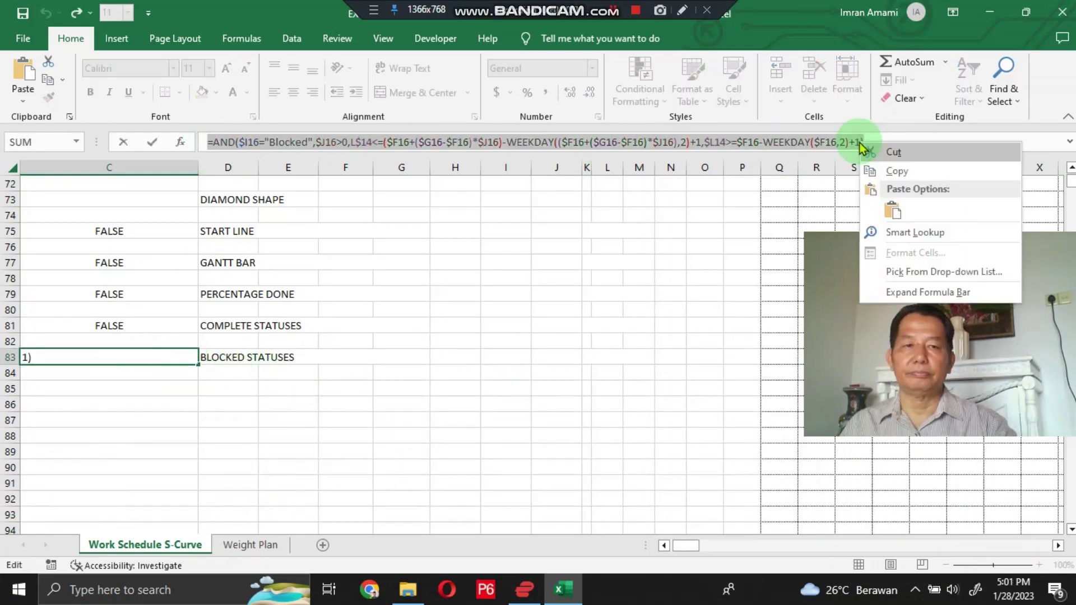
left_click(892, 172)
key("Escape")
Step: Start a formula-based conditional formatting rule for timeline range L16:AN49 using the copied BLOCKED STATUSES formula
scroll(744, 320, "up", 20)
scroll(696, 328, "down", 7)
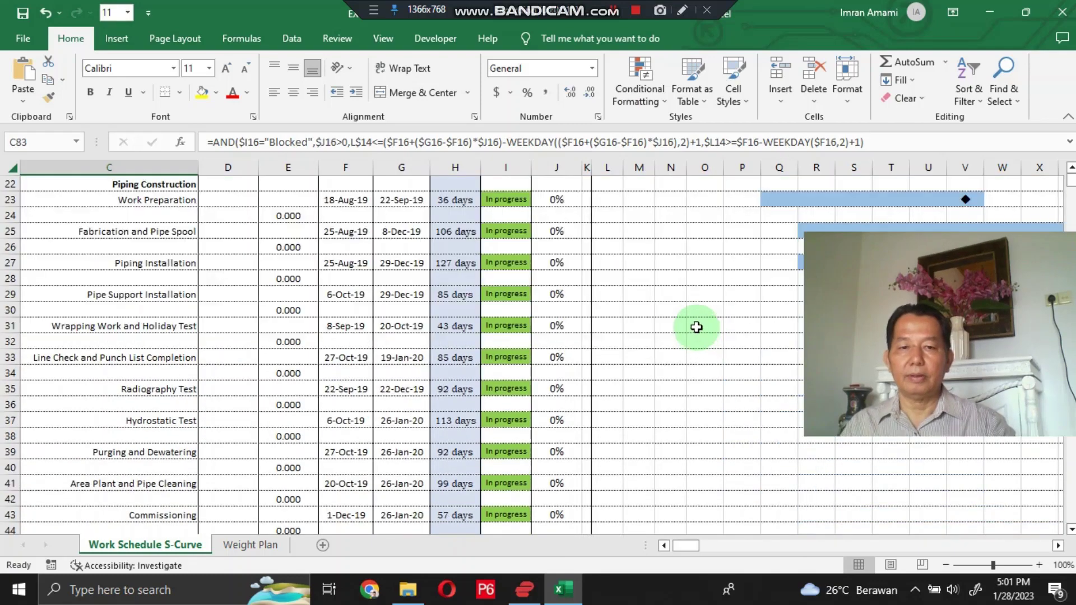
scroll(594, 194, "up", 3)
left_click(616, 277)
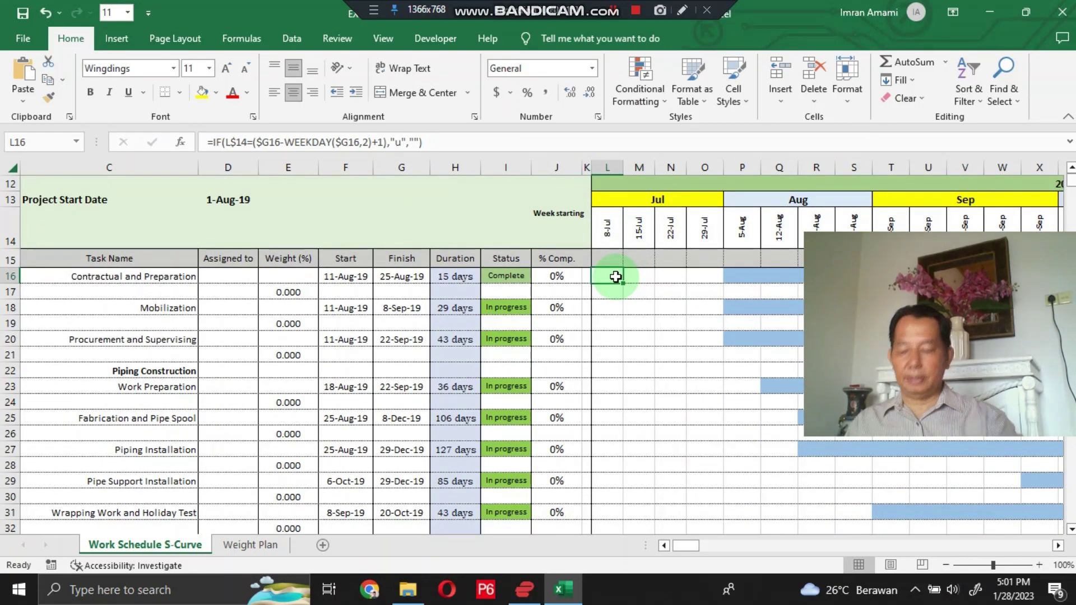
key("shift+Right")
key("shift+Right")
key("shift+Right")
key("shift+Right")
key("shift+Right")
key("shift+Right")
key("shift+Right")
key("shift+Down")
key("shift+Down")
key("shift+Down")
key("shift+Down")
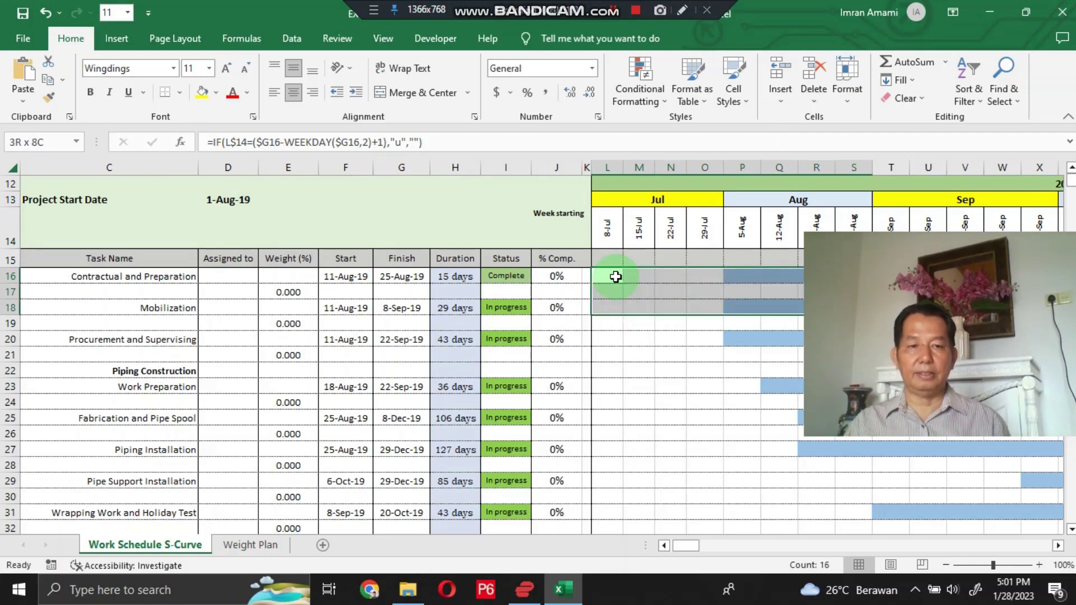
key("shift+Down")
key("shift+Down")
key("shift+Down")
key("shift+Down")
key("shift+Down")
key("shift+Down")
key("shift+Down")
key("shift+Down")
key("shift+Down")
key("shift+Down")
key("shift+Down")
key("shift+Down")
key("shift+Down")
key("shift+Down")
key("shift+Down")
key("shift+Down")
key("shift+Down")
key("shift+Down")
key("shift+Down")
key("shift+Down")
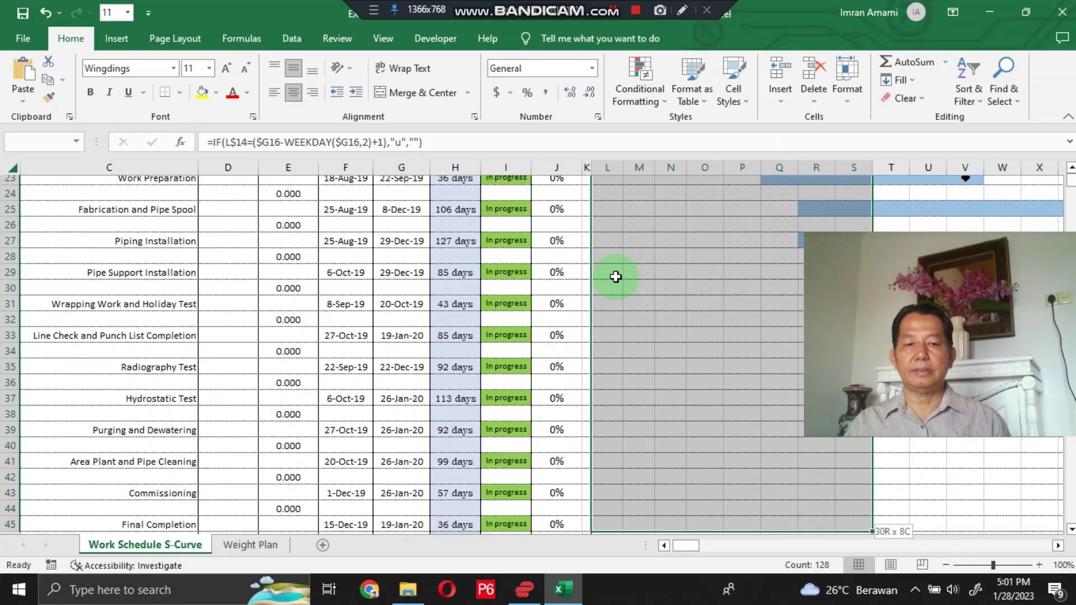
key("shift+Down")
key("shift+Right")
key("shift+Right")
key("shift+Right")
key("shift+Right")
key("shift+Right")
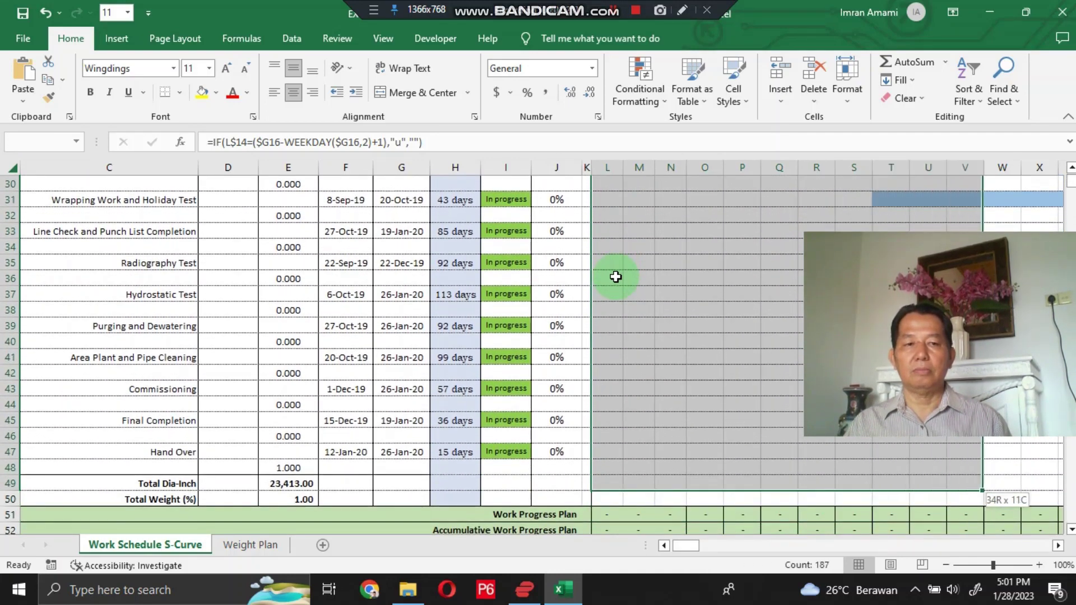
key("shift+Right")
key("shift+Right")
key("shift+Right")
key("shift+Right")
key("shift+Right")
key("shift+Right")
key("shift+Right")
key("shift+Right")
key("shift+Right")
key("shift+Right")
key("shift+Right")
key("shift+Right")
key("shift+Right")
key("shift+Right")
key("shift+Right")
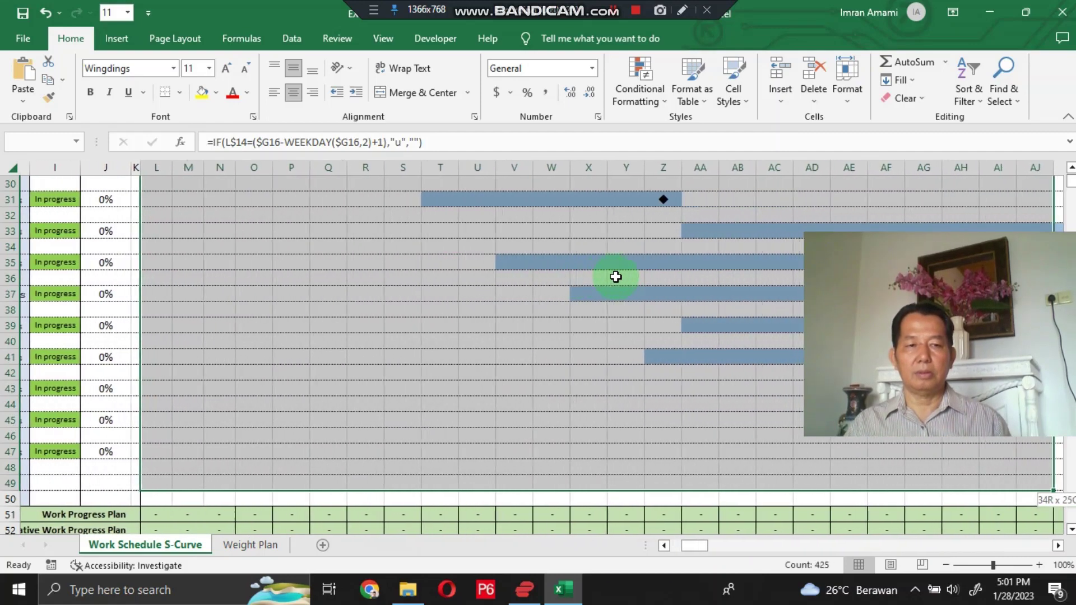
key("shift+Right")
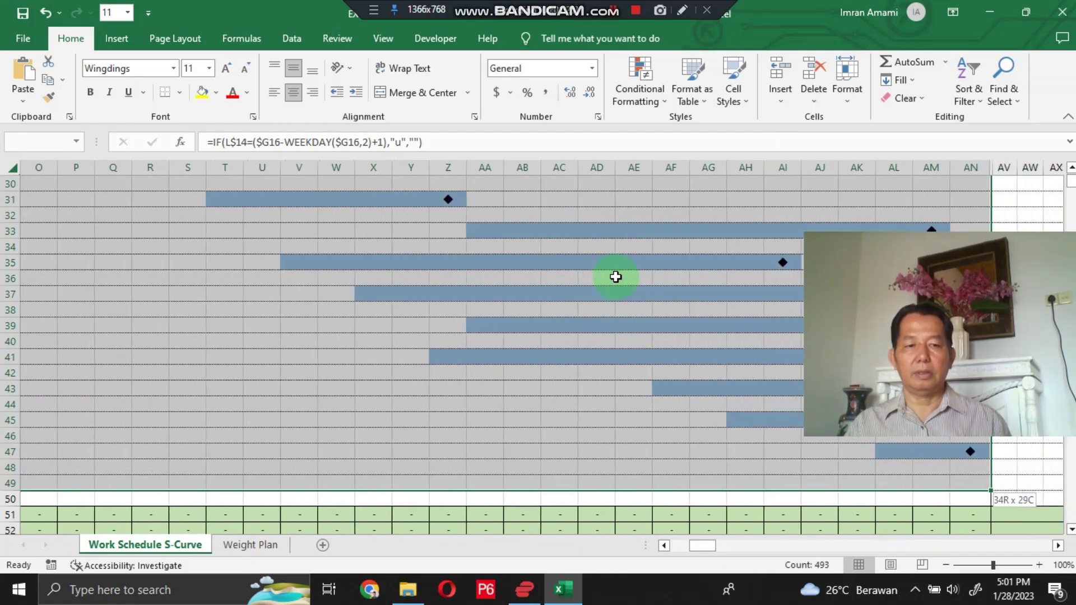
left_click(637, 88)
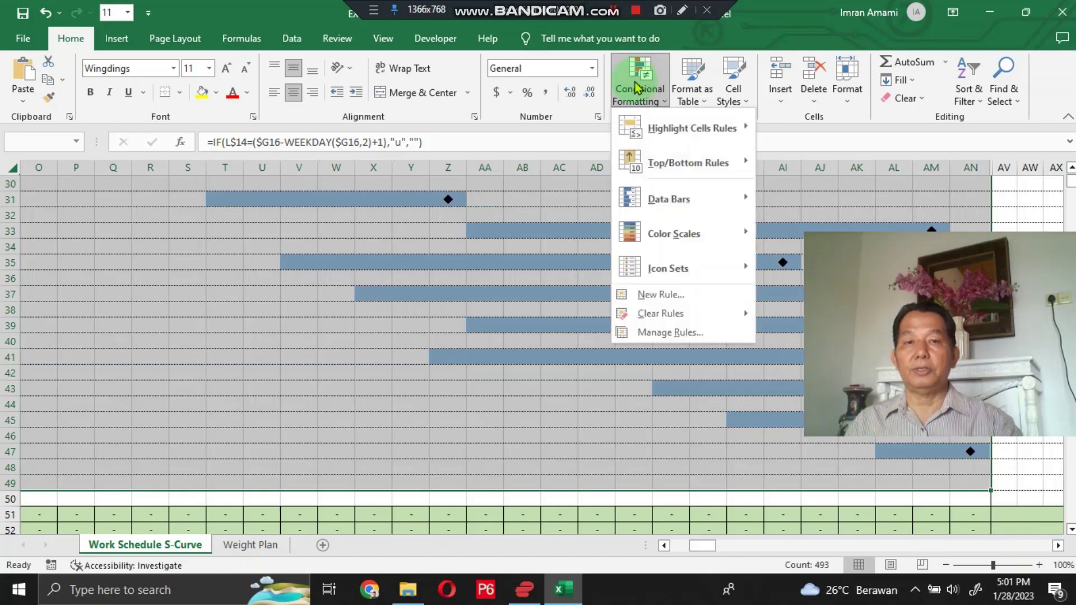
left_click(653, 296)
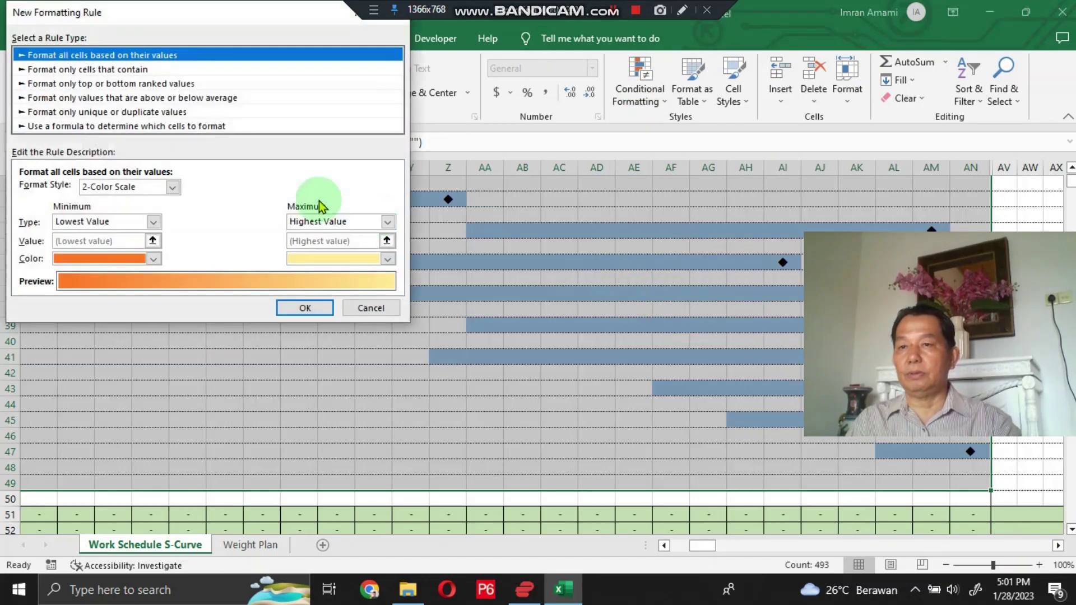
left_click(154, 126)
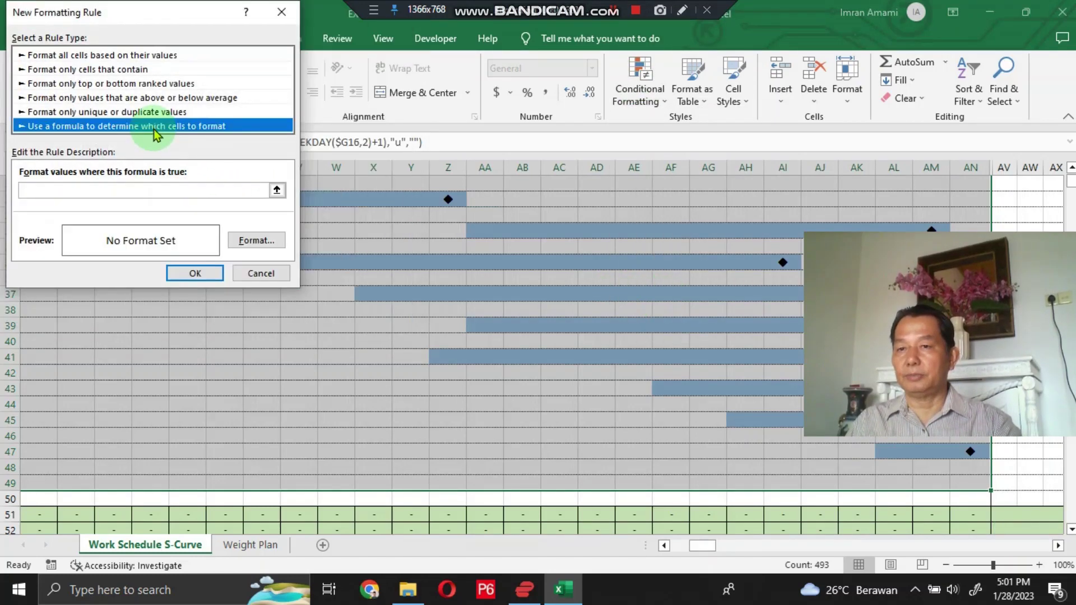
left_click(63, 191)
left_click(37, 237)
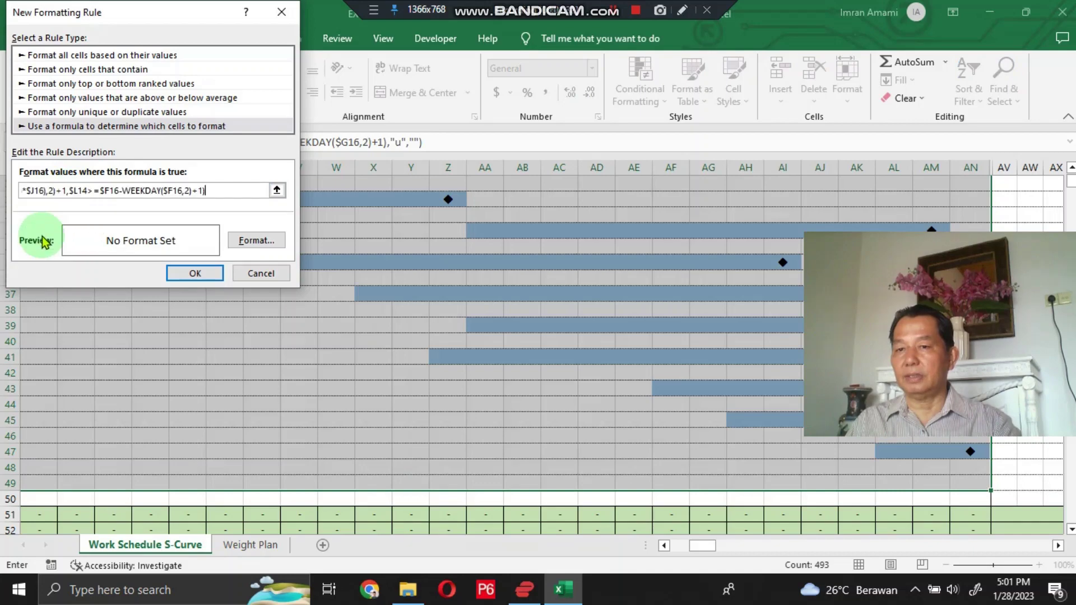
Step: Give the blocked-status rule a custom pinkish-red fill and apply it to the timeline
left_click(255, 241)
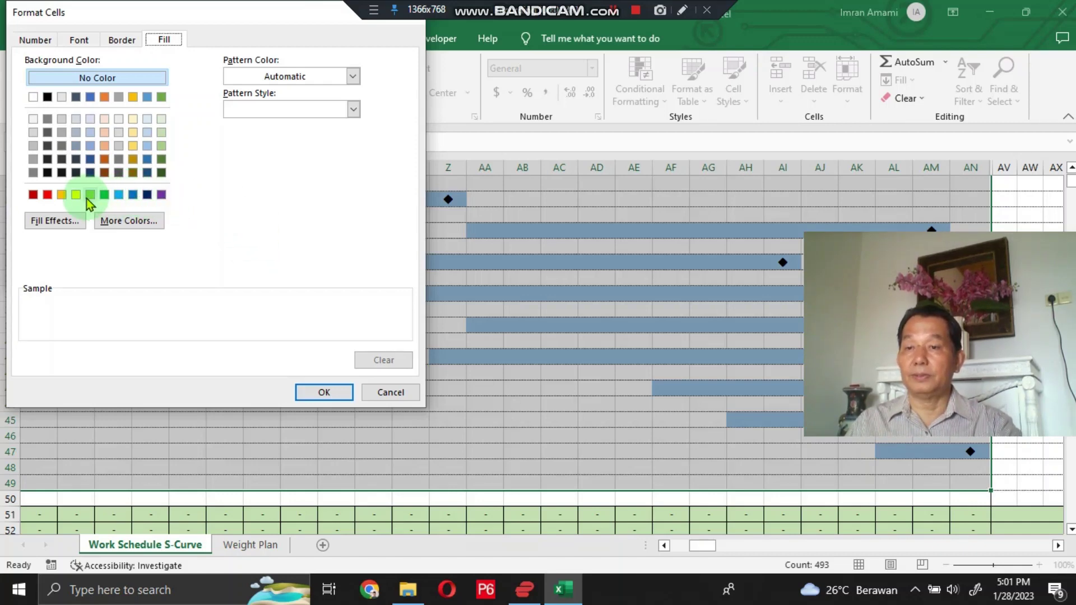
left_click(127, 220)
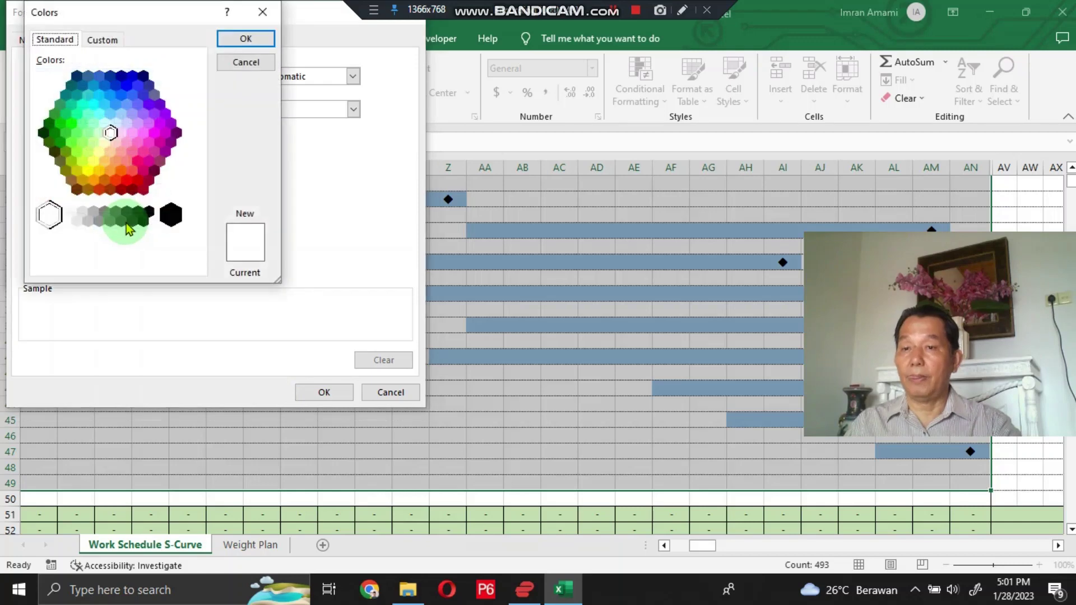
left_click(143, 170)
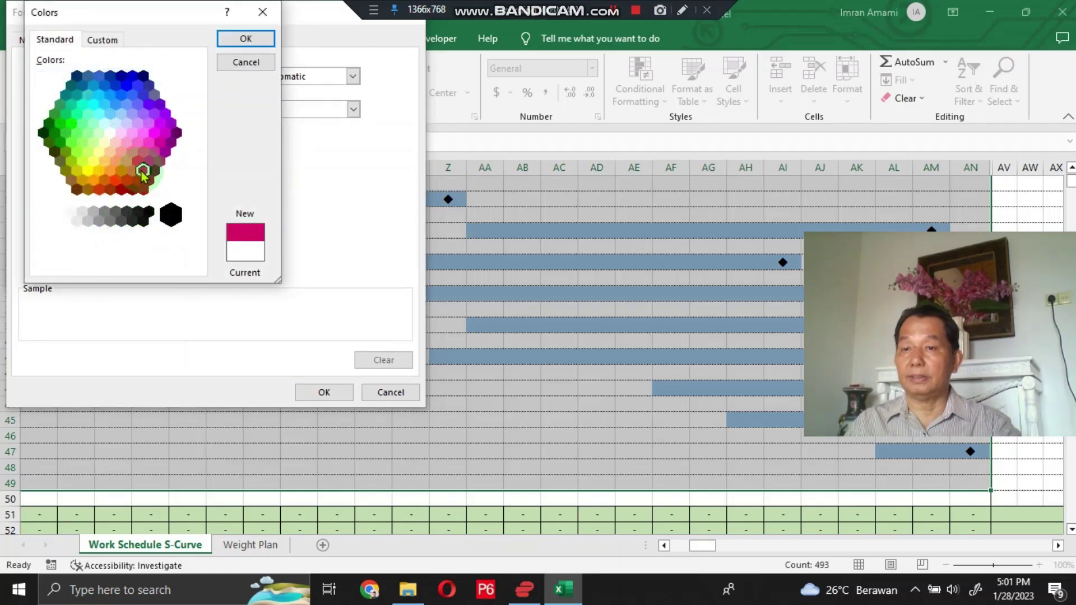
left_click(148, 162)
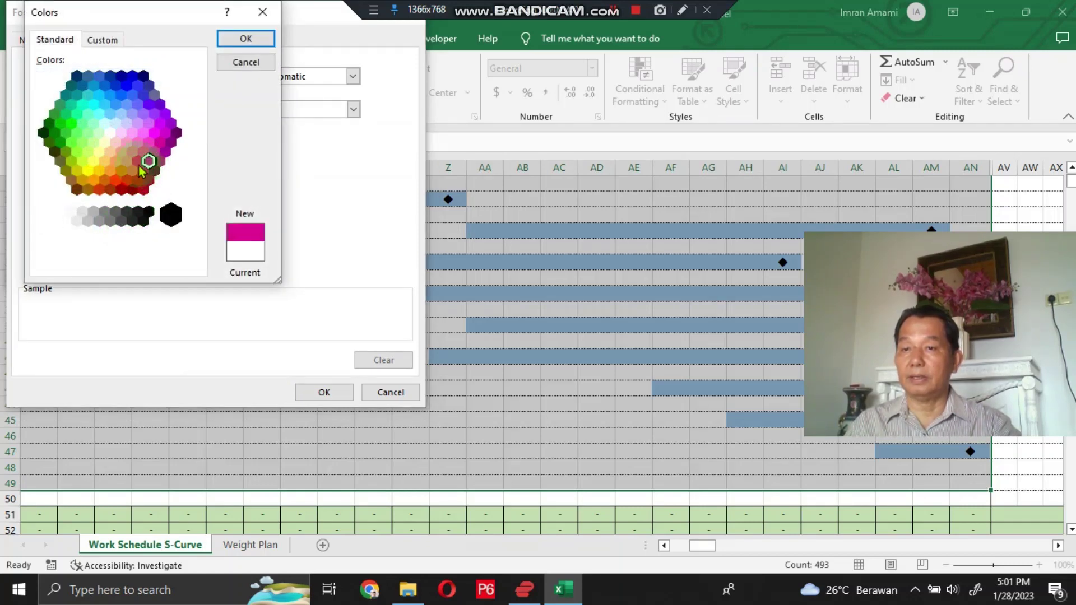
left_click(324, 393)
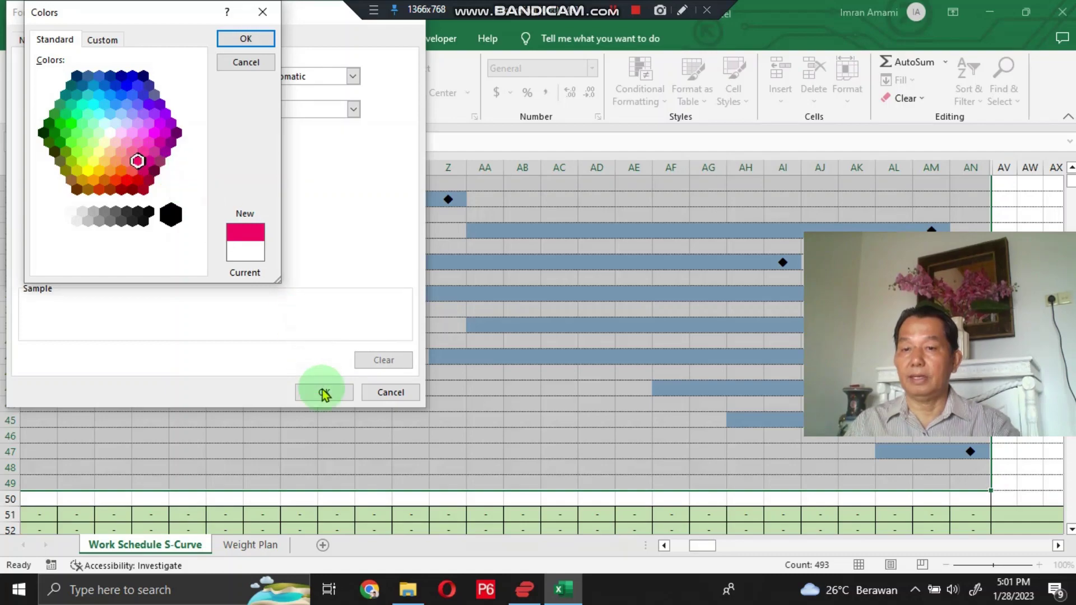
left_click(242, 39)
left_click(327, 394)
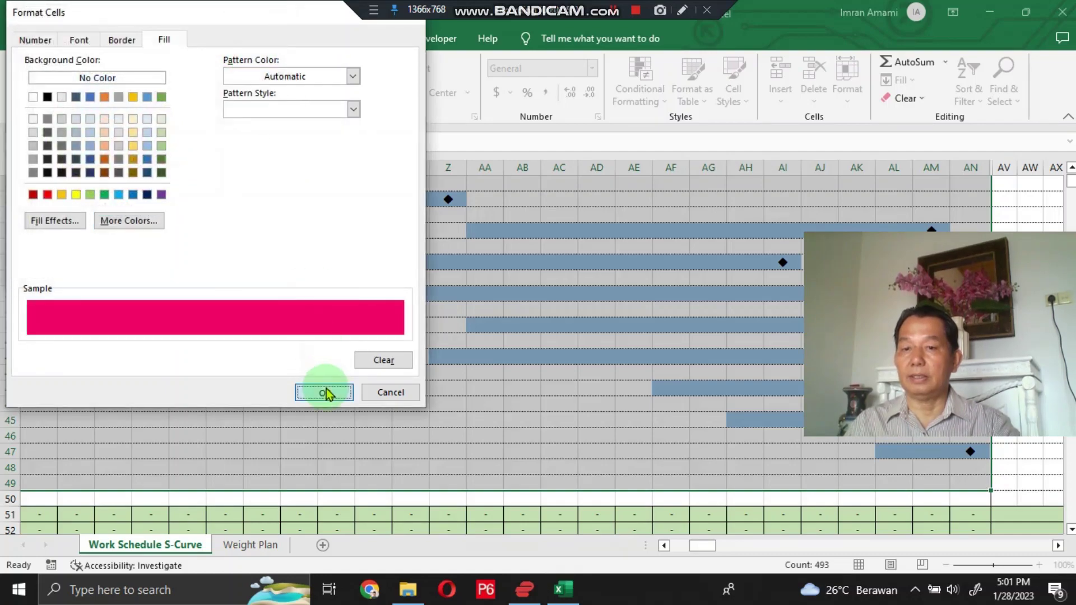
left_click(207, 271)
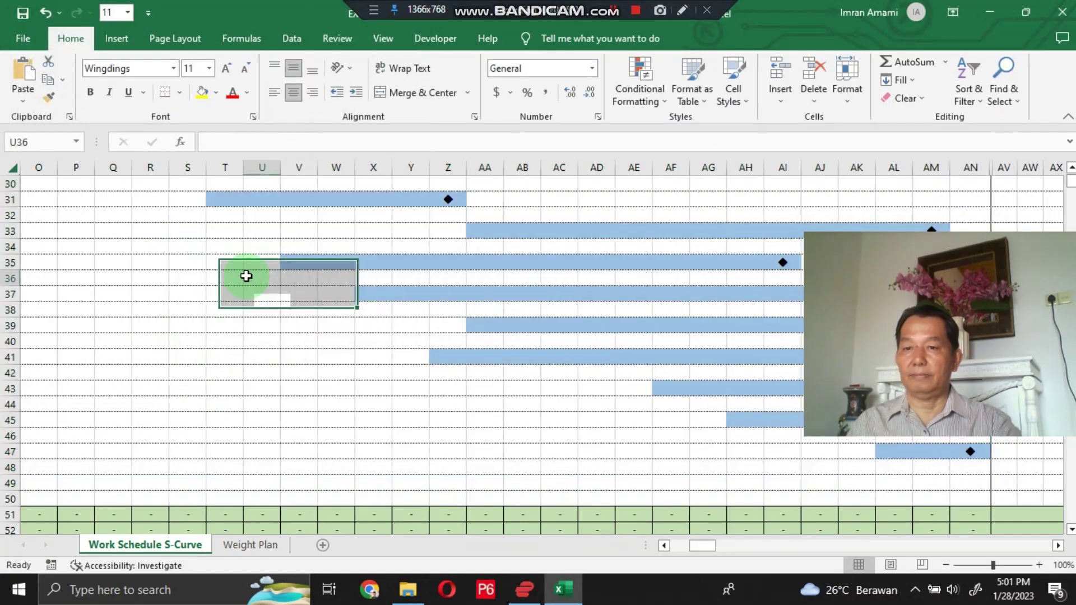
left_click(246, 276)
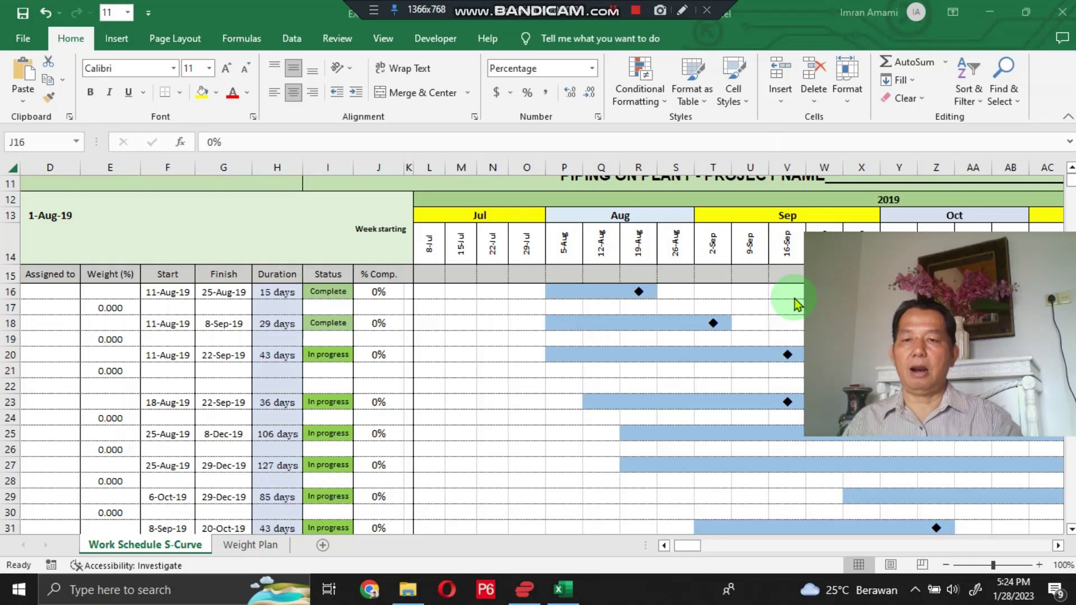
Step: Set the % Comp. value of the Contractual and Preparation task in J16 to 100%
left_click(378, 289)
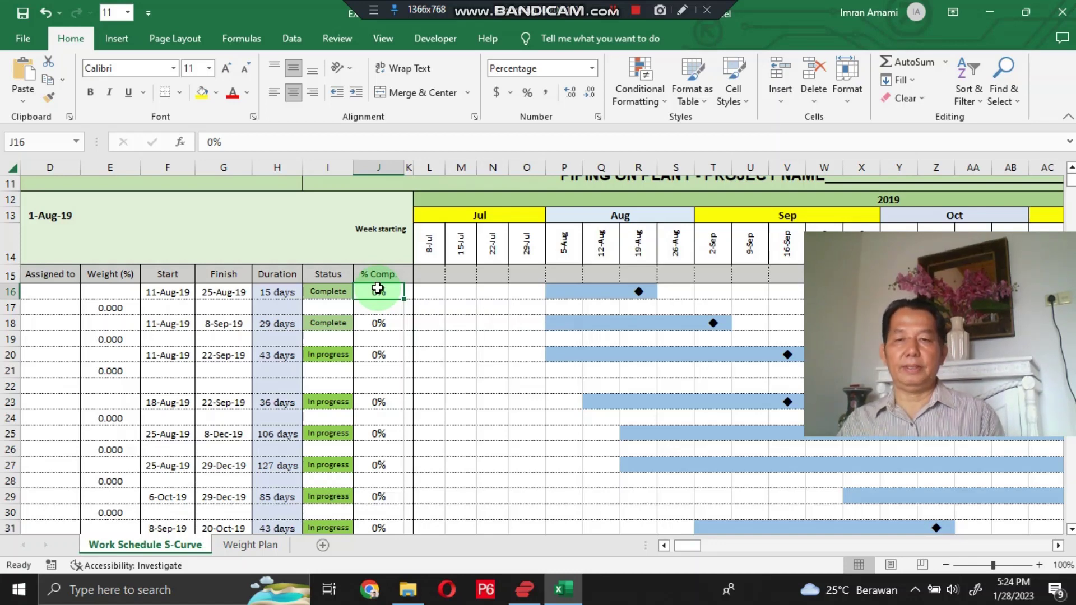
type("10")
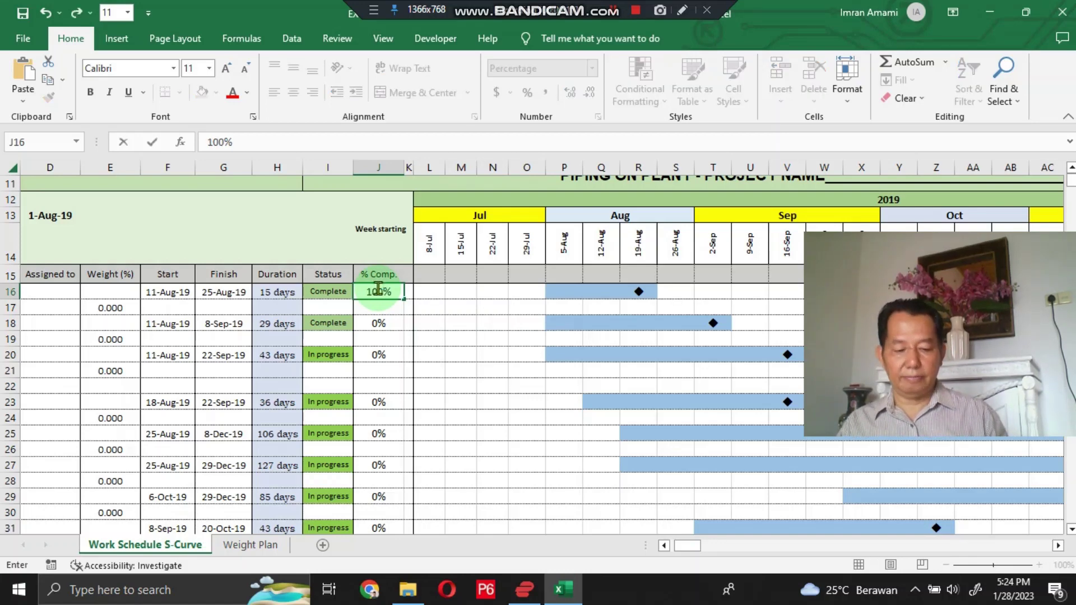
left_click(379, 288)
left_click(378, 288)
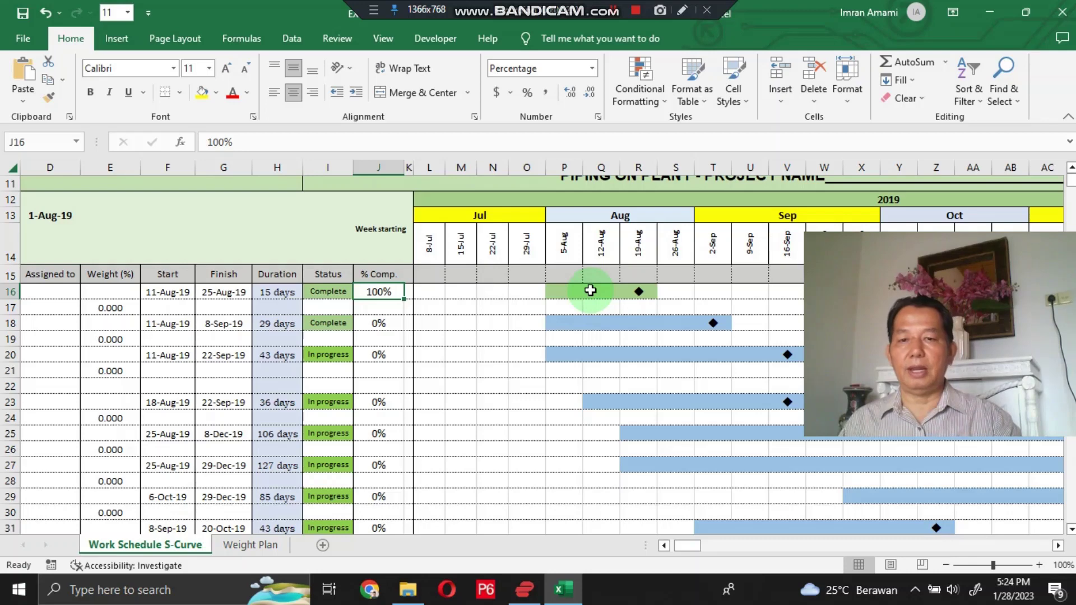
left_click(383, 323)
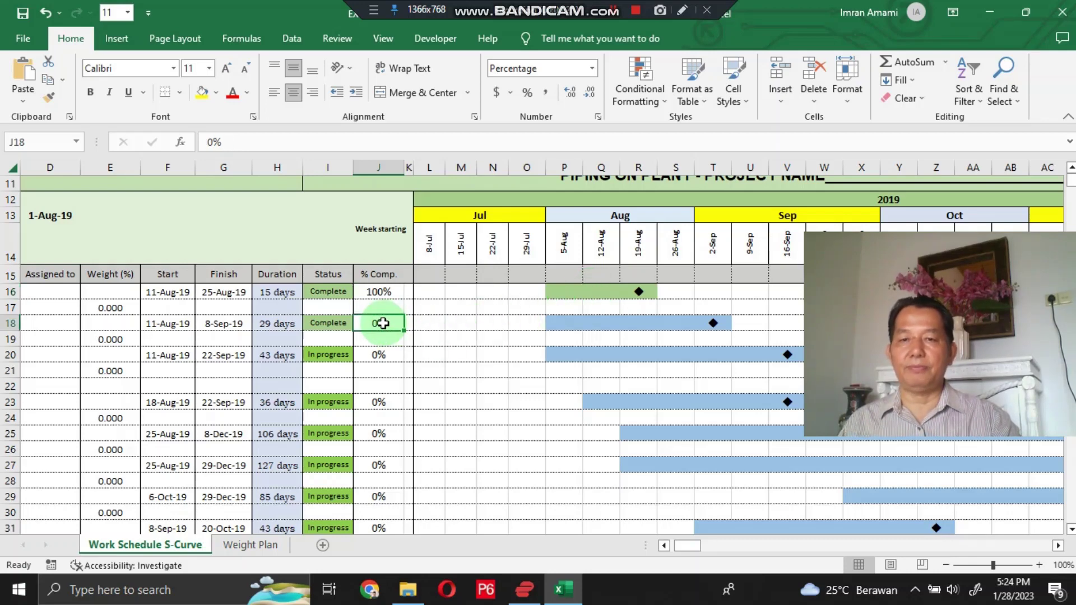
left_click(393, 289)
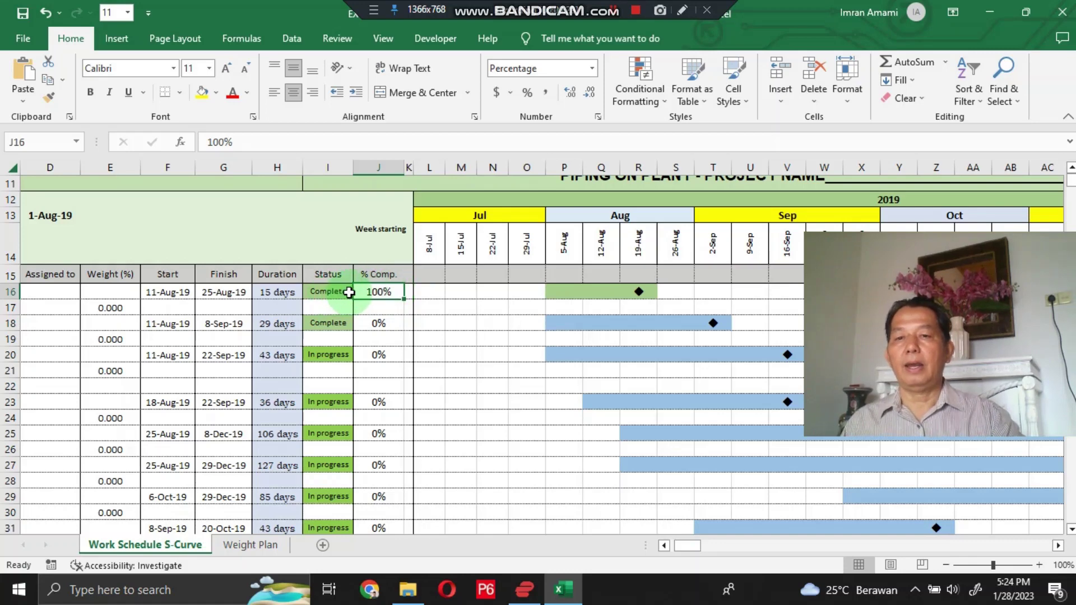
left_click(347, 290)
Step: Set the Mobilization task's completion in J18 to 50% and its status in I18 to Blocked
left_click(381, 324)
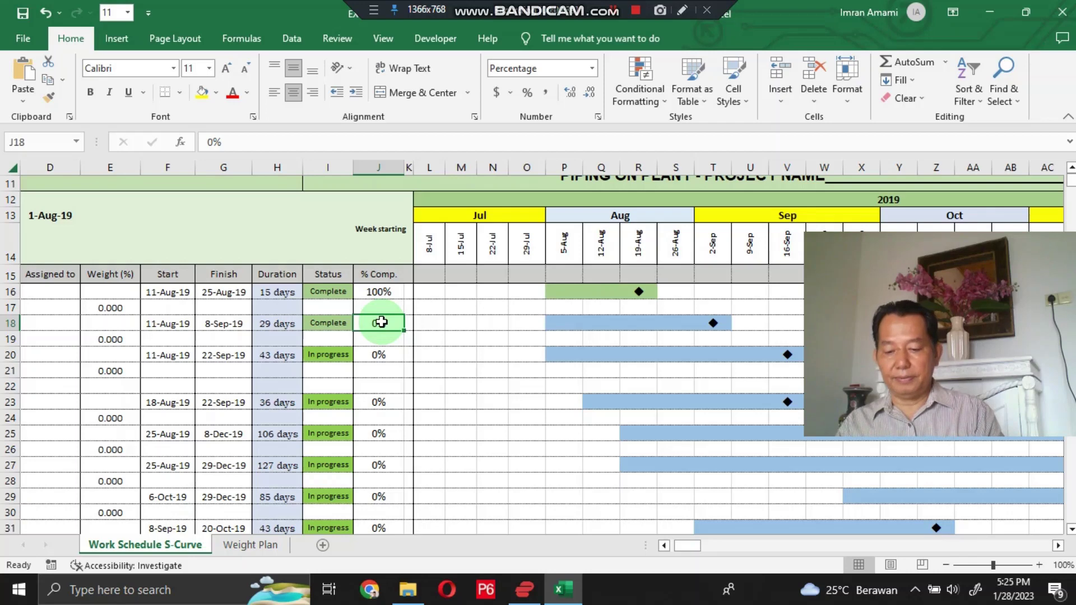
type("50")
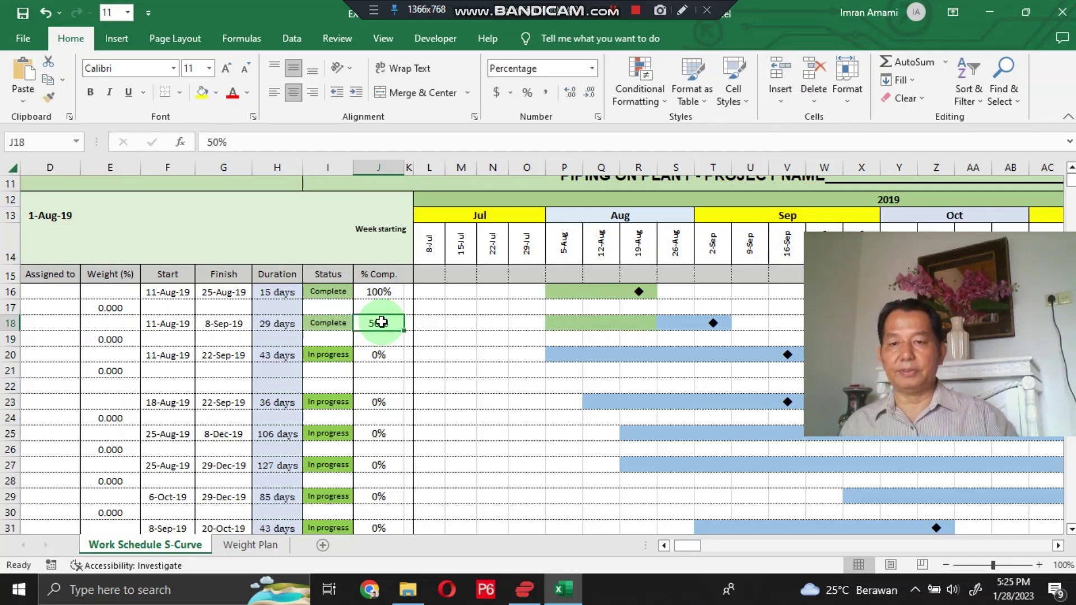
left_click(348, 325)
left_click(361, 324)
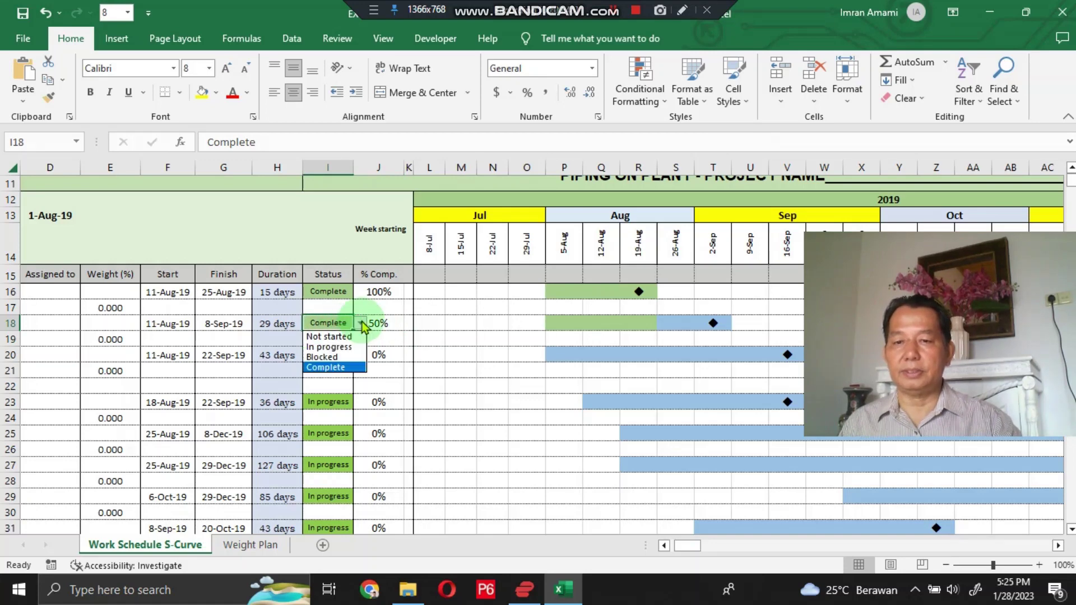
left_click(334, 357)
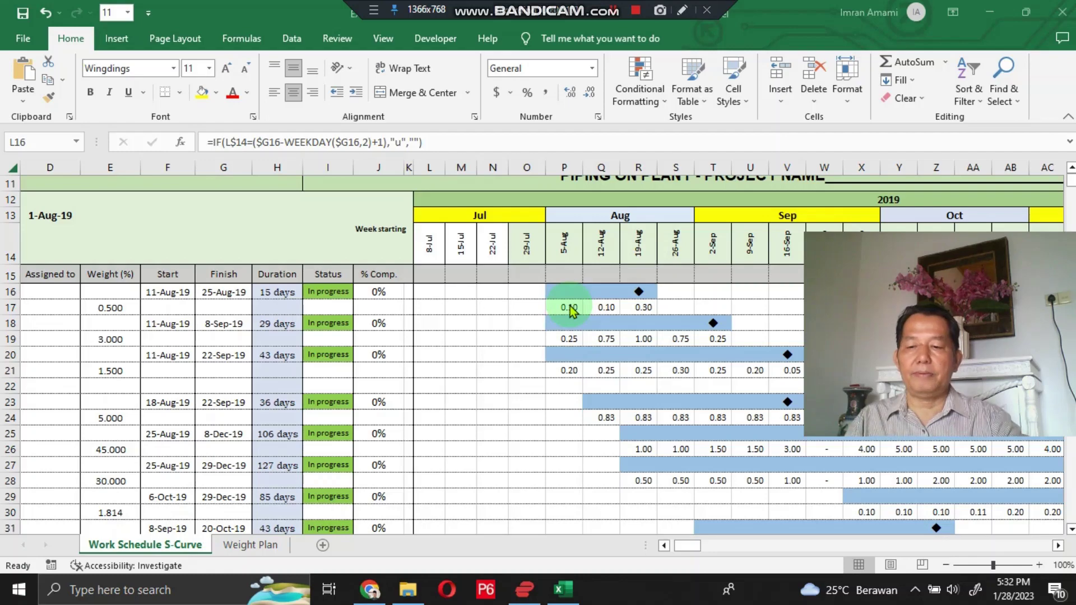
Step: Open the Weight Plan sheet to consult the planned task weights
scroll(387, 440, "down", 3)
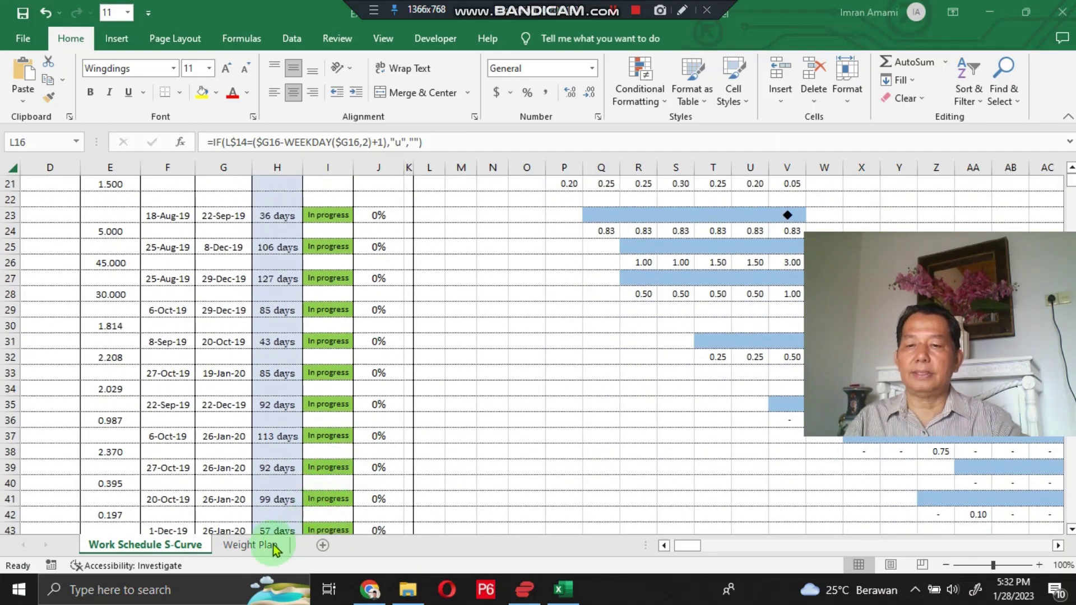
left_click(256, 554)
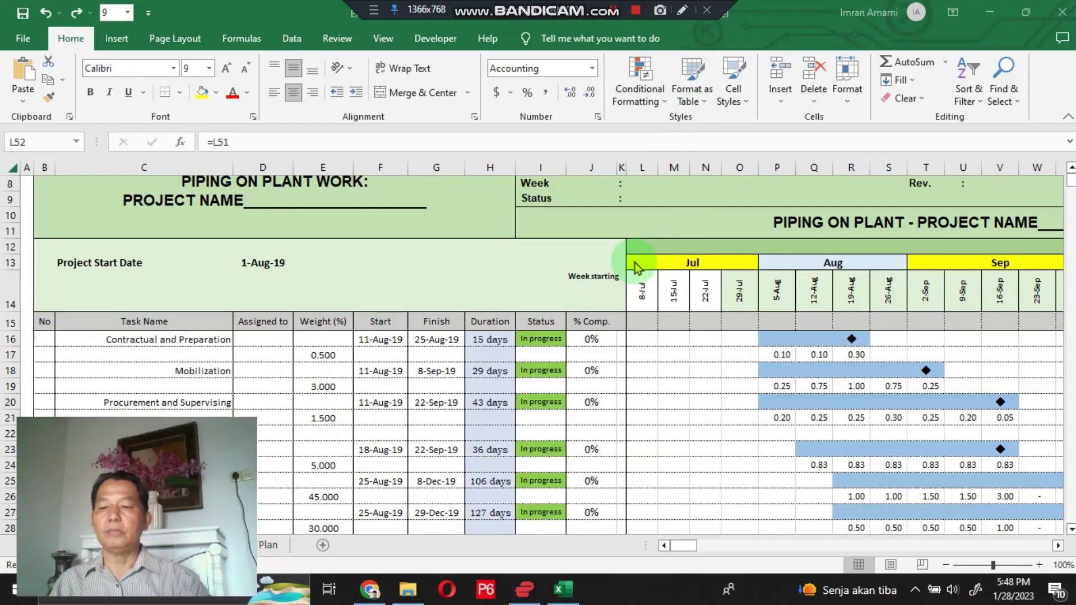
Step: Insert a 2-D line chart from the Accumulative Work Progress Plan values in L52:AN52
scroll(637, 268, "down", 10)
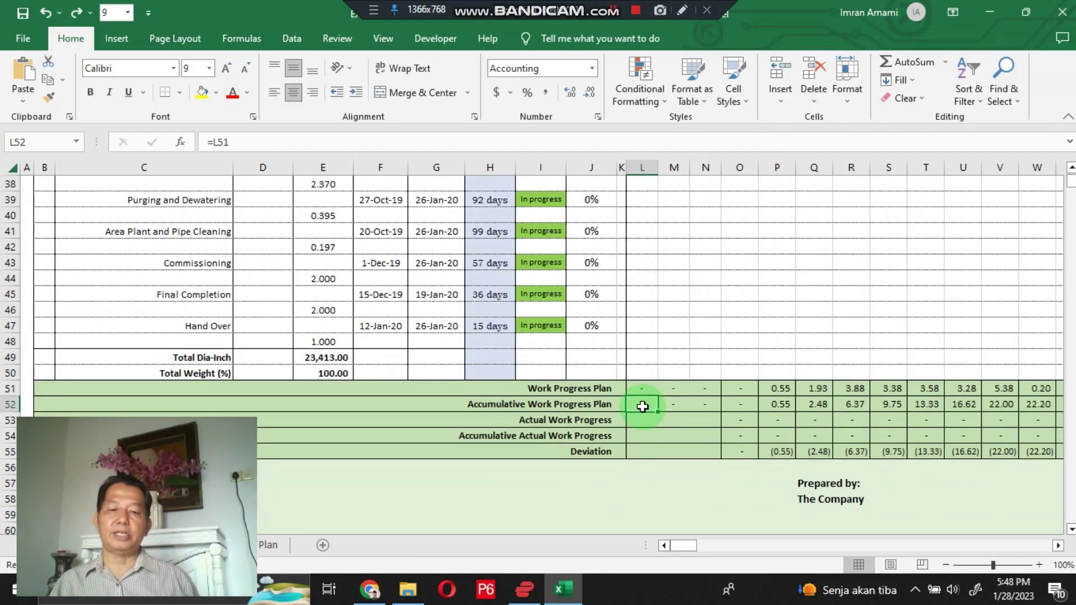
key("shift+Right")
key("shift+Right")
key("shift+Right")
key("shift+Right")
key("shift+Right")
key("shift+Right")
key("shift+Right")
key("shift+Right")
key("shift+Right")
key("shift+Right")
key("shift+Right")
key("shift+Right")
key("shift+Right")
key("shift+Right")
key("shift+Right")
key("shift+Right")
key("shift+Right")
key("shift+Right")
key("shift+Right")
key("shift+Right")
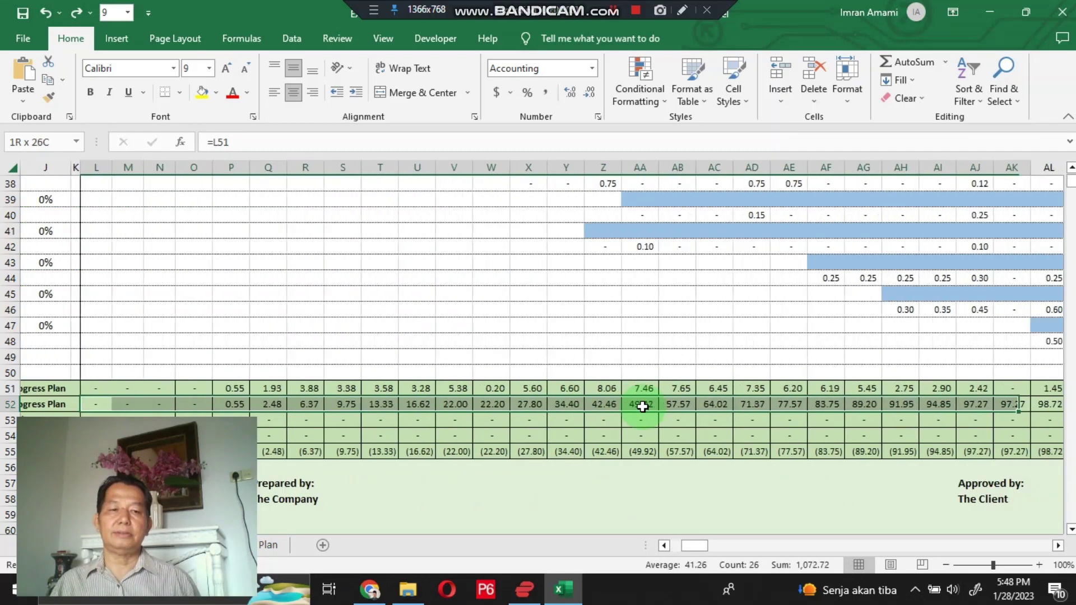
key("shift+Right")
key("shift+Right")
key("shift+Right")
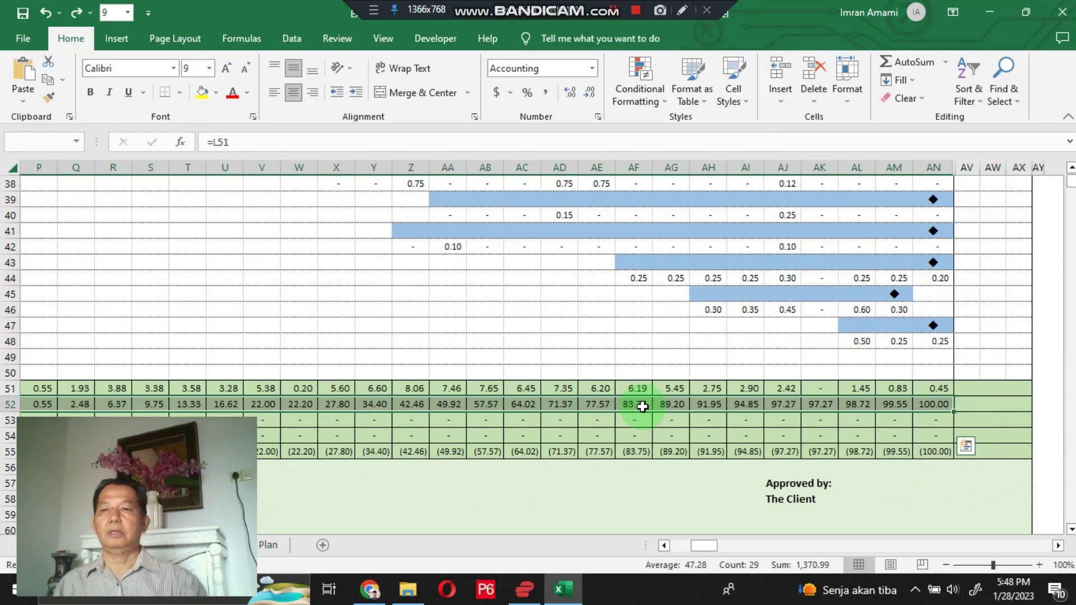
left_click(116, 39)
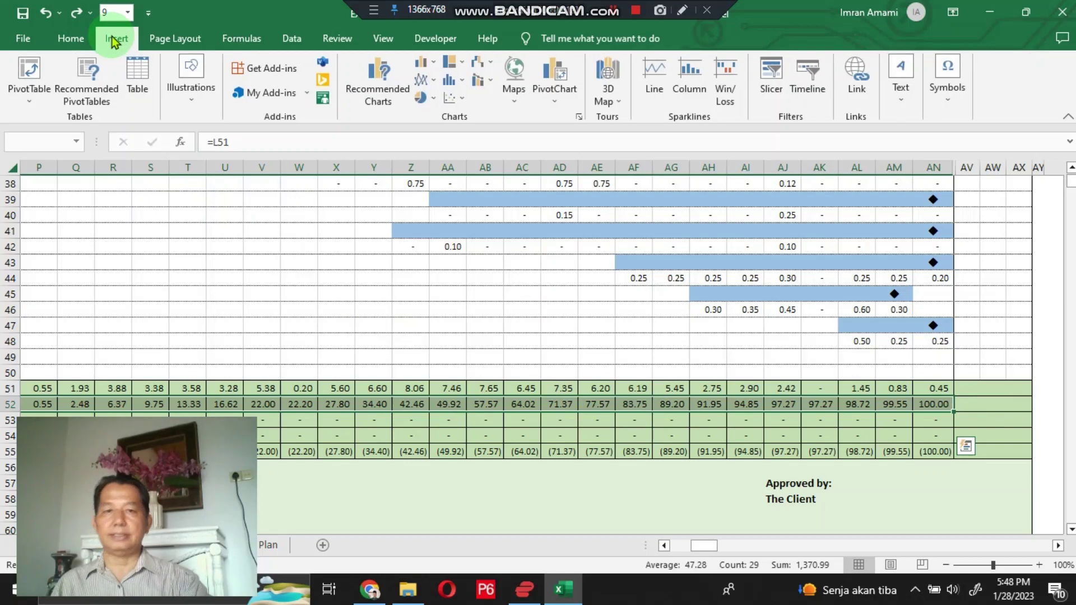
left_click(433, 80)
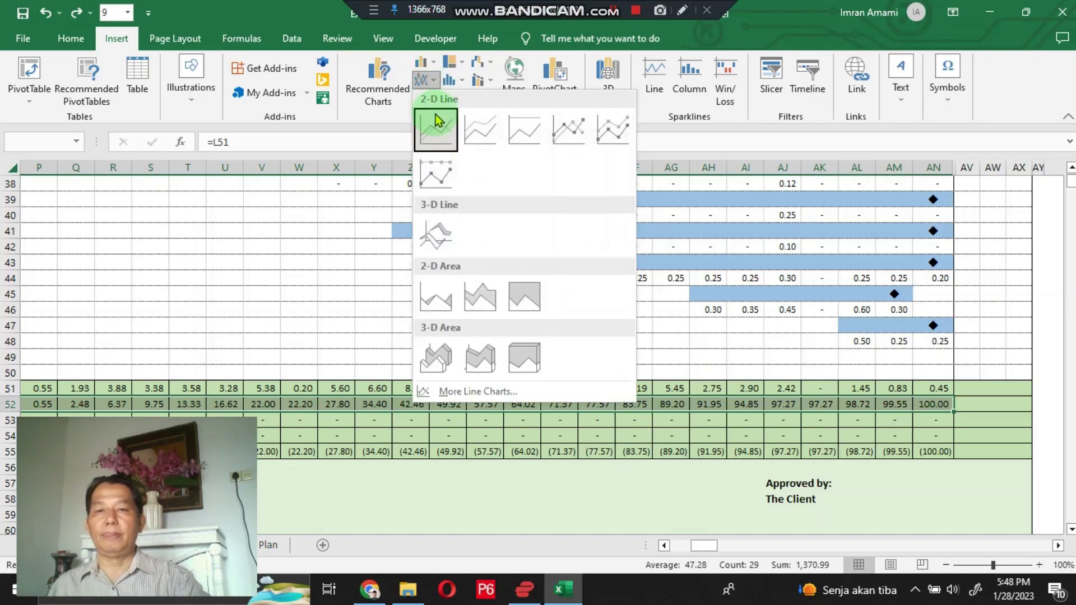
left_click(437, 126)
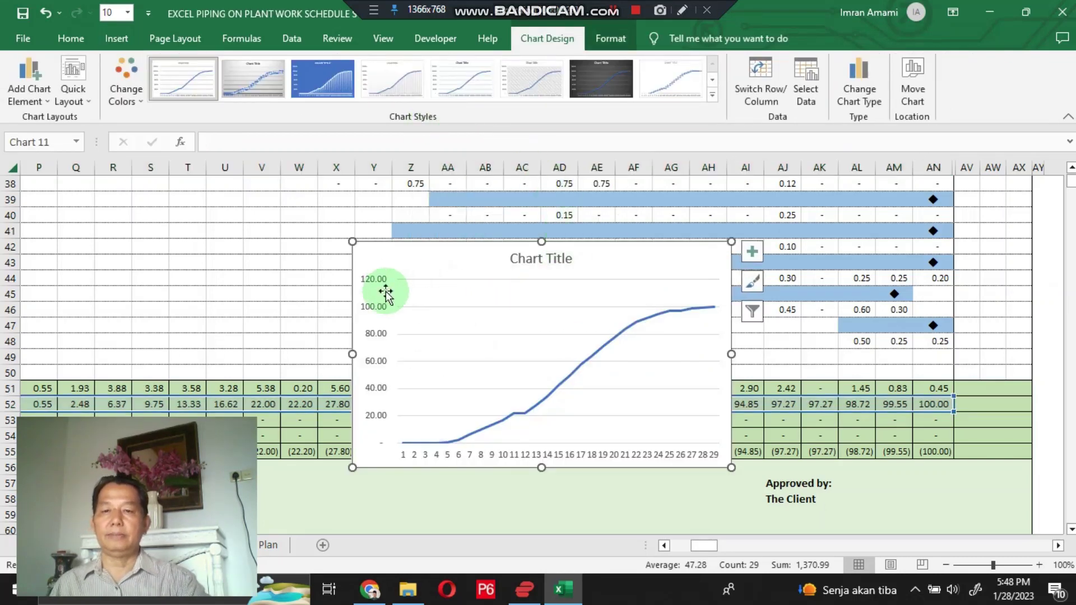
Step: Set the maximum bound of the chart's vertical axis to 100
left_click(380, 309)
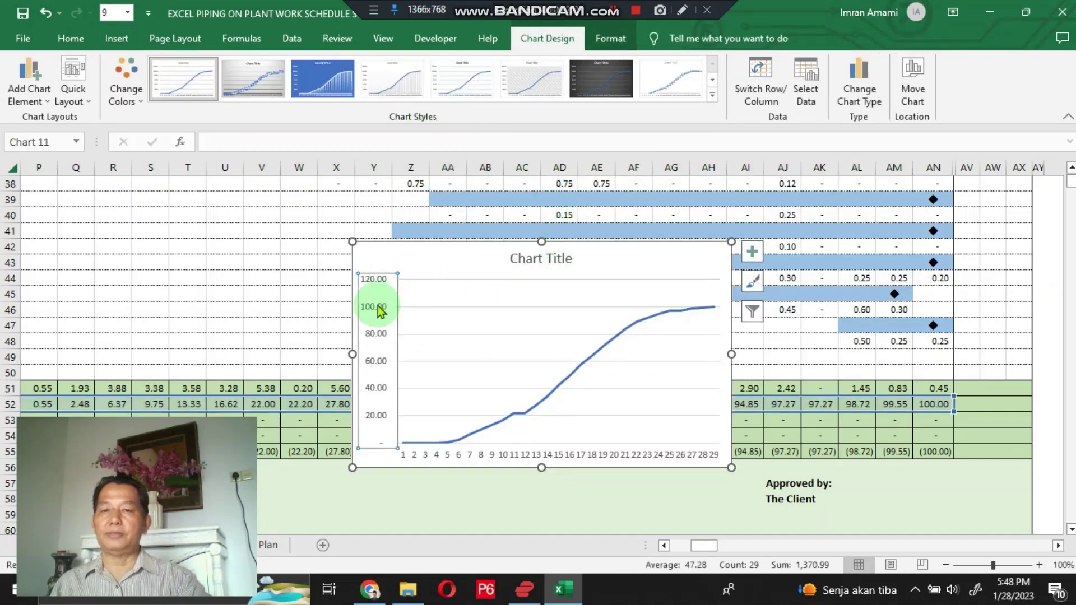
right_click(379, 310)
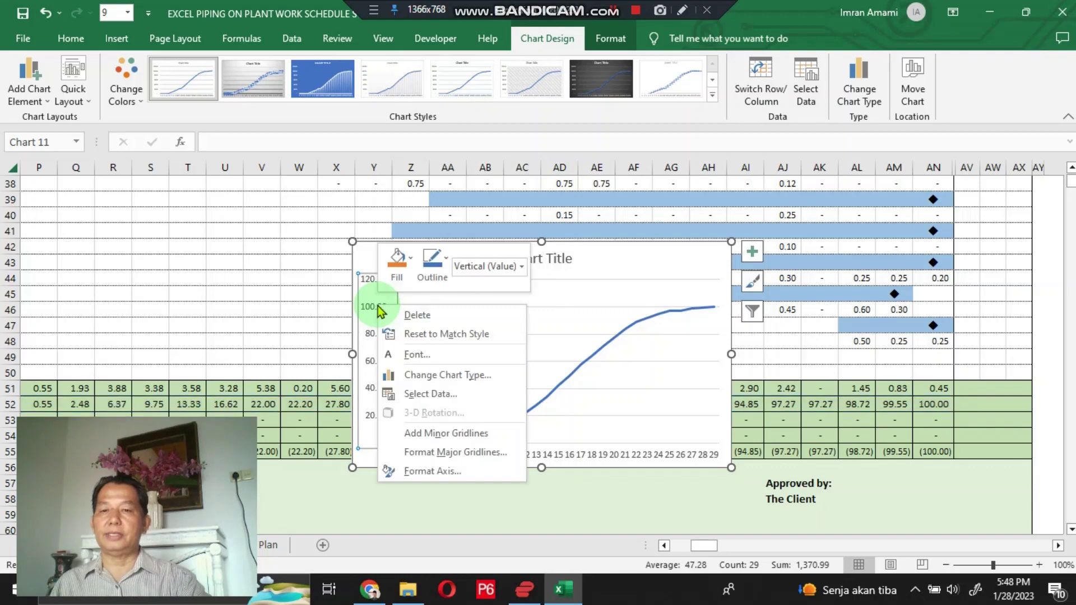
left_click(407, 472)
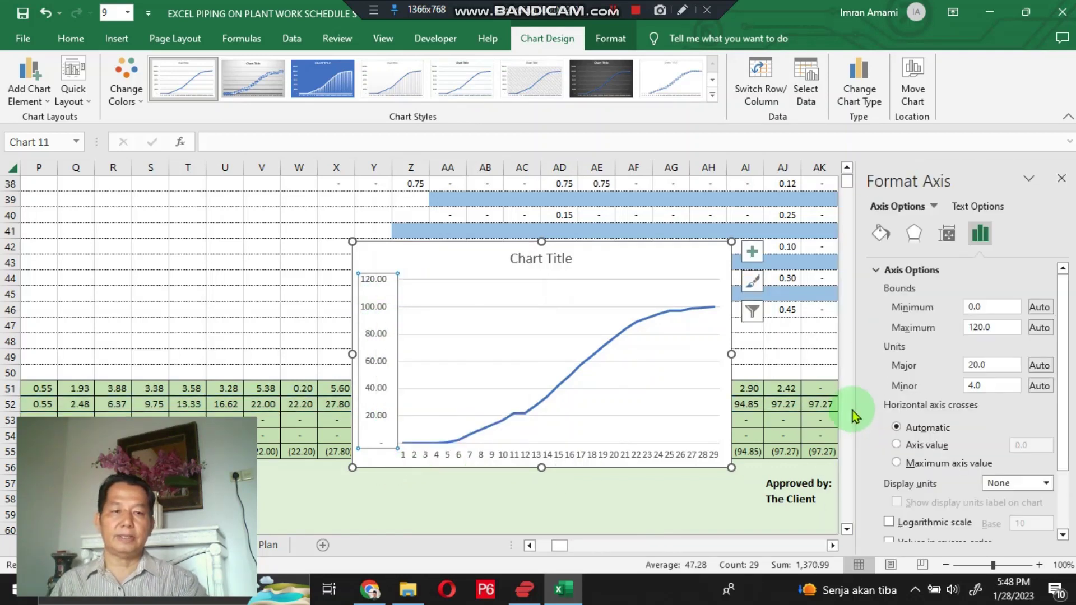
left_click(983, 327)
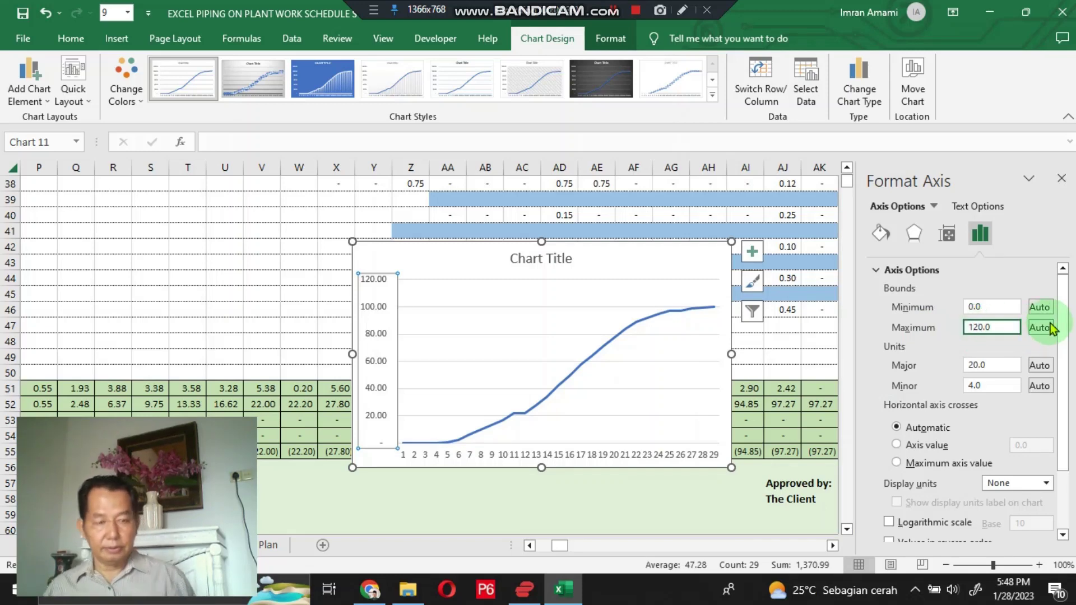
key("BackSpace")
type("0")
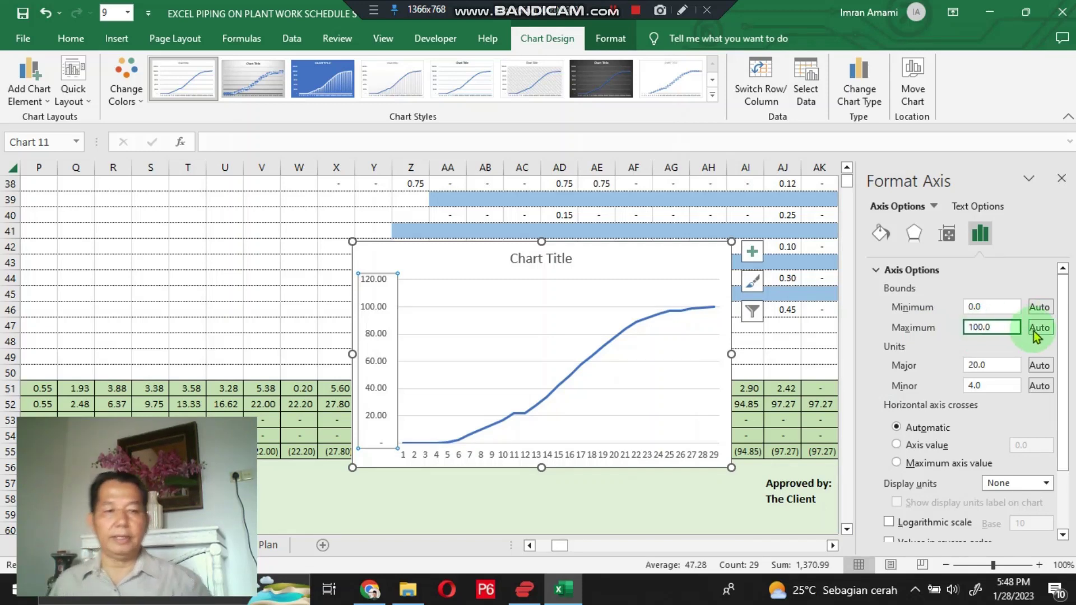
Step: Set the label position of the chart's vertical axis to High
scroll(997, 347, "down", 2)
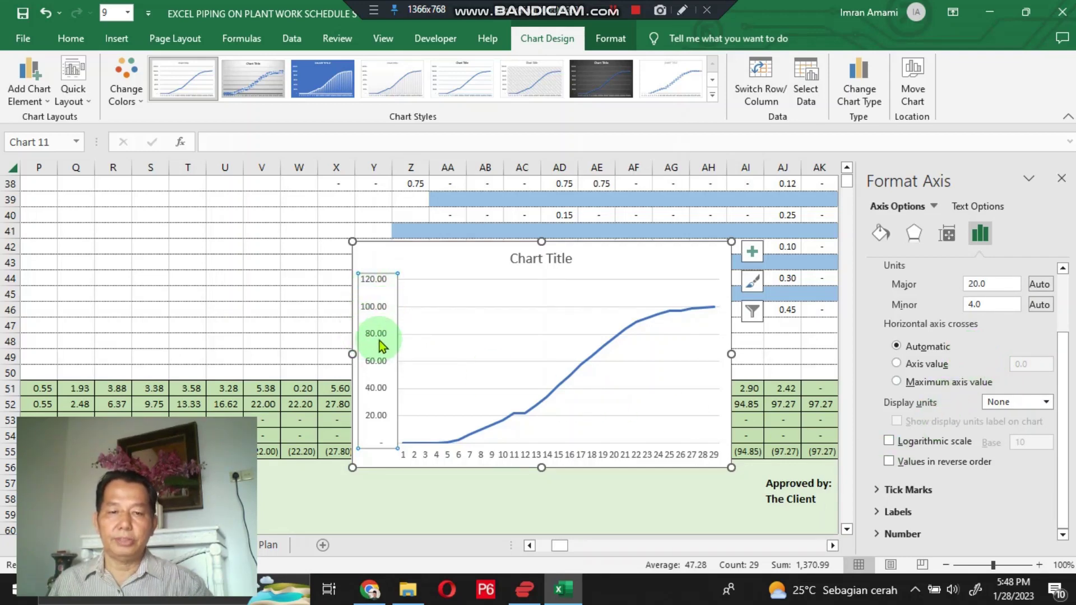
left_click(900, 511)
left_click(984, 506)
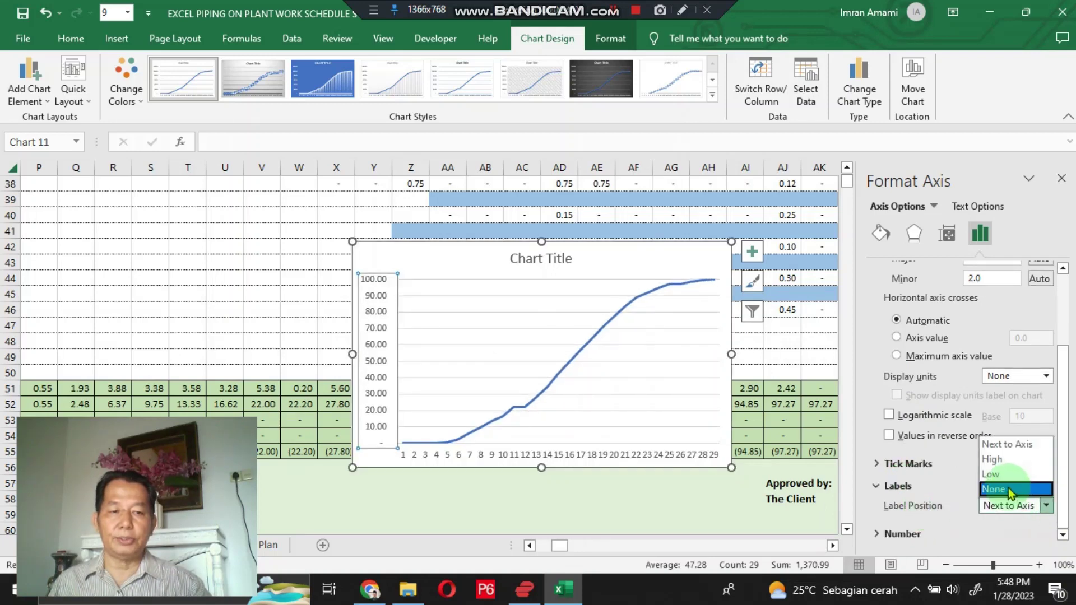
left_click(1001, 461)
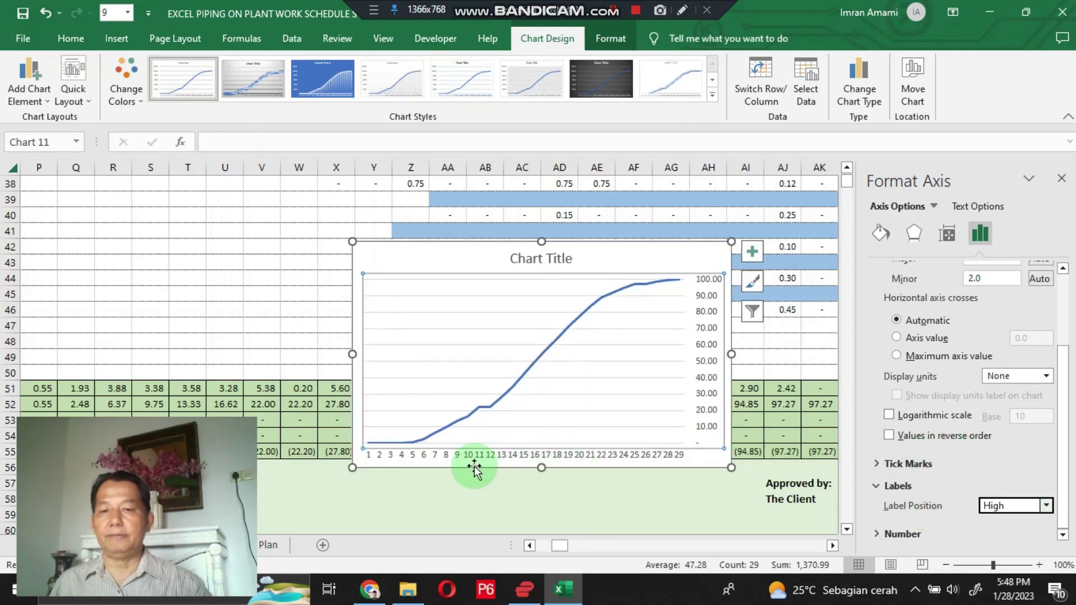
Step: Delete the horizontal axis and the title from the progress chart
left_click(450, 457)
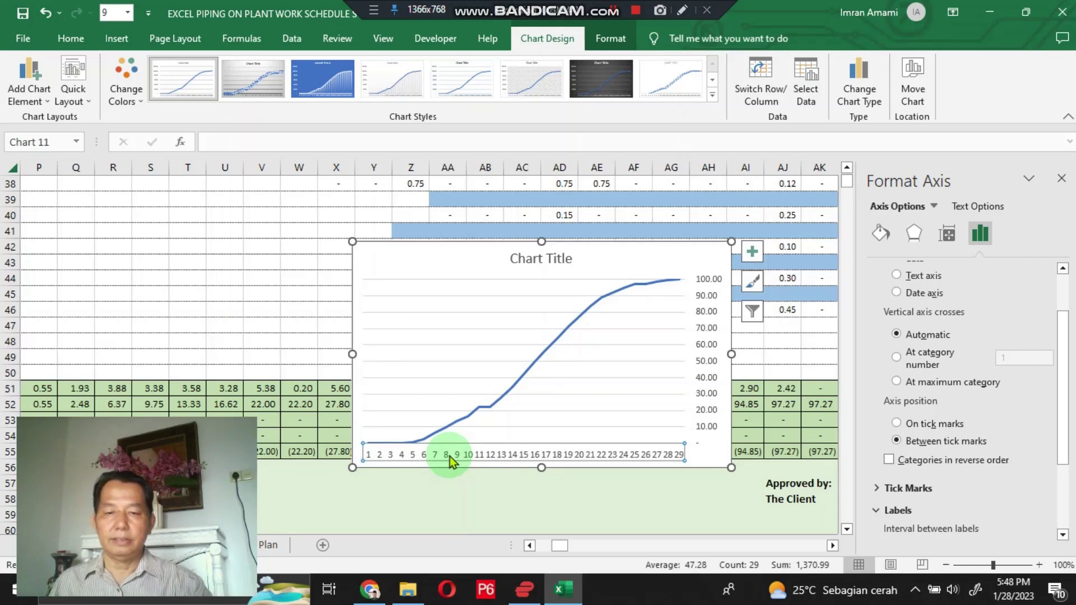
right_click(450, 456)
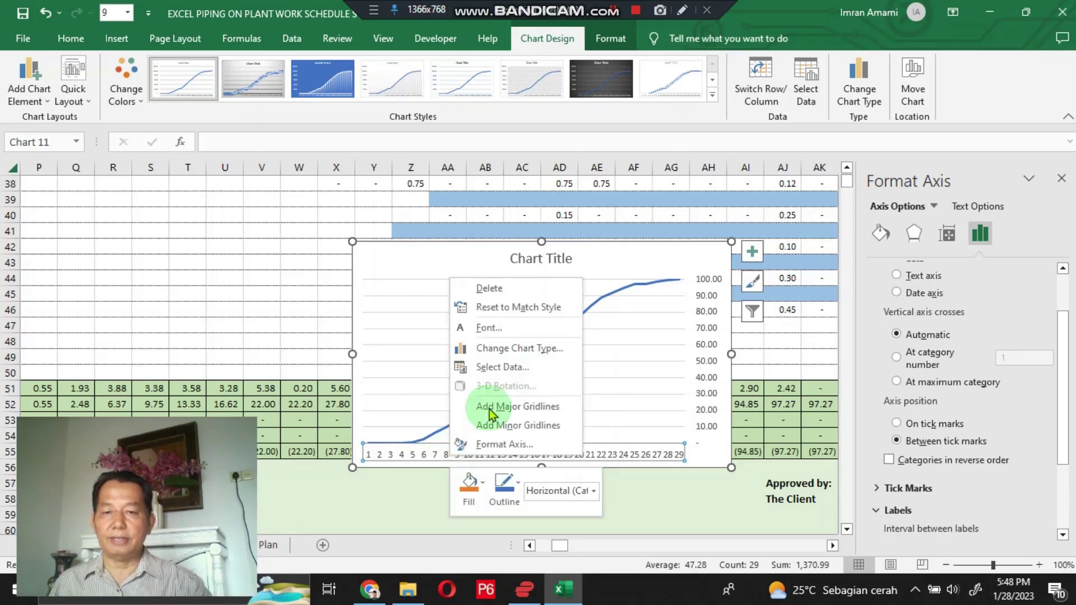
left_click(512, 291)
left_click(538, 259)
right_click(536, 259)
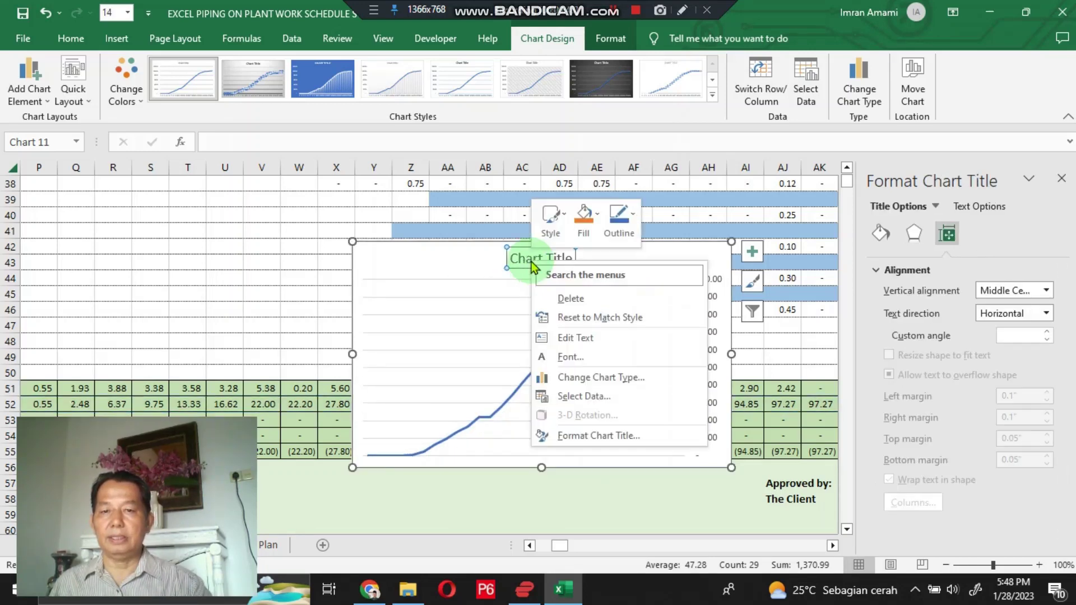
left_click(567, 295)
Step: Set the chart area to No fill with a No line border
left_click(432, 292)
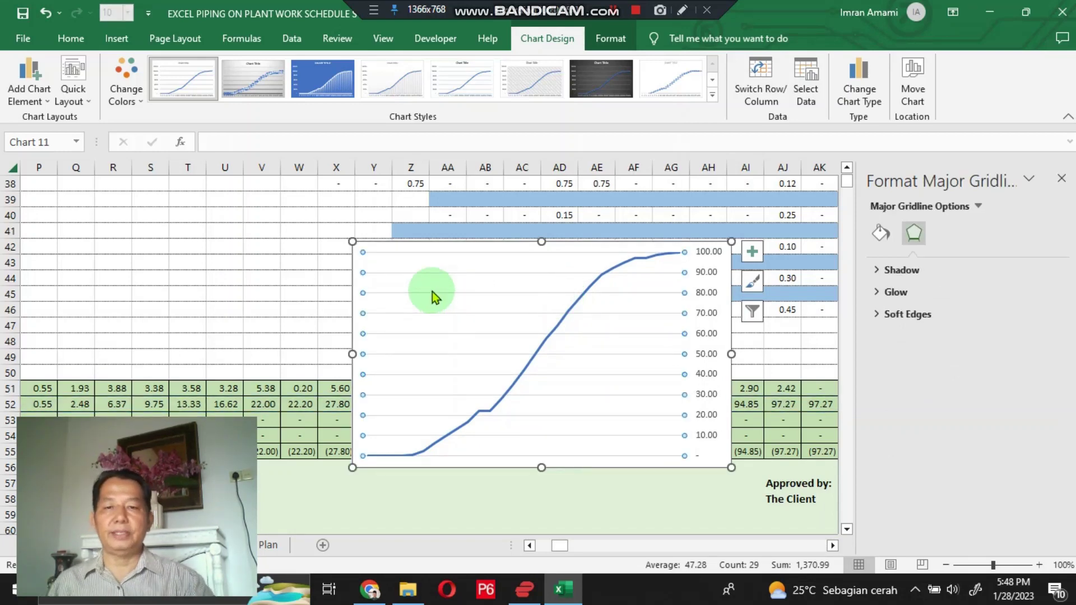
left_click(444, 247)
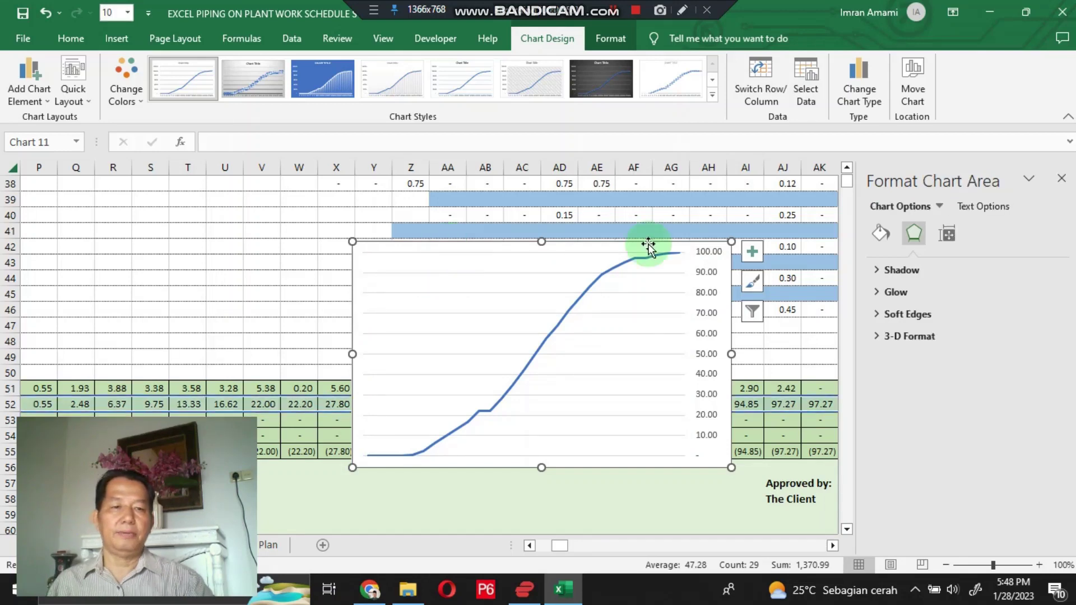
left_click(881, 234)
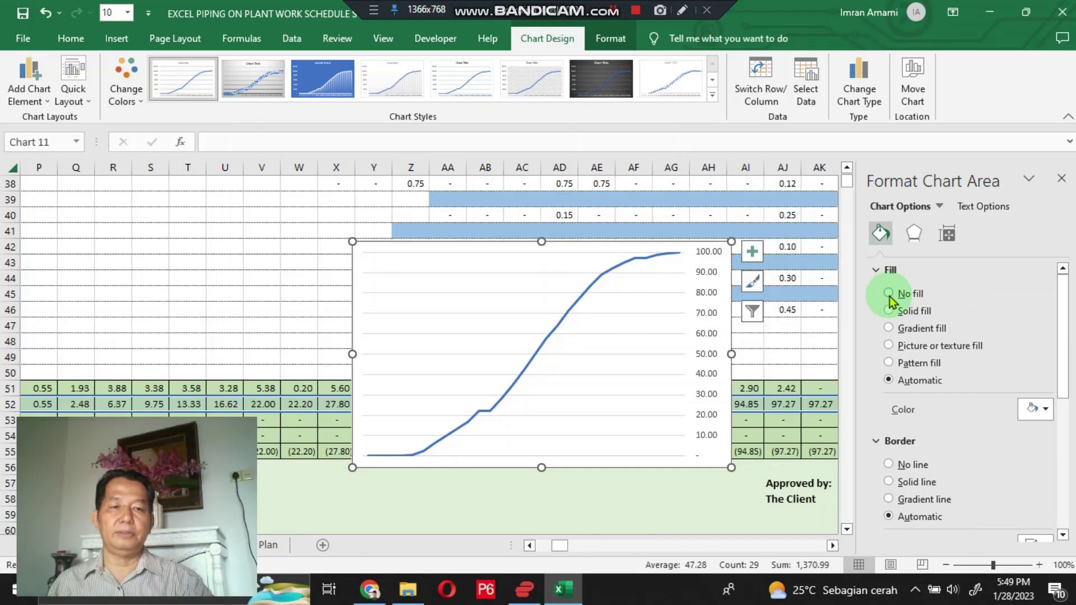
left_click(890, 296)
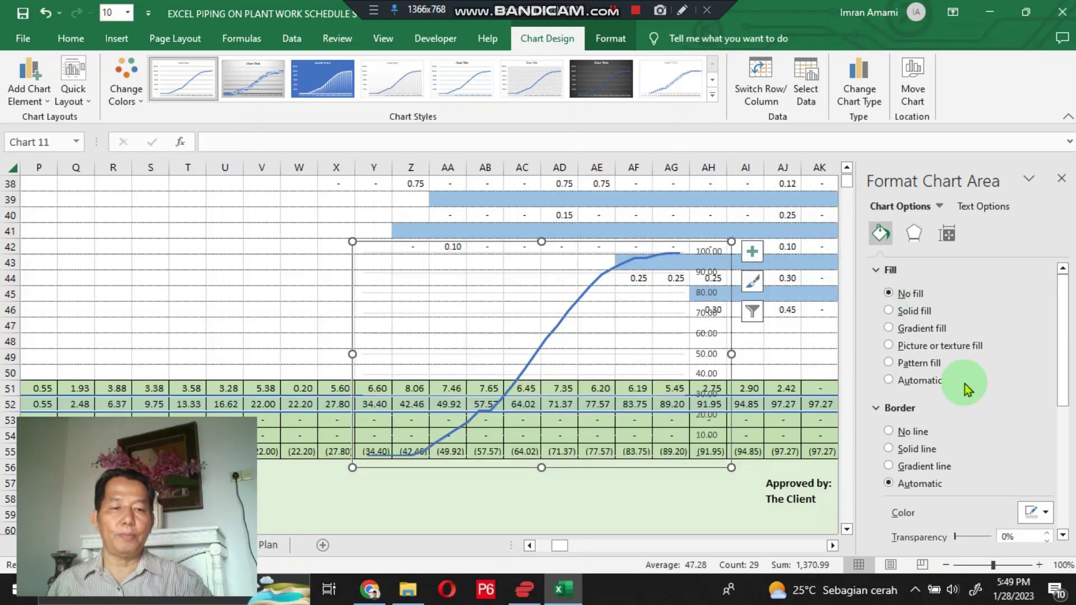
left_click(890, 432)
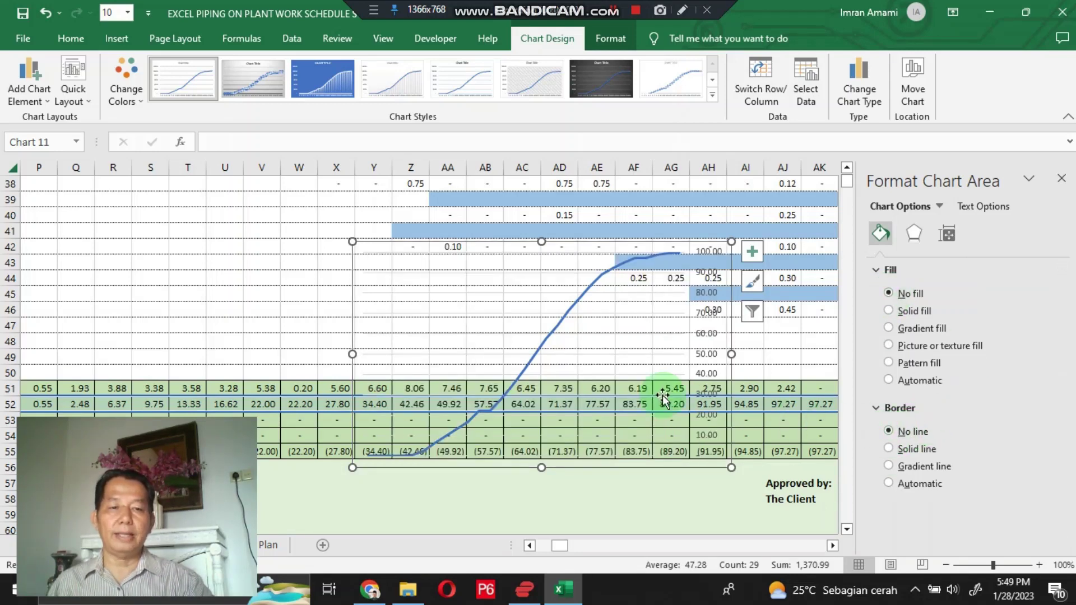
Step: Give the plot area No fill and a No line border
left_click(468, 340)
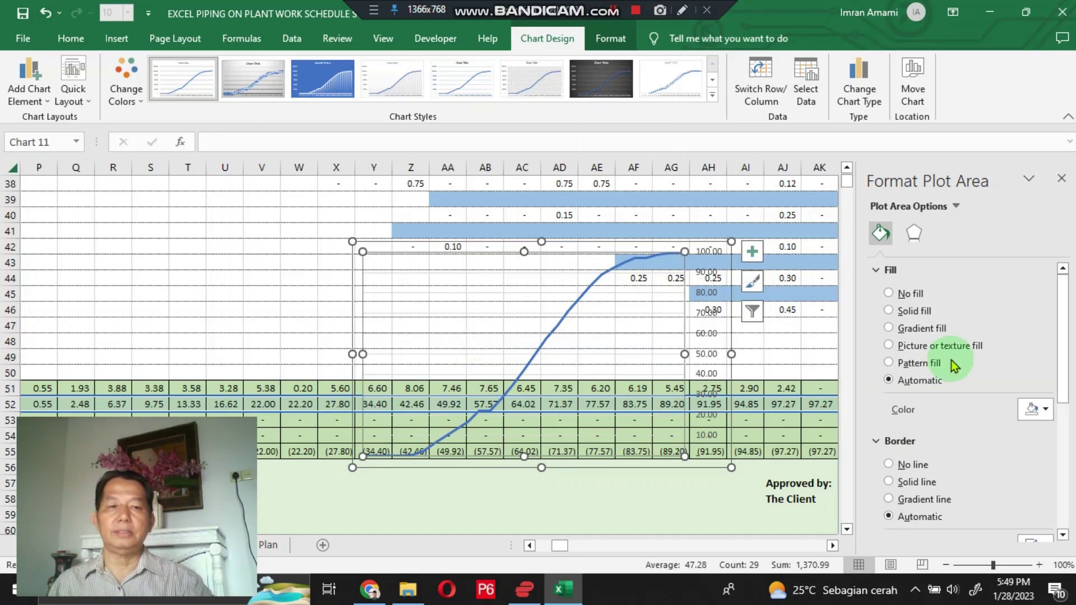
left_click(890, 294)
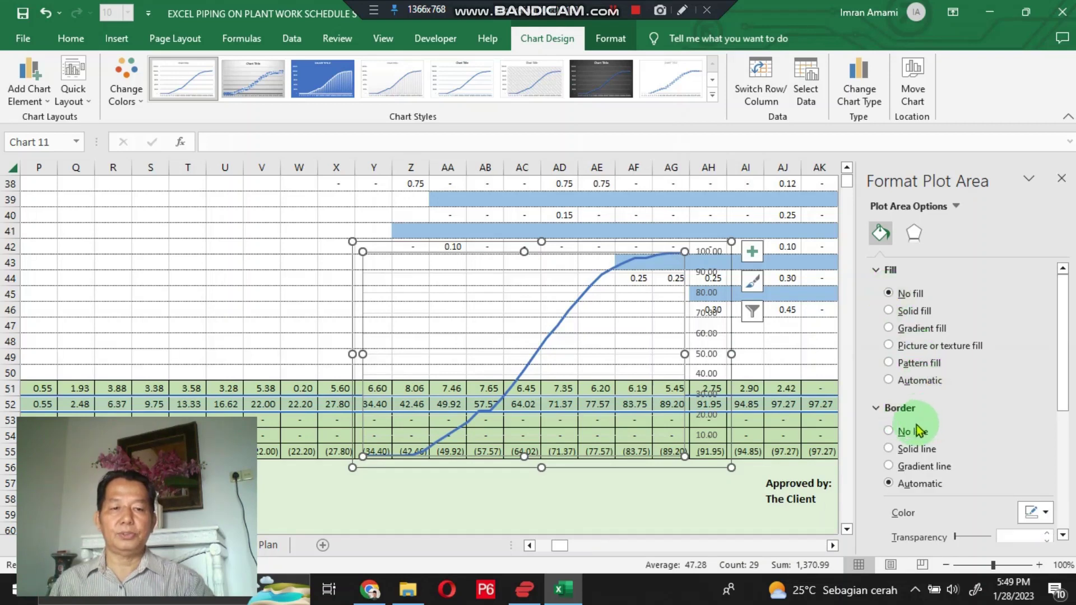
left_click(890, 431)
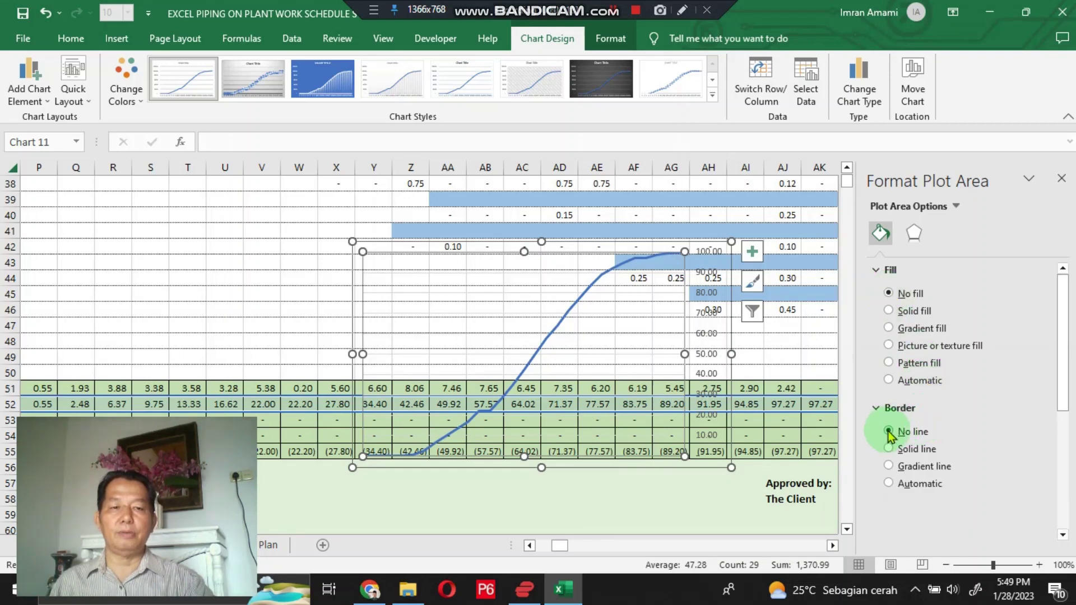
Step: Move the transparent S-curve chart up and left over the Gantt timeline, with its upper left corner near R28
left_click(277, 265)
left_click(428, 290)
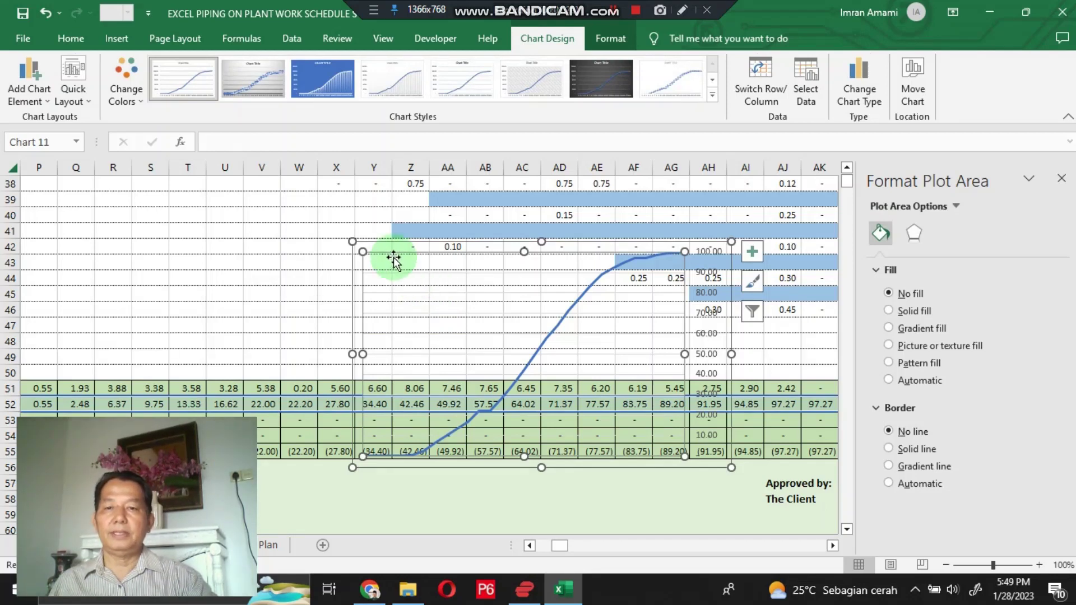
left_click_drag(392, 240, 154, 168)
scroll(493, 314, "up", 3)
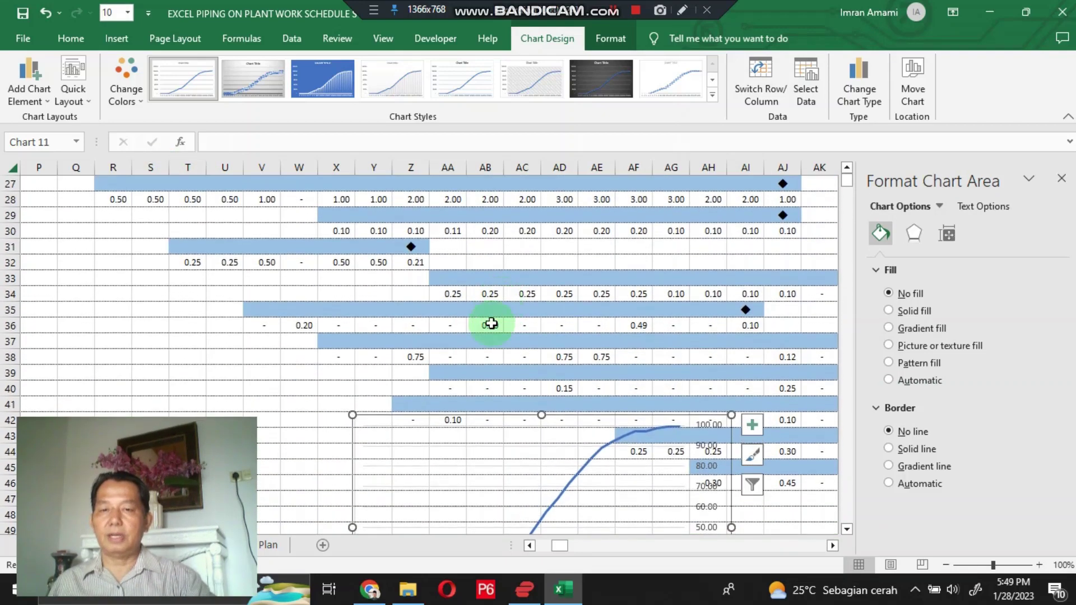
left_click_drag(372, 413, 147, 213)
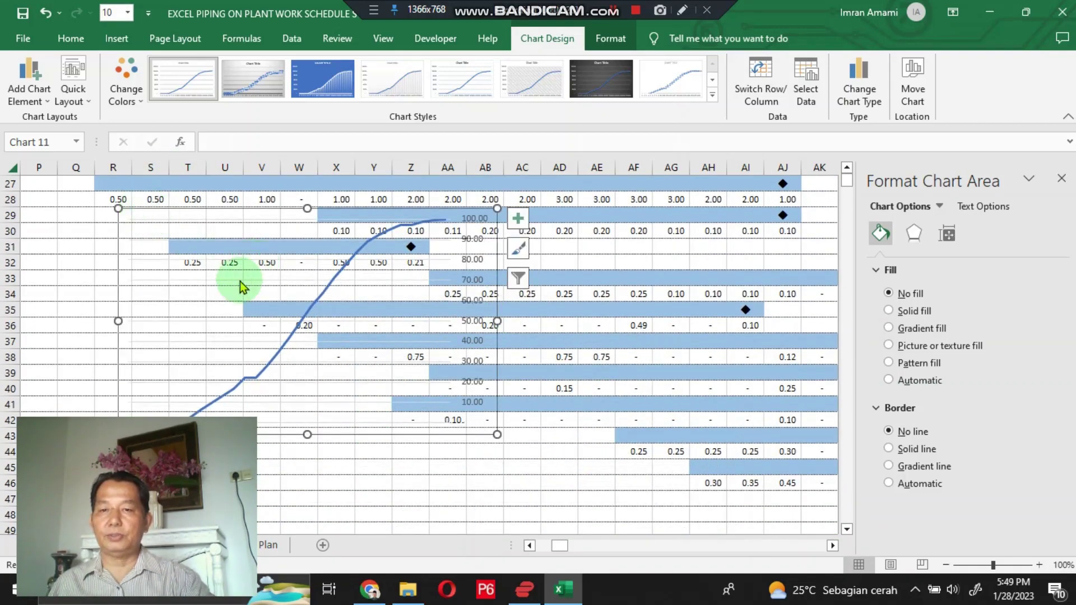
Step: Widen the S-curve chart on both sides across the Gantt timeline and extend its top edge up to row 15
scroll(208, 269, "up", 3)
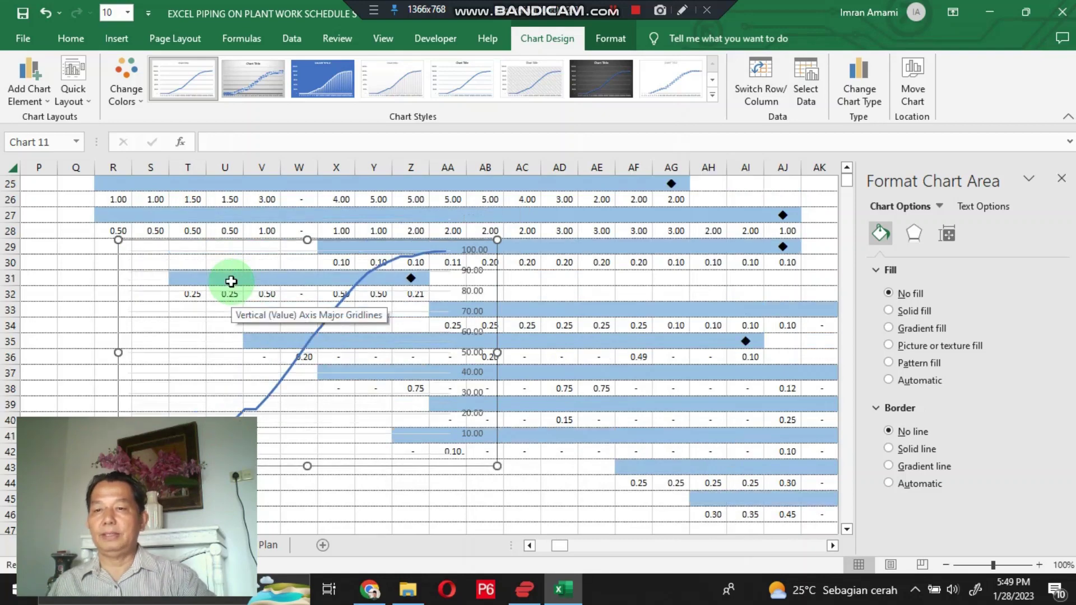
scroll(186, 316, "down", 3)
scroll(270, 298, "up", 3)
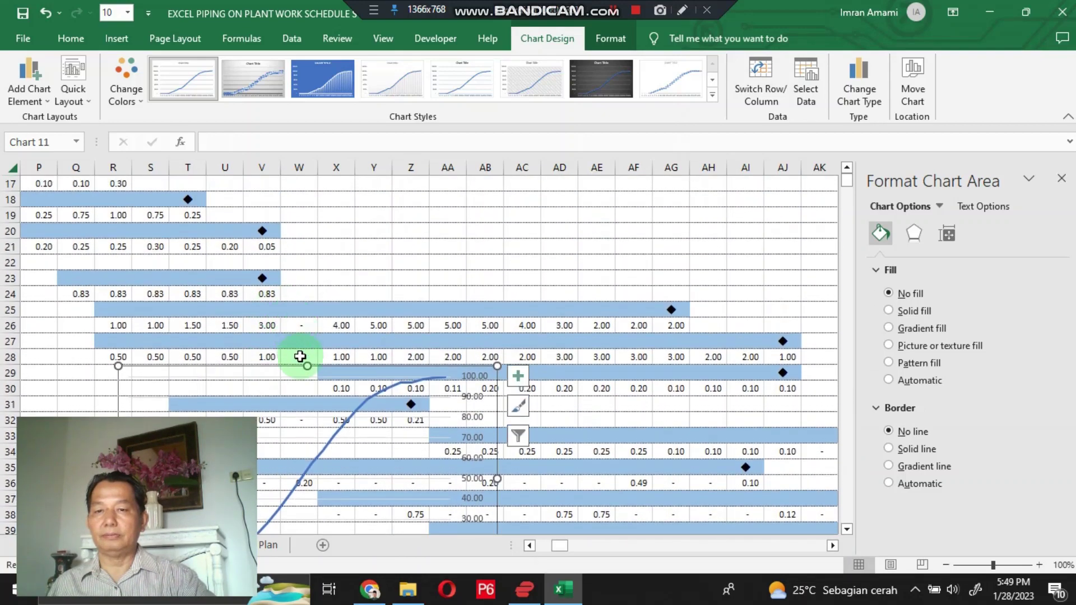
left_click_drag(307, 366, 324, 218)
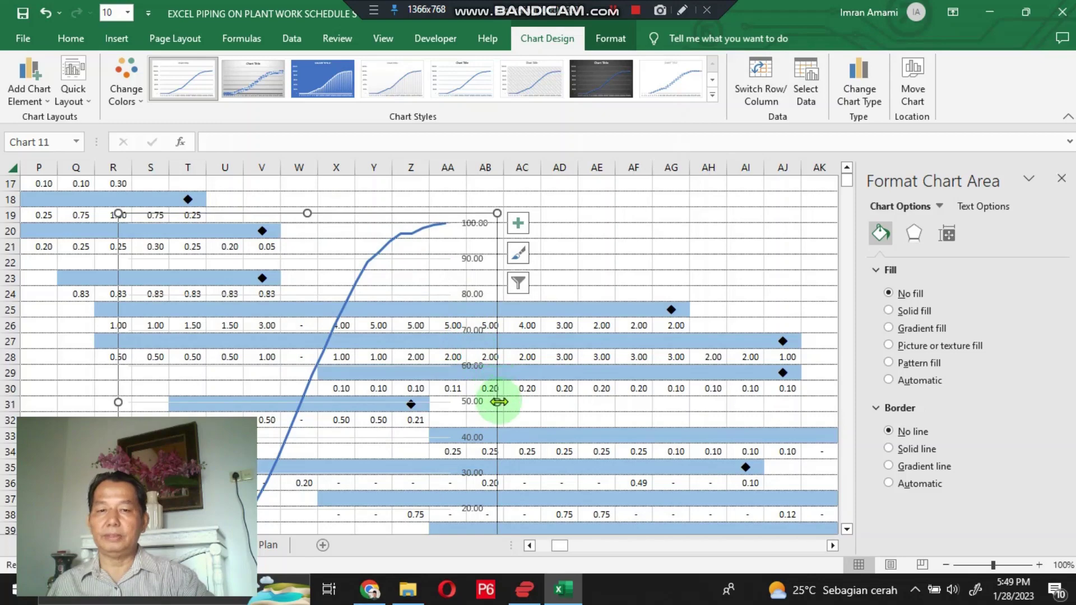
left_click_drag(497, 402, 821, 402)
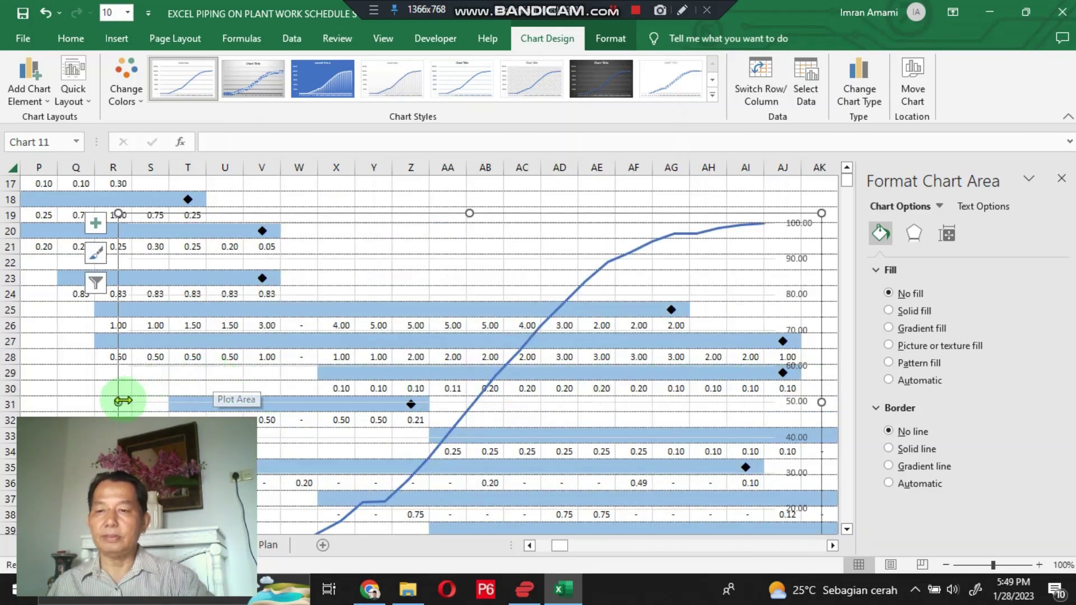
left_click_drag(118, 401, 22, 382)
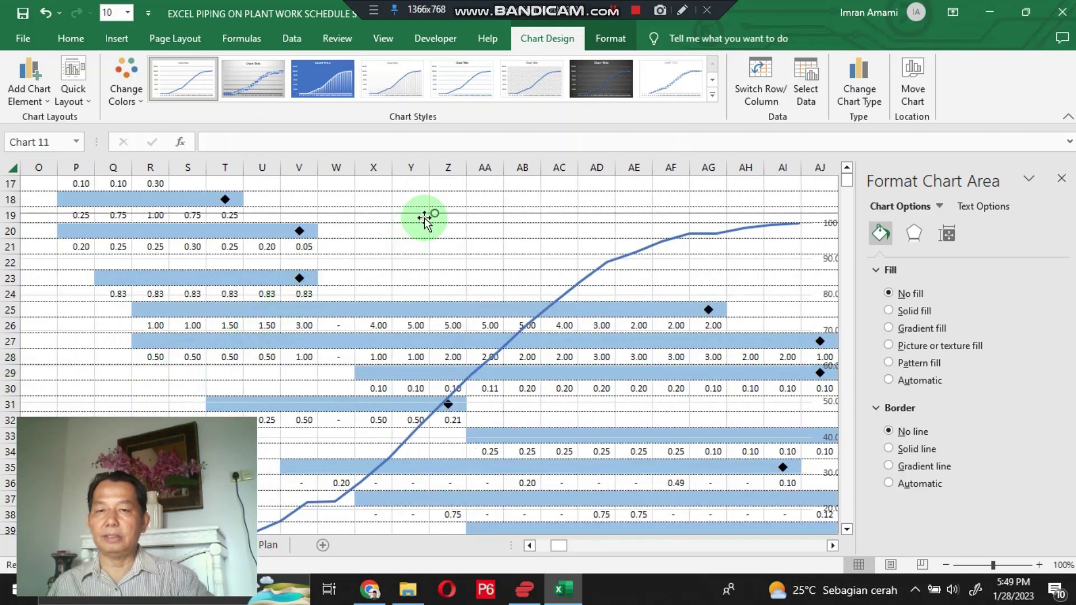
left_click_drag(434, 213, 550, 264)
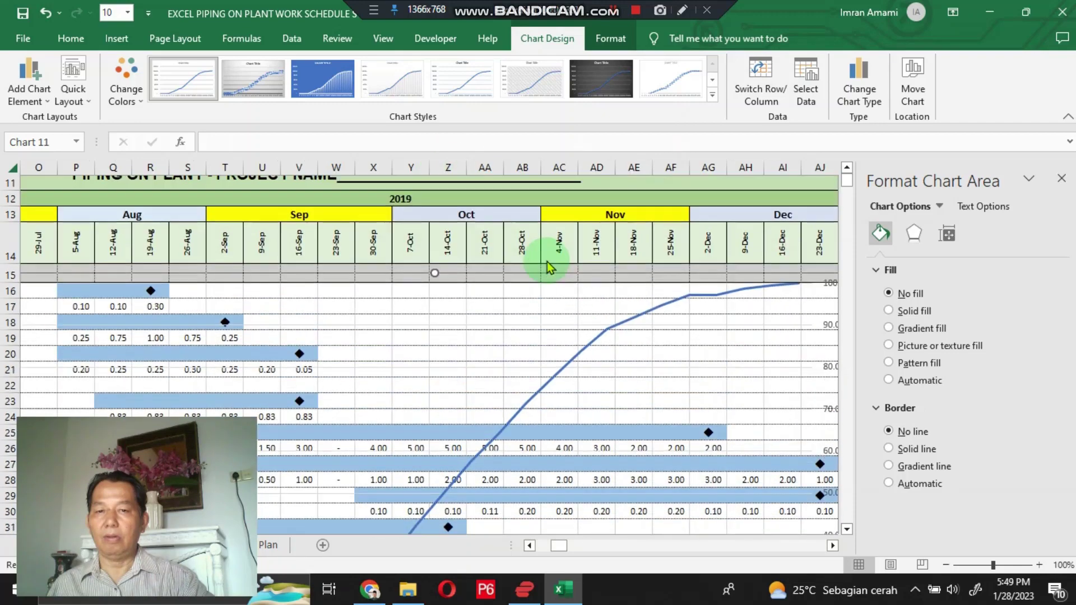
scroll(444, 367, "down", 5)
scroll(444, 367, "down", 7)
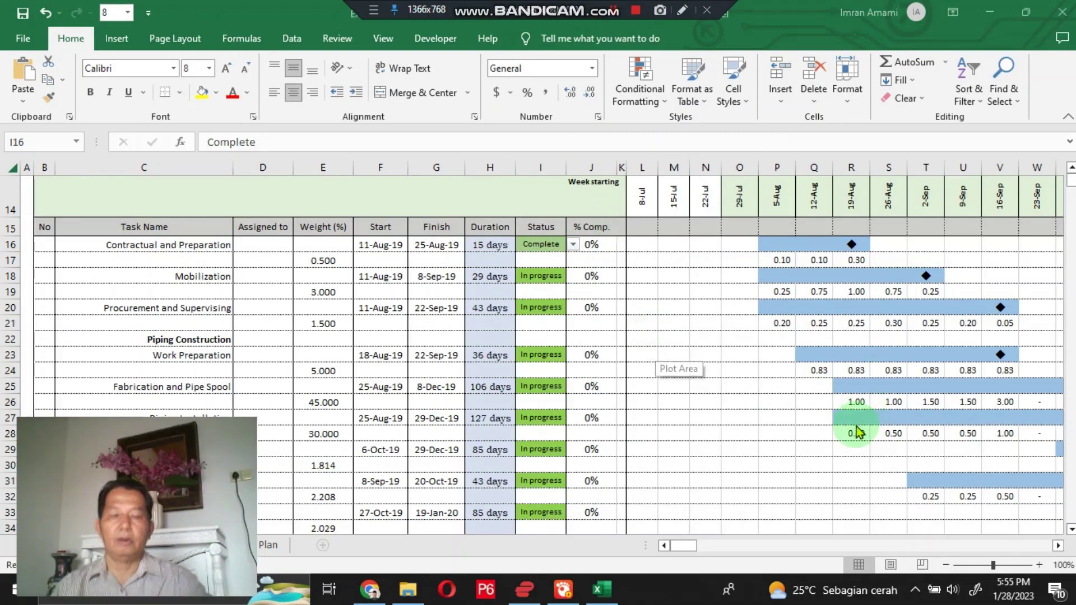
Step: Review the S-curve overlay across the whole Gantt timeline, from the weekly bars down to the progress summary rows
left_click(689, 548)
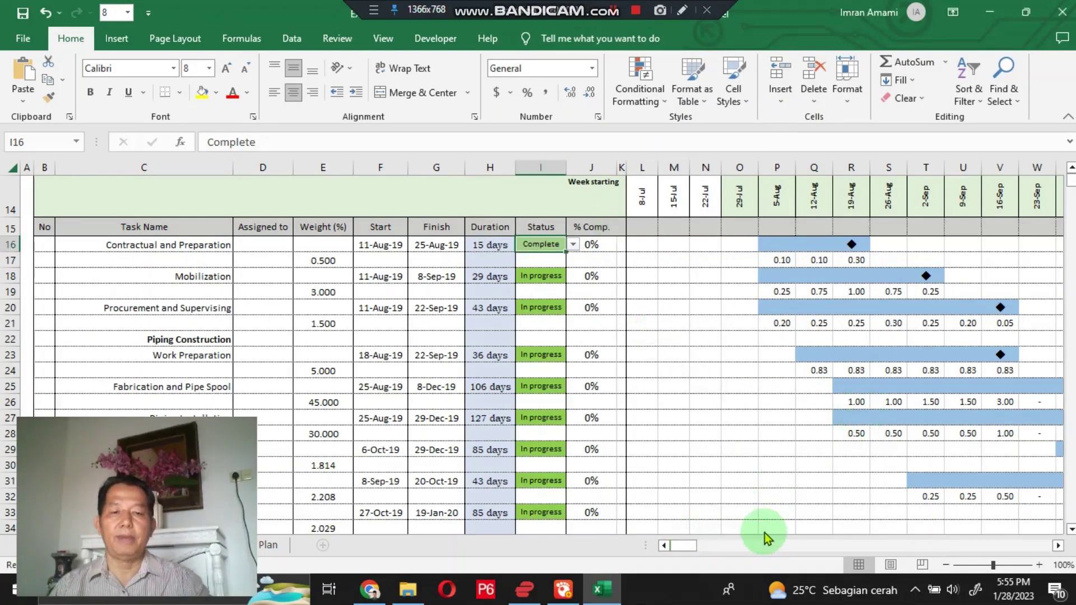
scroll(768, 415, "down", 7)
scroll(652, 356, "up", 3)
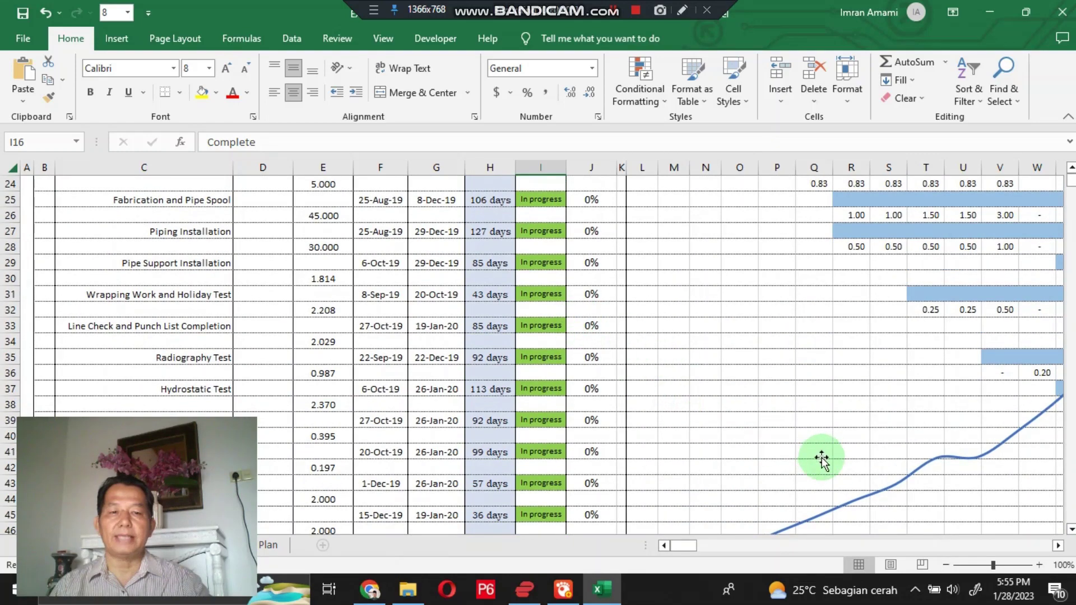
mouse_move(701, 552)
left_mouse_down()
mouse_move(751, 543)
mouse_move(709, 548)
left_mouse_up()
scroll(745, 435, "up", 8)
scroll(746, 434, "down", 14)
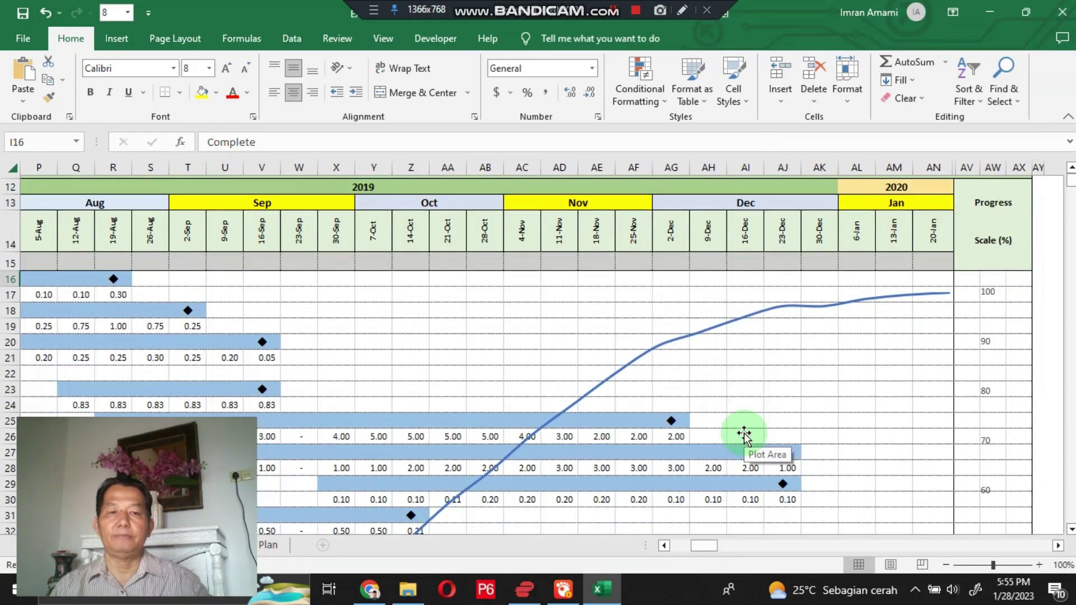
scroll(744, 442, "up", 3)
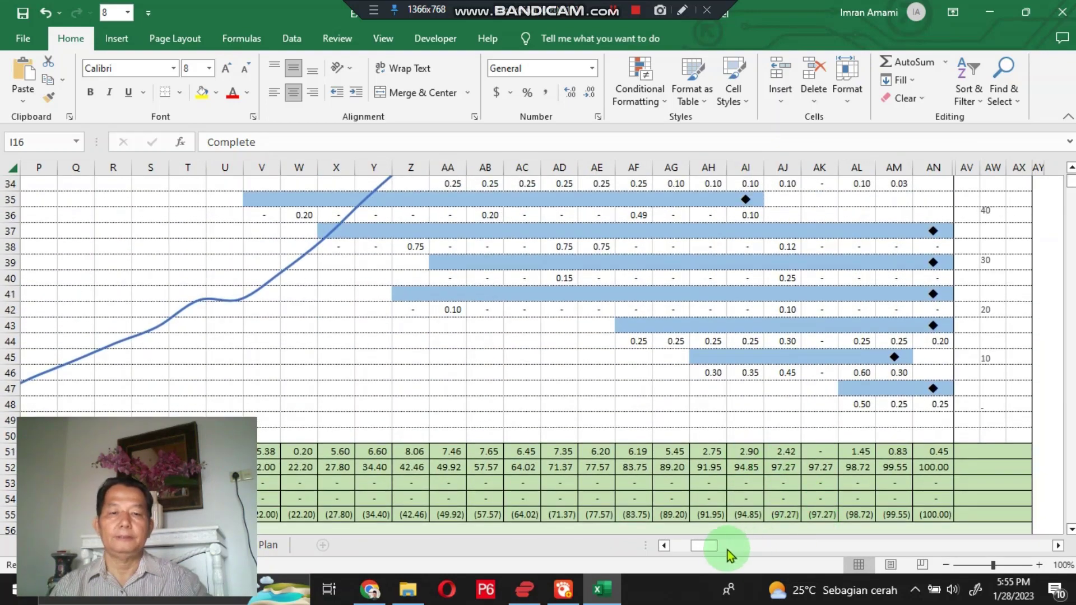
left_click_drag(709, 548, 259, 460)
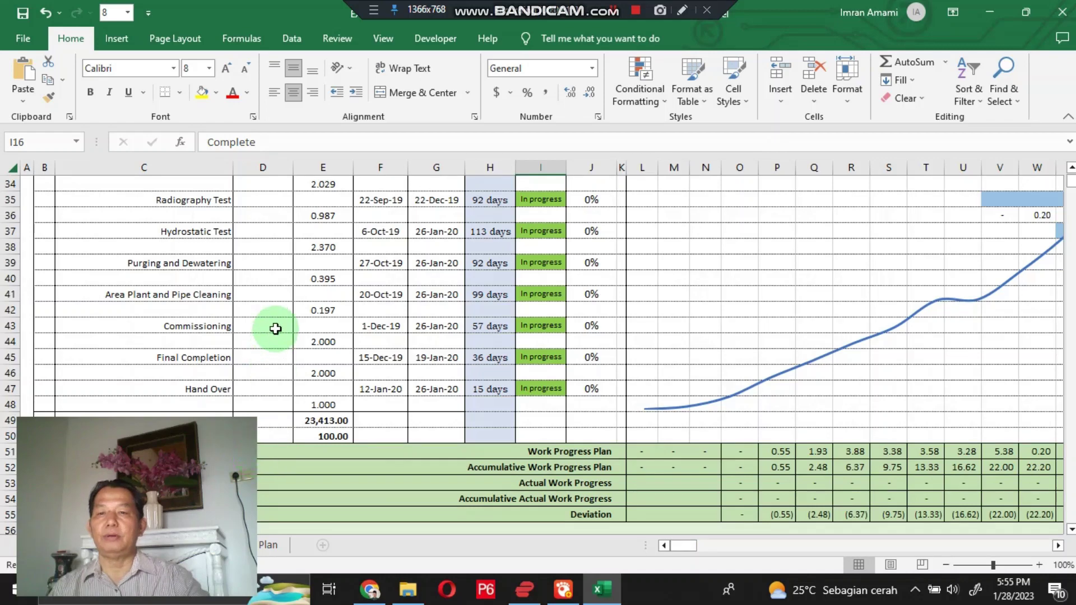
Step: Inspect the weight formula of the Contractual and Preparation task in E17
scroll(277, 328, "up", 7)
left_click(320, 259)
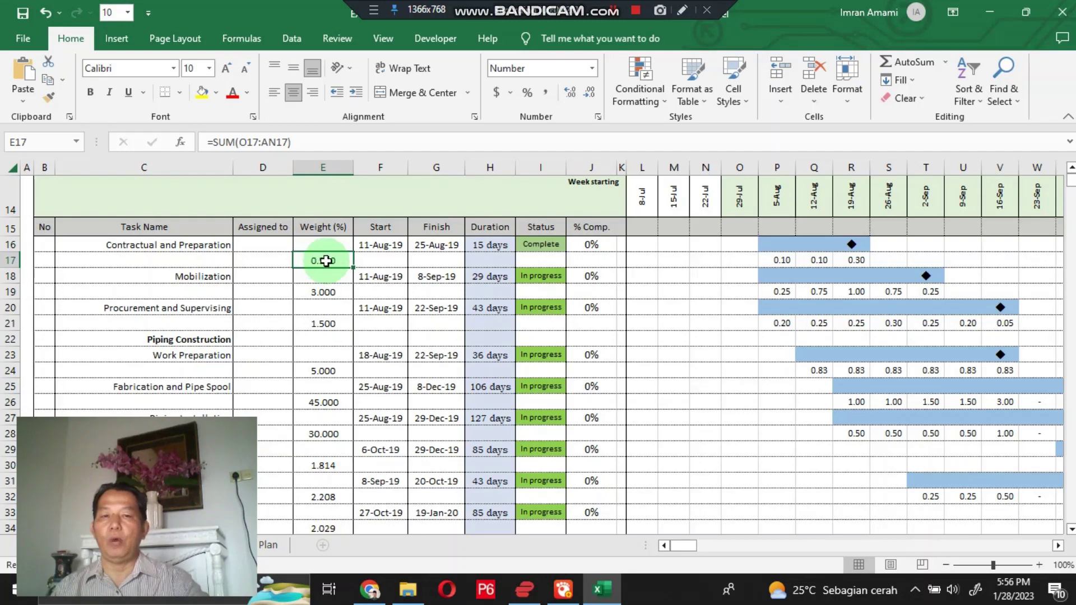
double_click(320, 258)
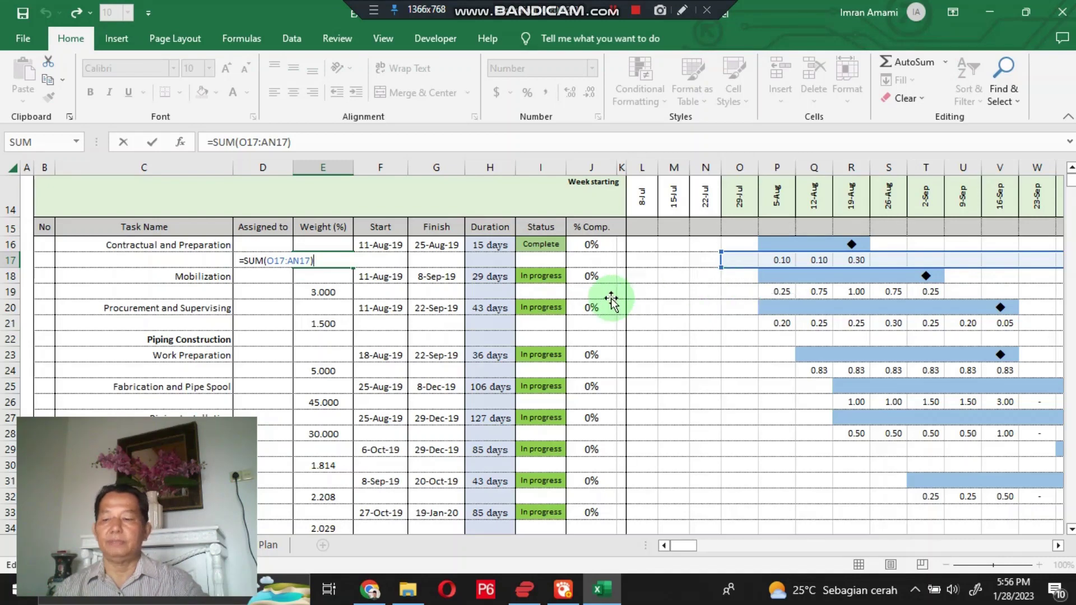
key("Escape")
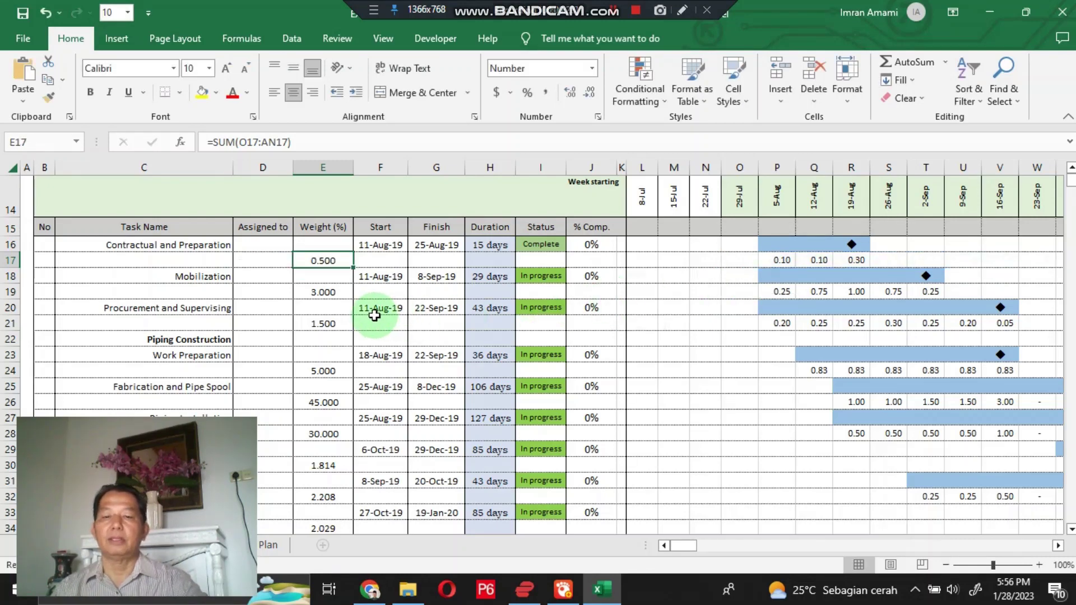
Step: Look through the task weights and inspect the Total Weight (%) formula in E50
scroll(371, 307, "down", 3)
scroll(371, 307, "up", 2)
scroll(370, 309, "down", 5)
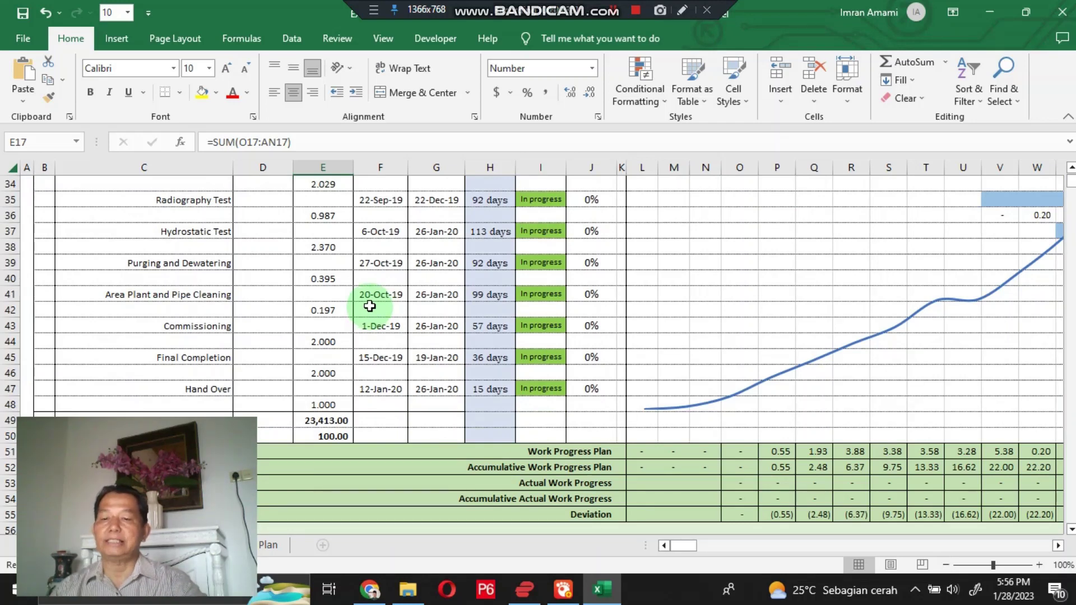
scroll(370, 306, "down", 3)
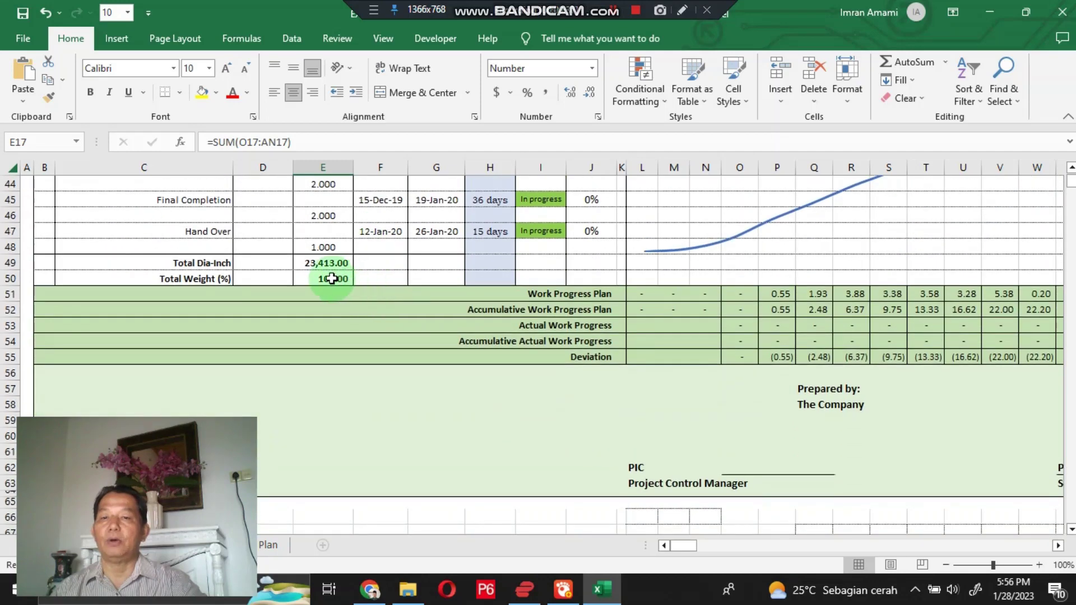
double_click(332, 278)
left_click(424, 264)
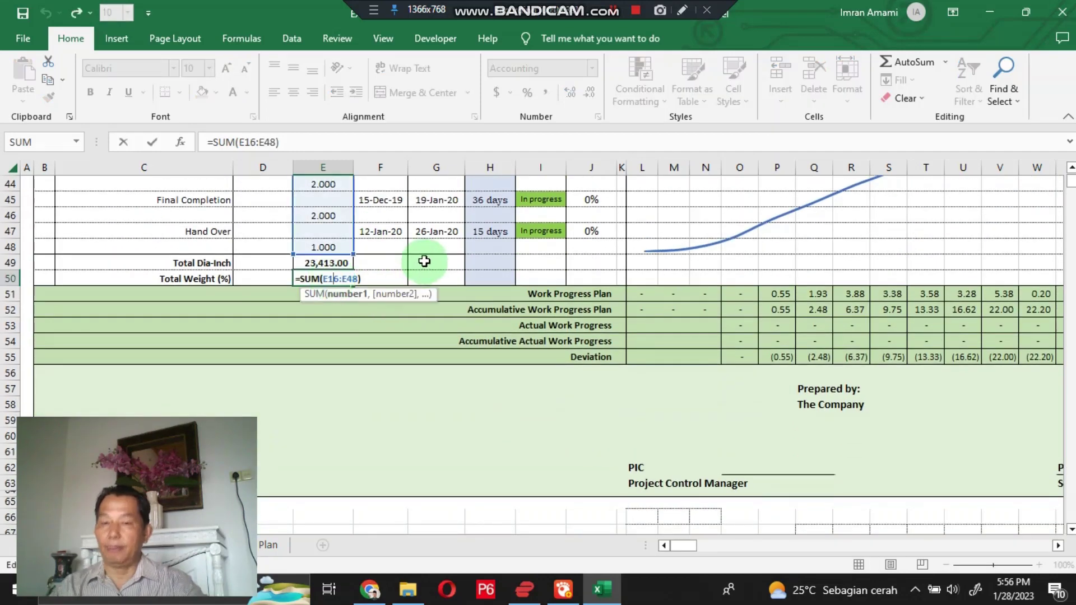
key("ctrl+Return")
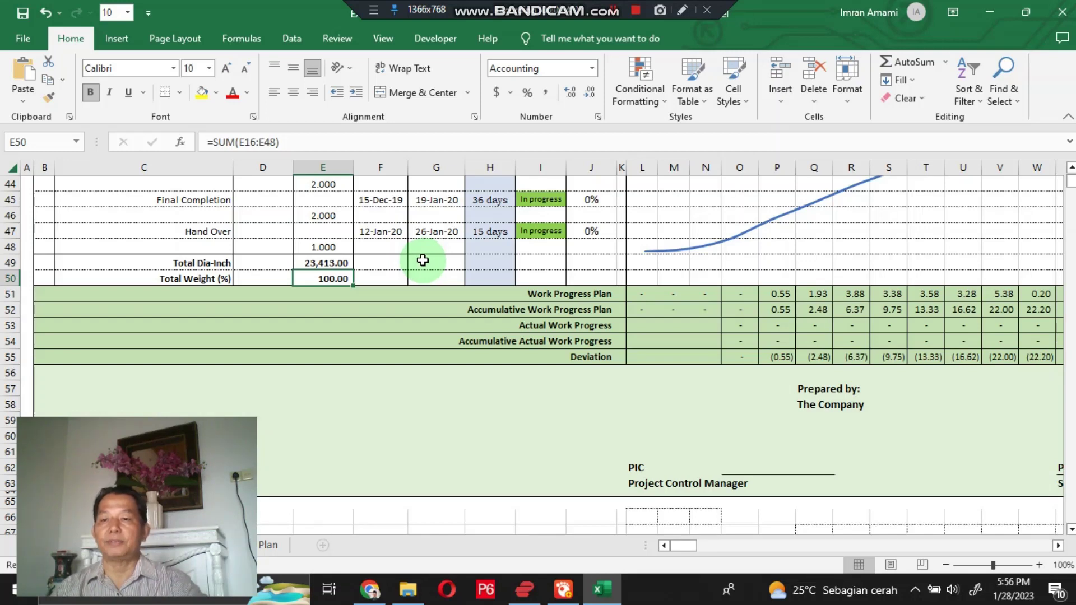
Step: Set the Finish date of Contractual and Preparation in G16 to 9/25/2019 and check its Duration cell
scroll(422, 260, "up", 3)
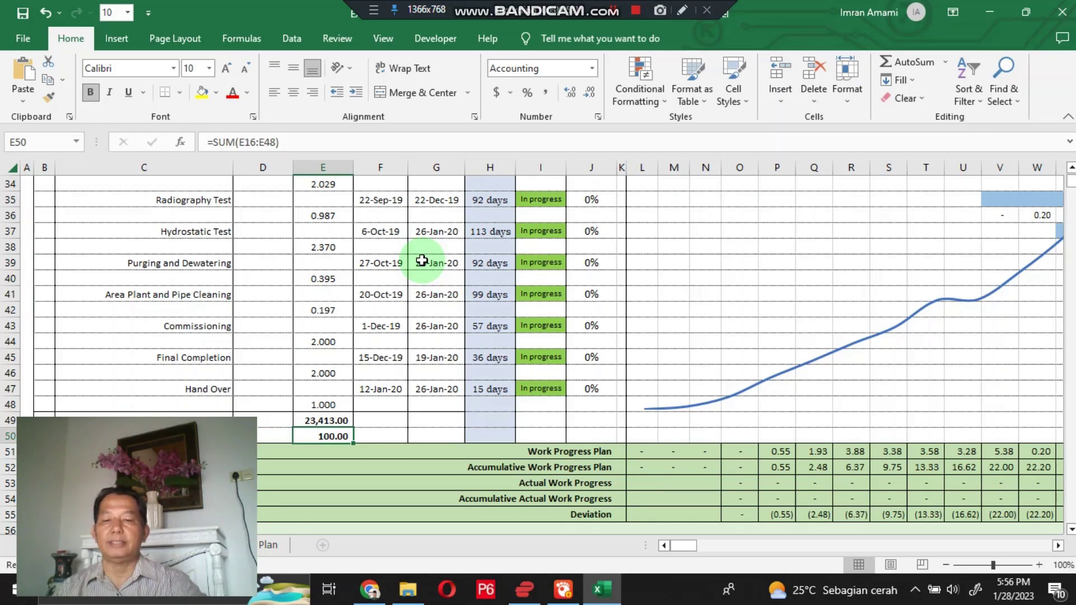
scroll(421, 260, "up", 7)
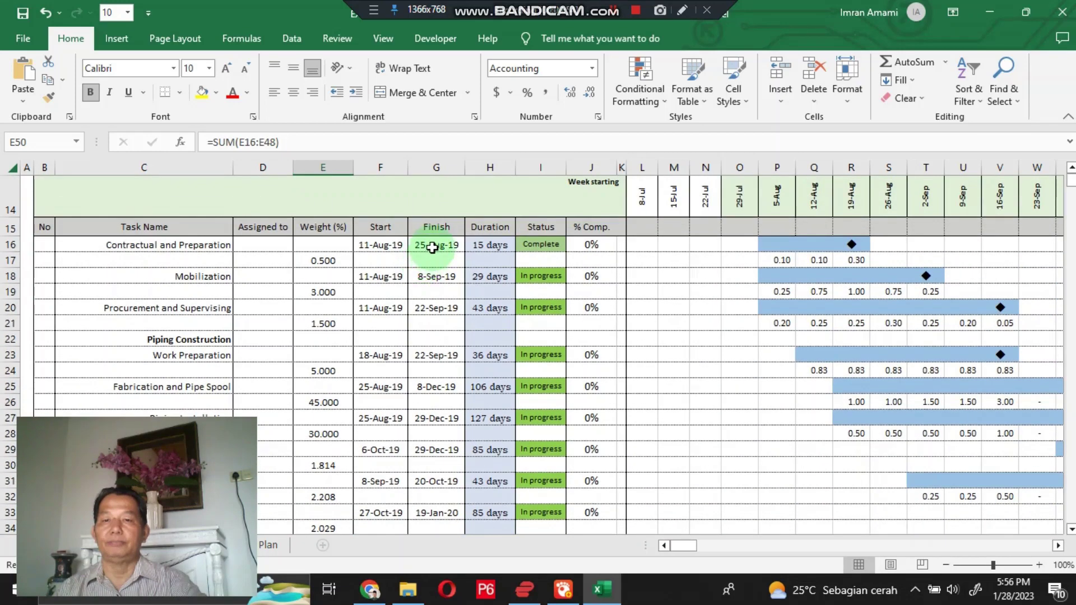
left_click(433, 247)
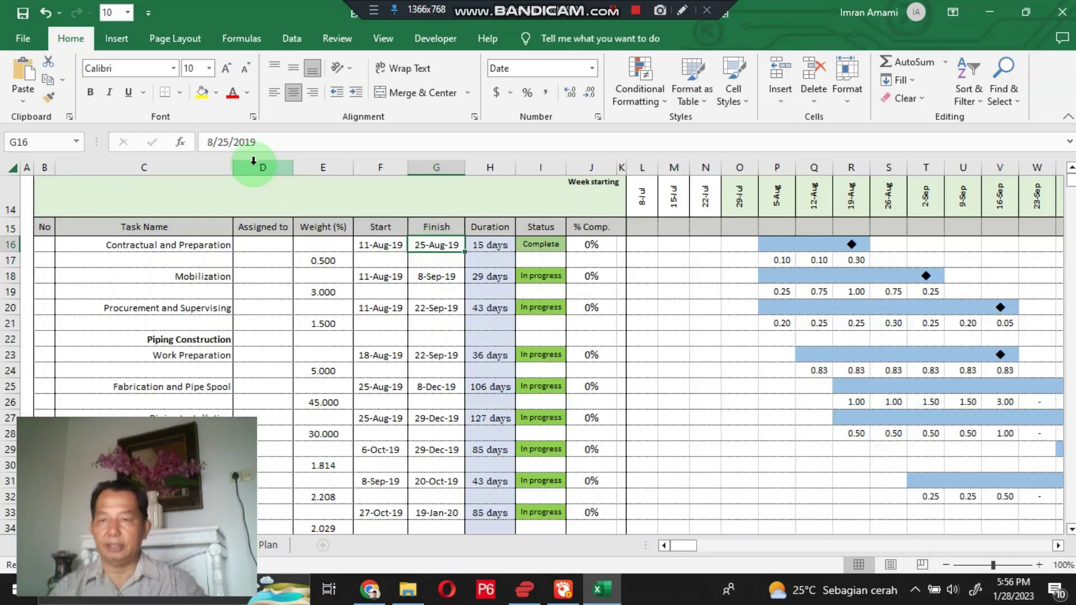
left_click(228, 142)
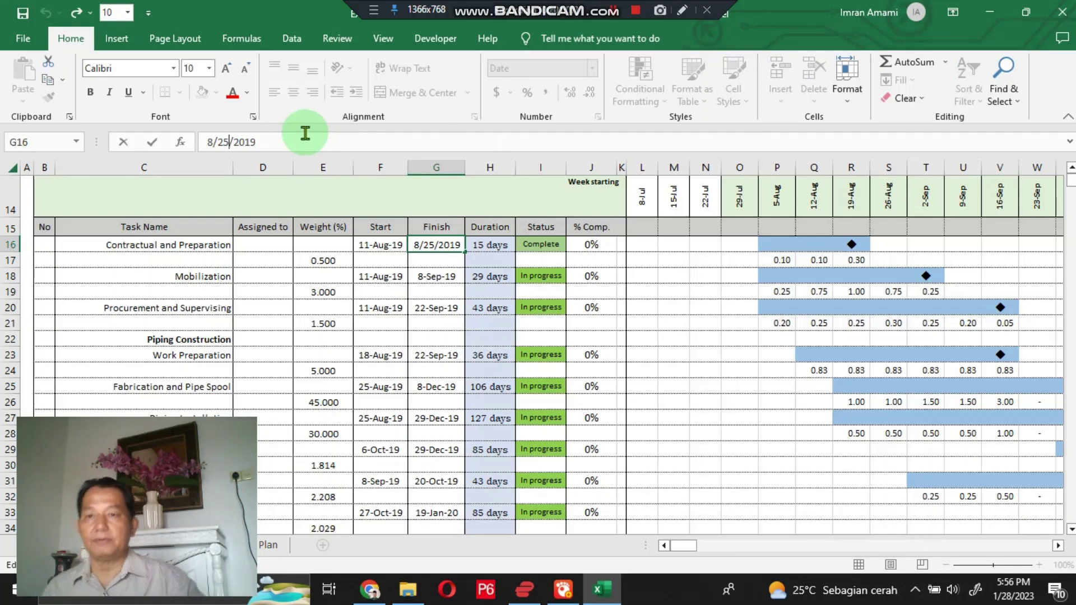
left_click(212, 141)
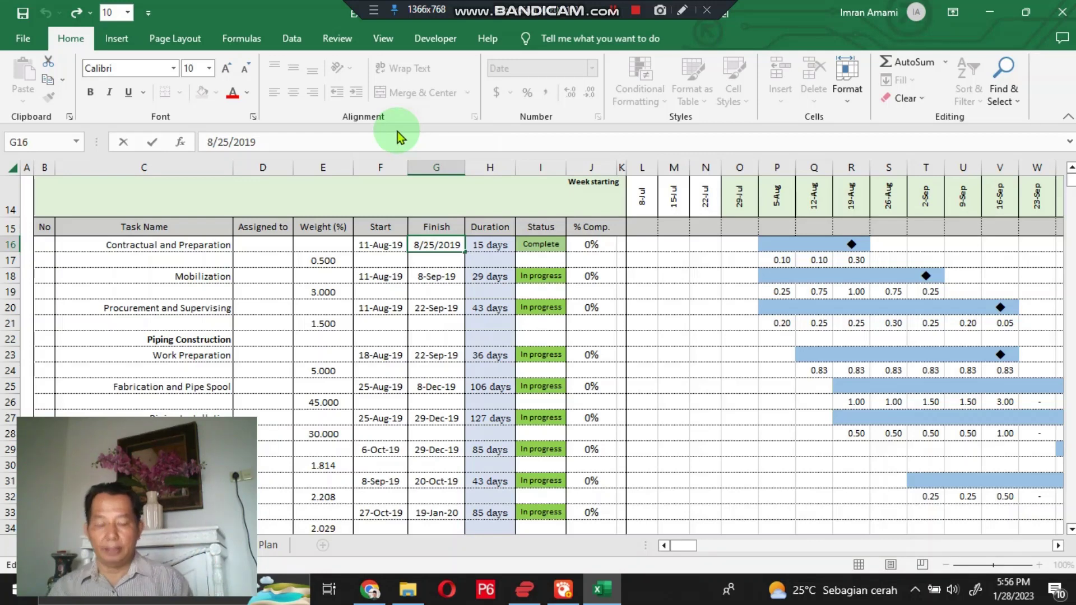
key("BackSpace")
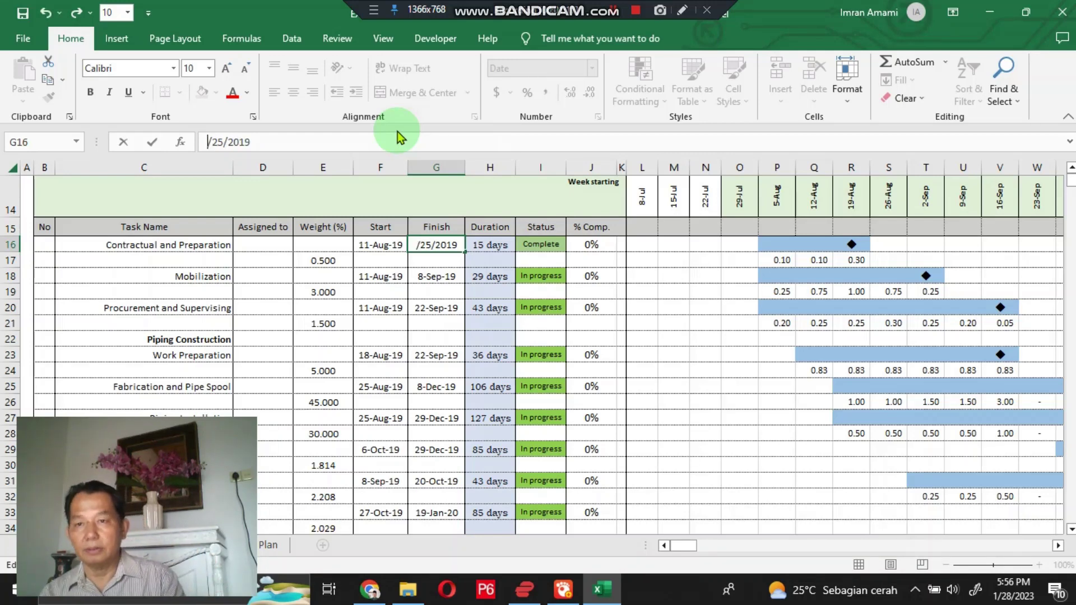
type("9")
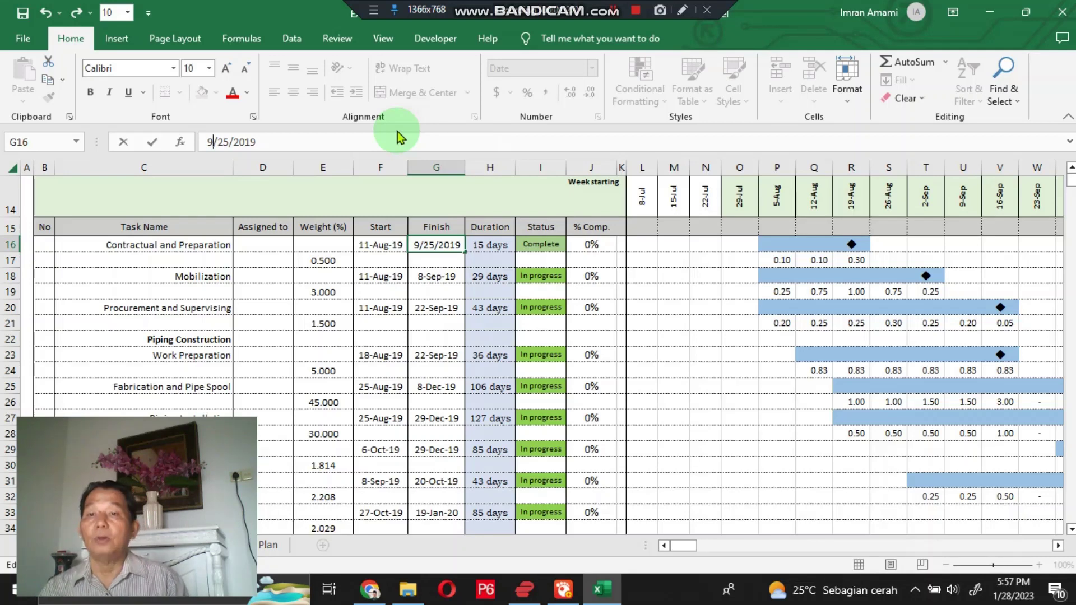
key("Return")
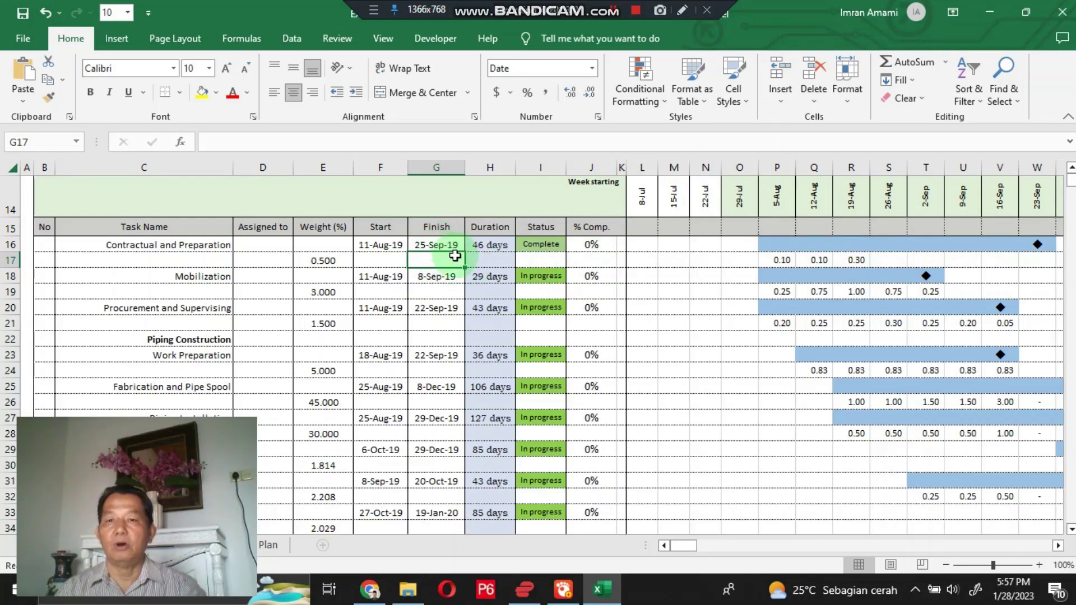
left_click(492, 243)
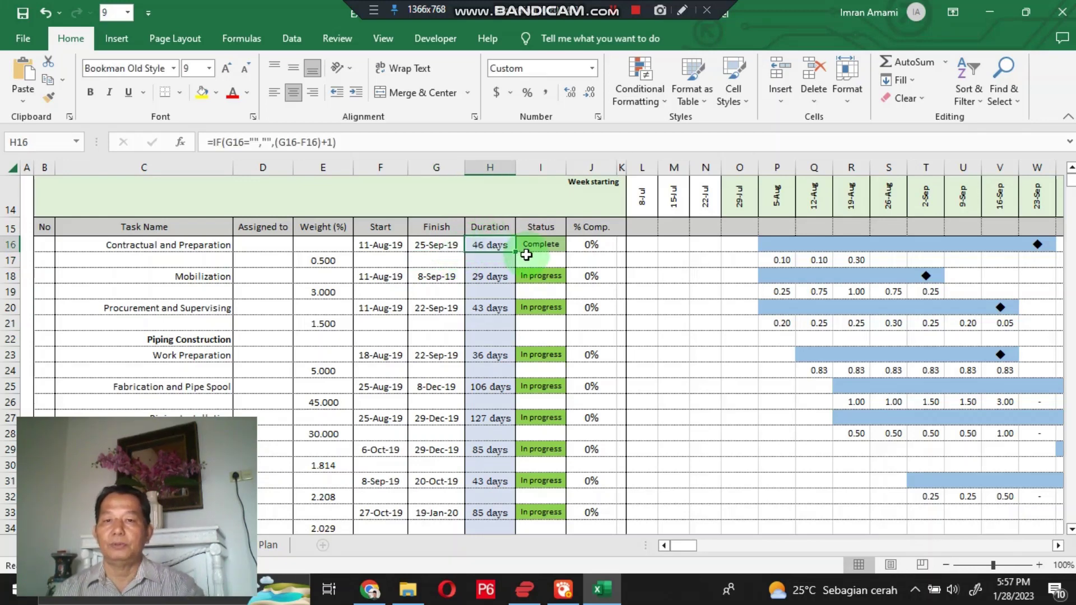
Step: Set the % Comp. of Contractual and Preparation in J16 to 100%
left_click(586, 240)
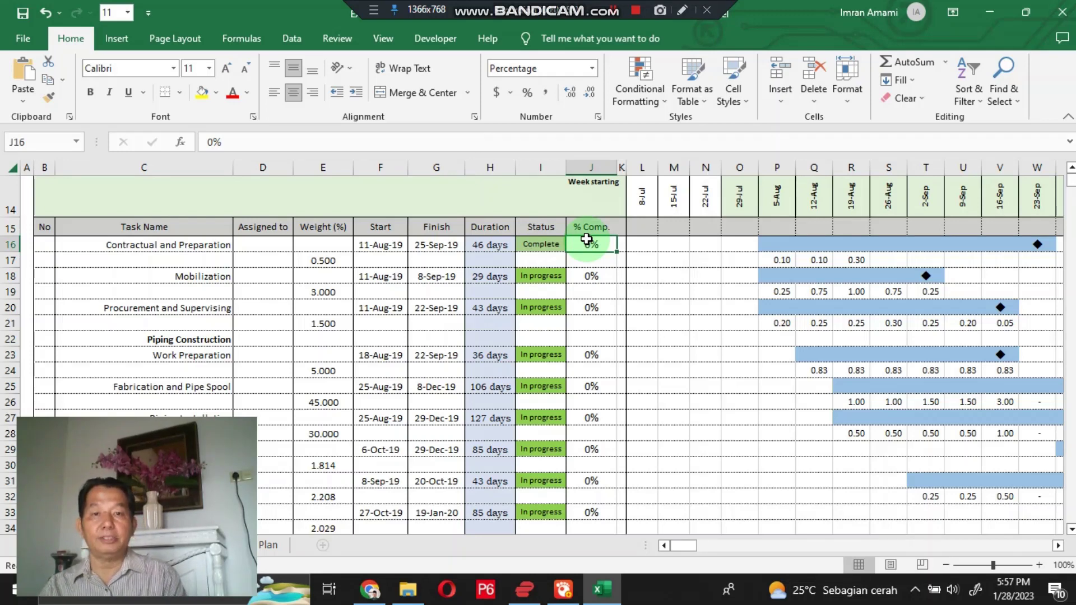
type("199")
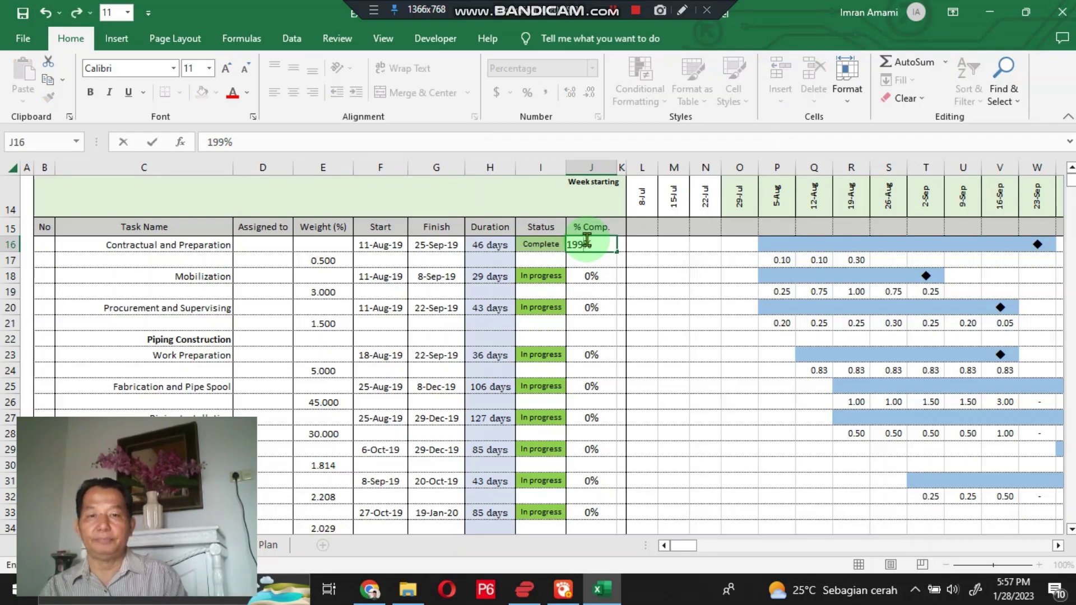
key("BackSpace")
key("BackSpace")
key("BackSpace")
type("1--")
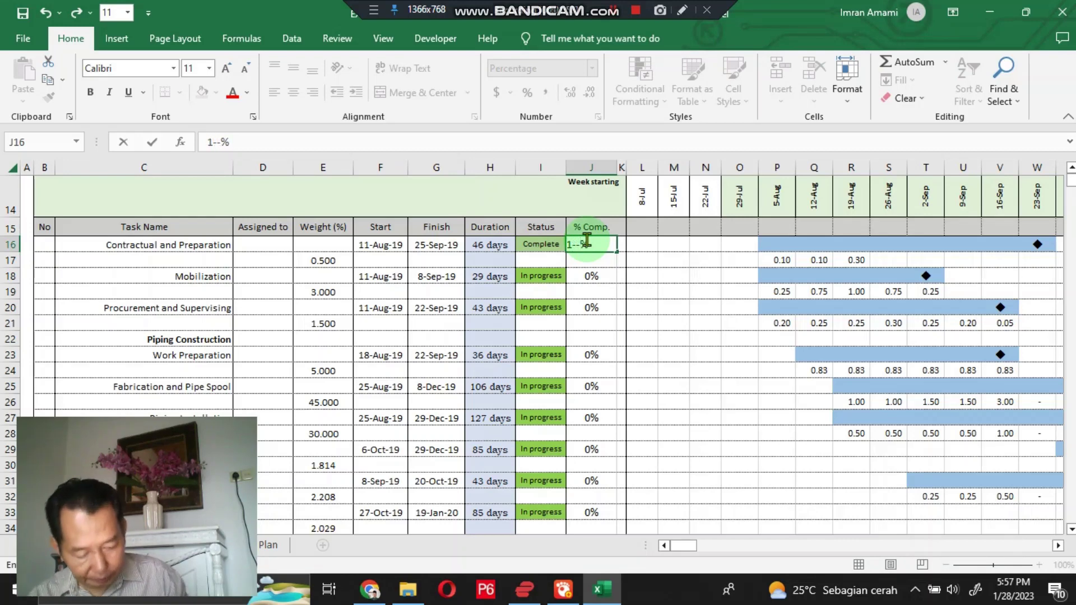
key("BackSpace")
key("BackSpace")
type("00")
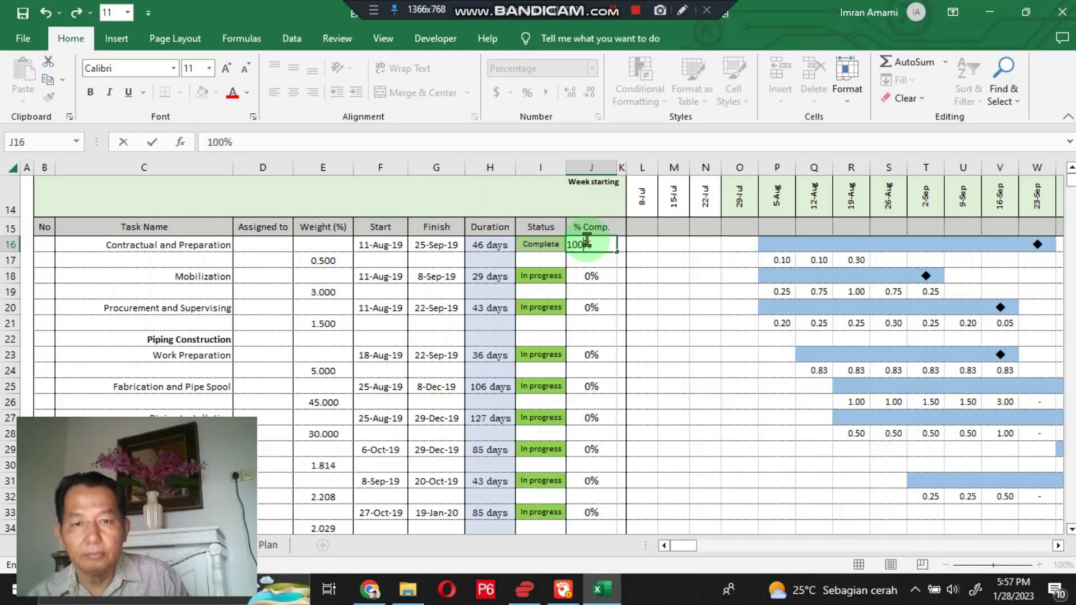
key("Return")
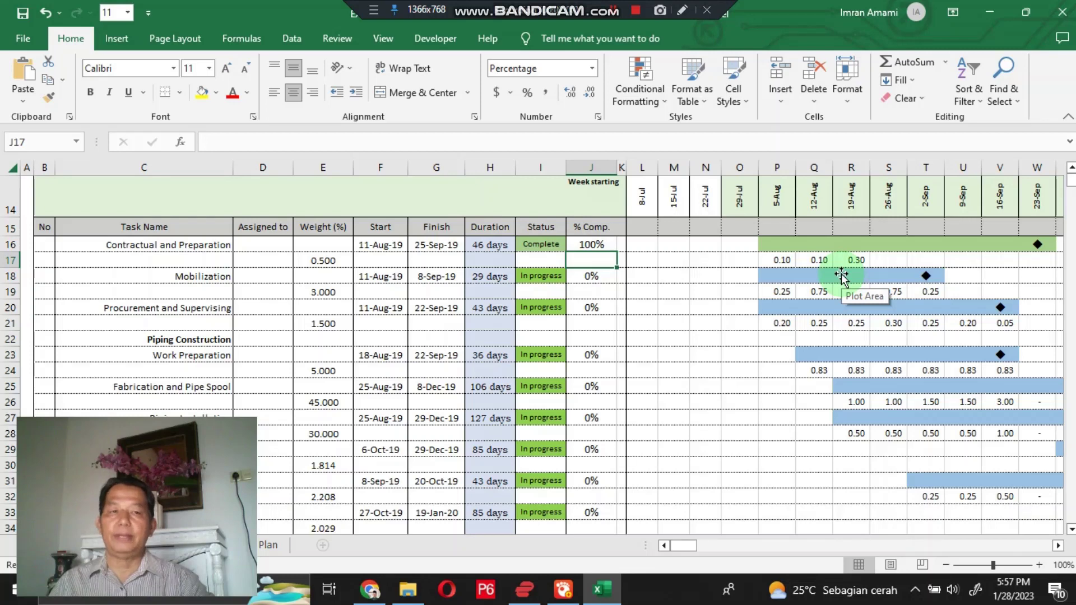
Step: Set the % Comp. of Mobilization in J18 to 100%
left_click(549, 276)
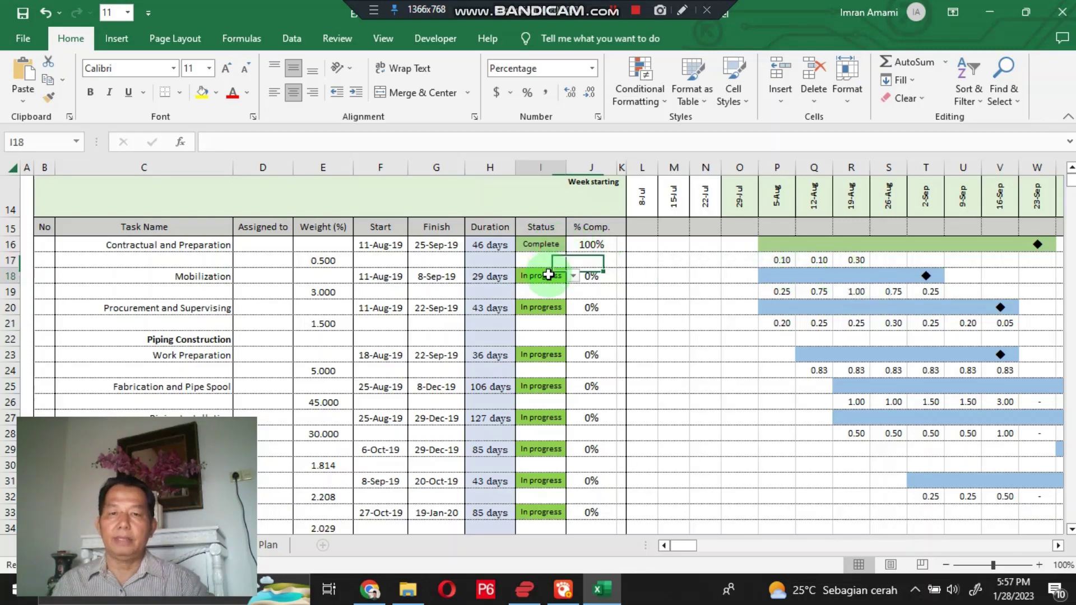
left_click(595, 277)
type("100")
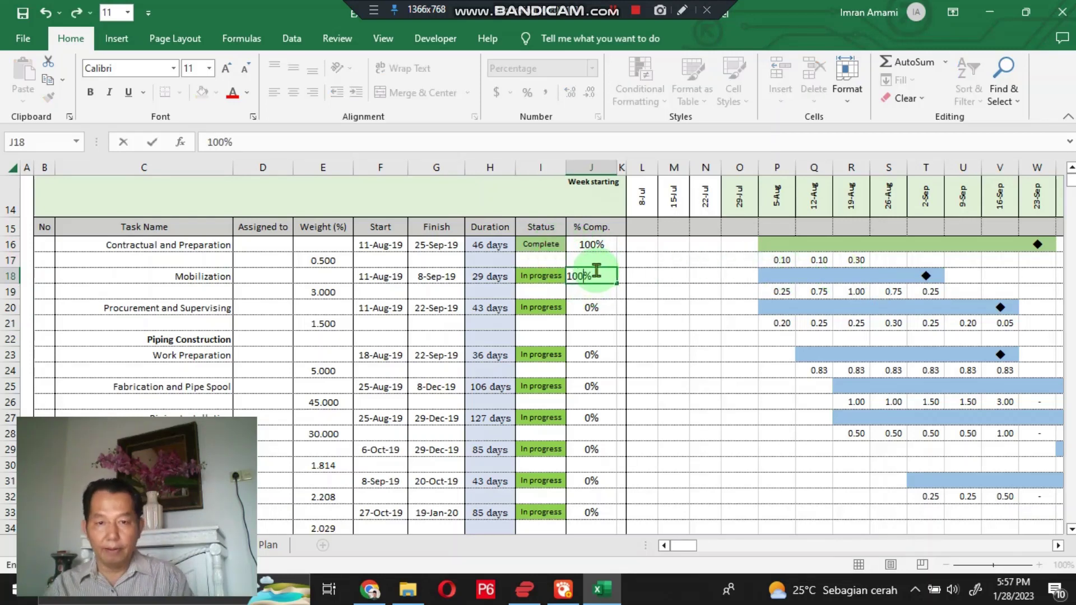
key("Return")
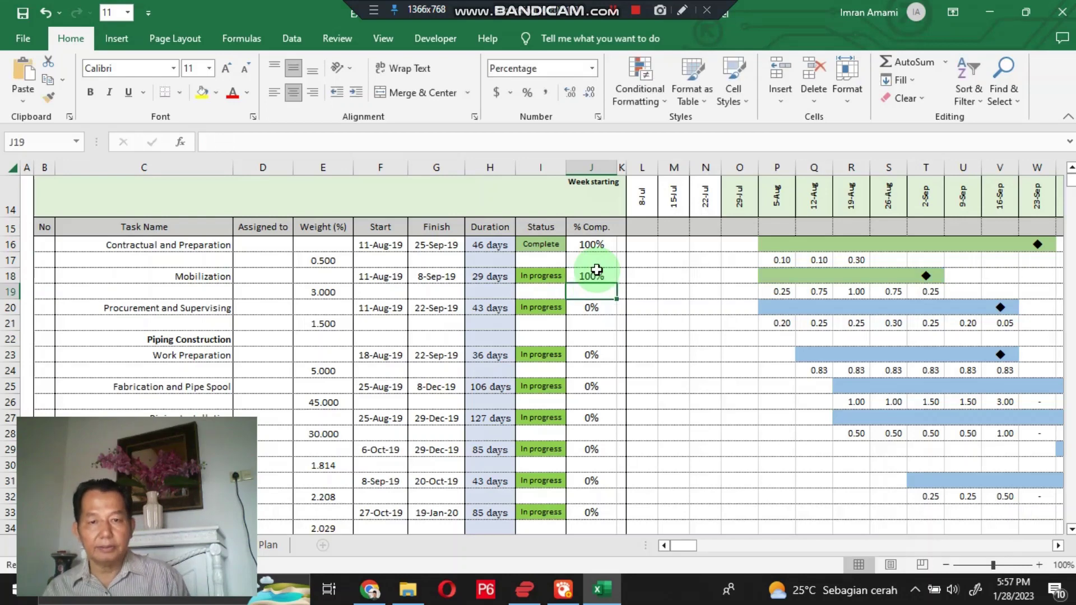
Step: Set the Status of the Mobilization task in I18 to Blocked
left_click(596, 270)
key("Left")
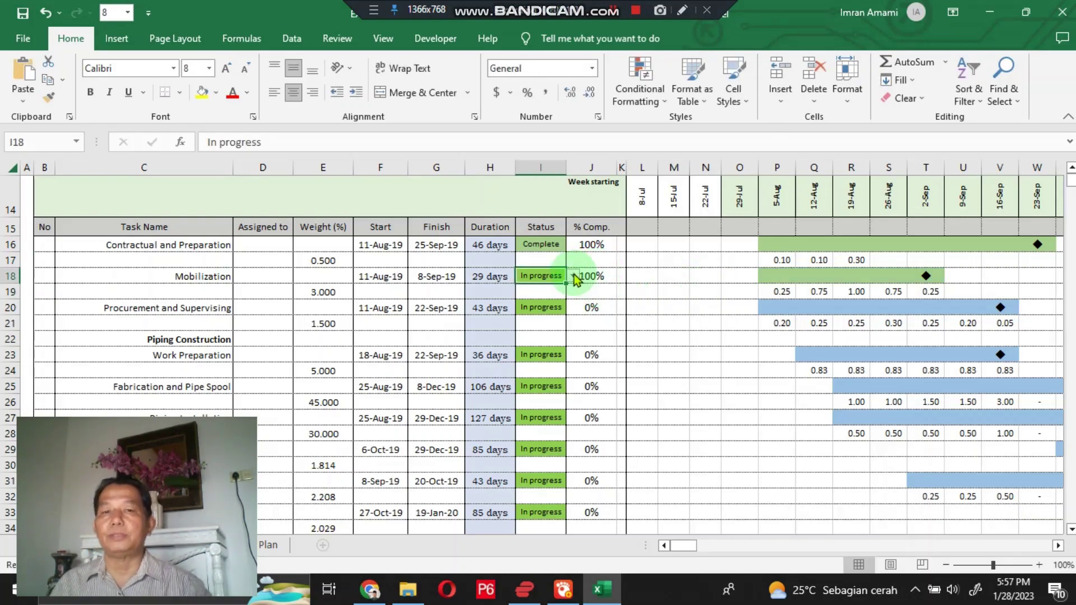
left_click(573, 276)
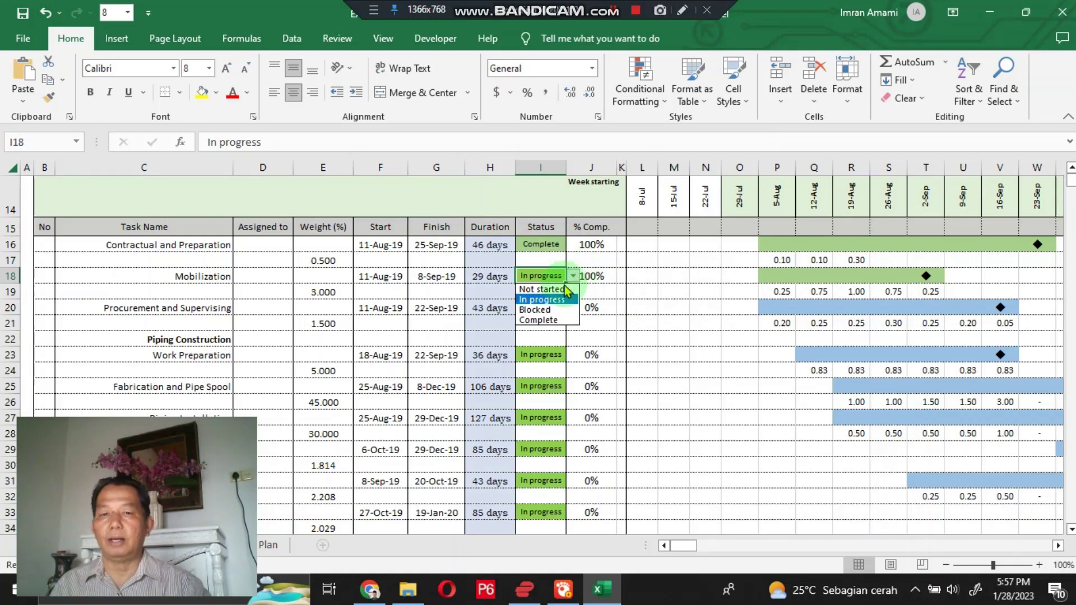
left_click(547, 312)
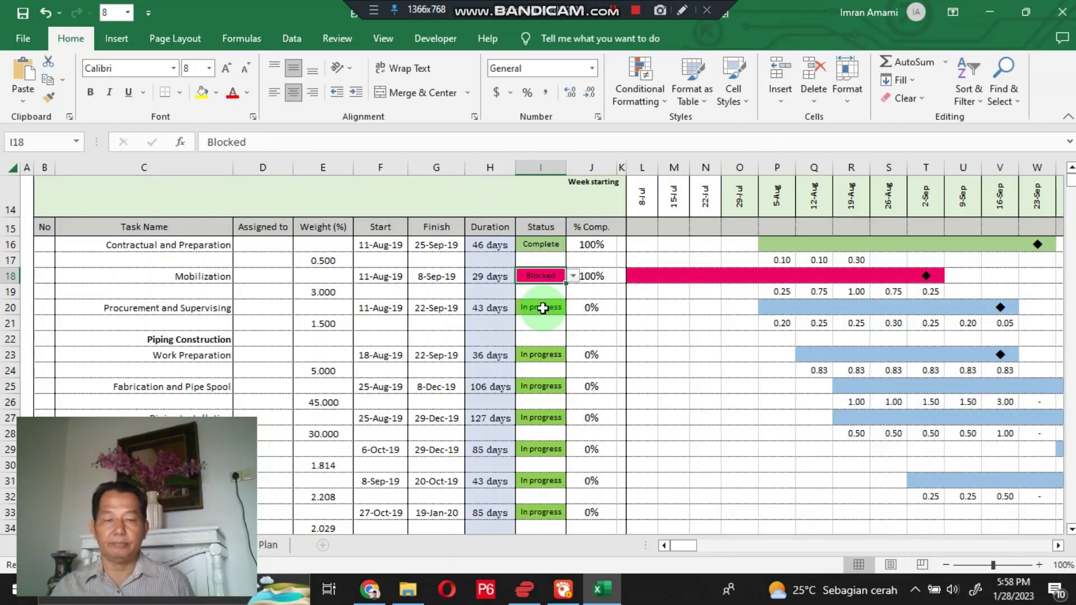
left_click(722, 343)
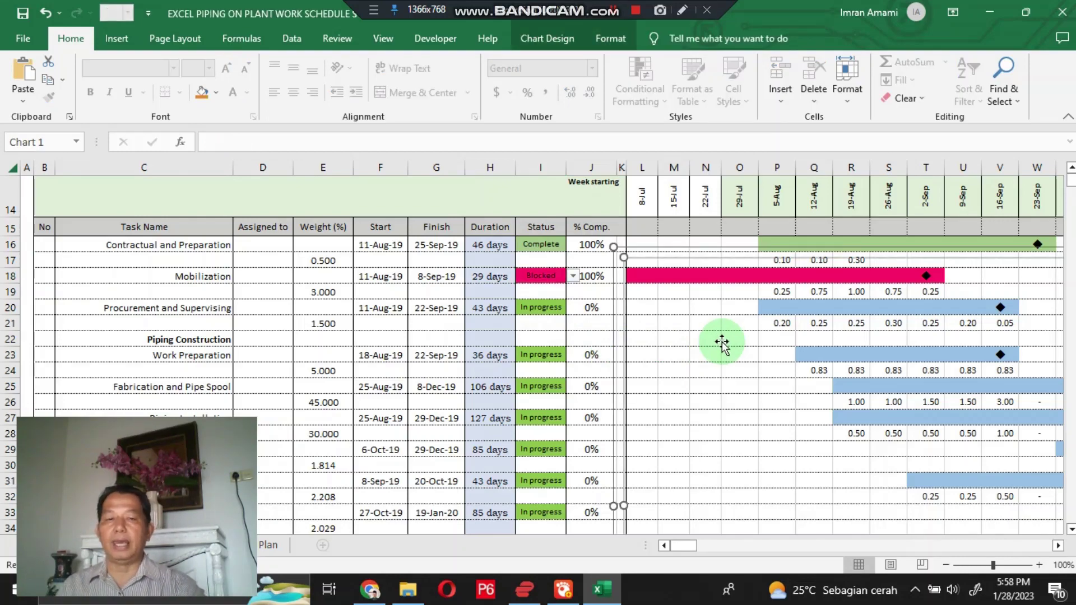
left_click(521, 261)
scroll(524, 276, "down", 3)
scroll(523, 276, "up", 7)
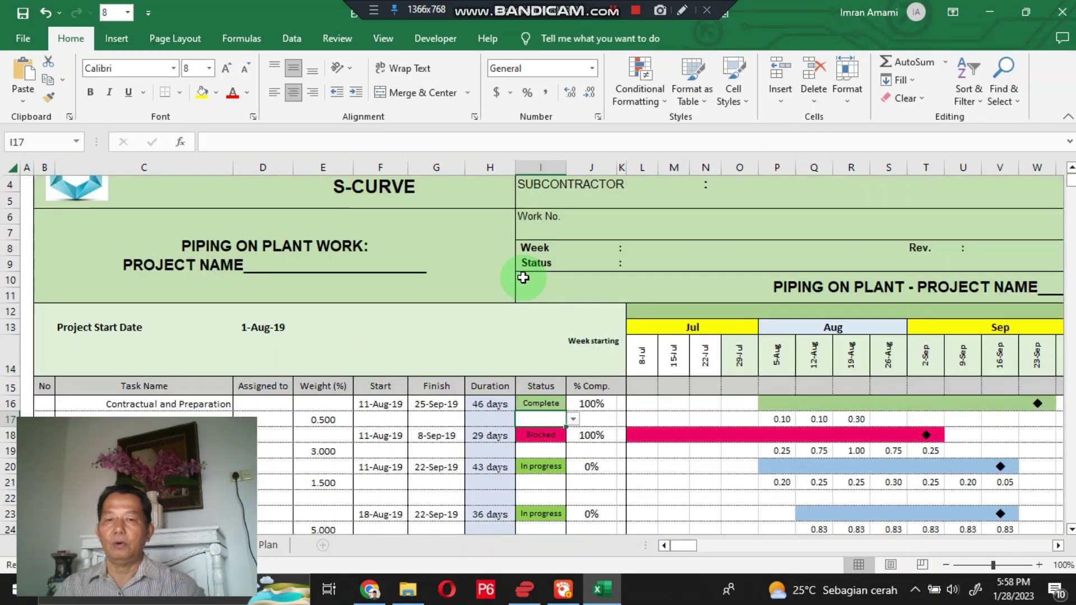
scroll(524, 283, "down", 4)
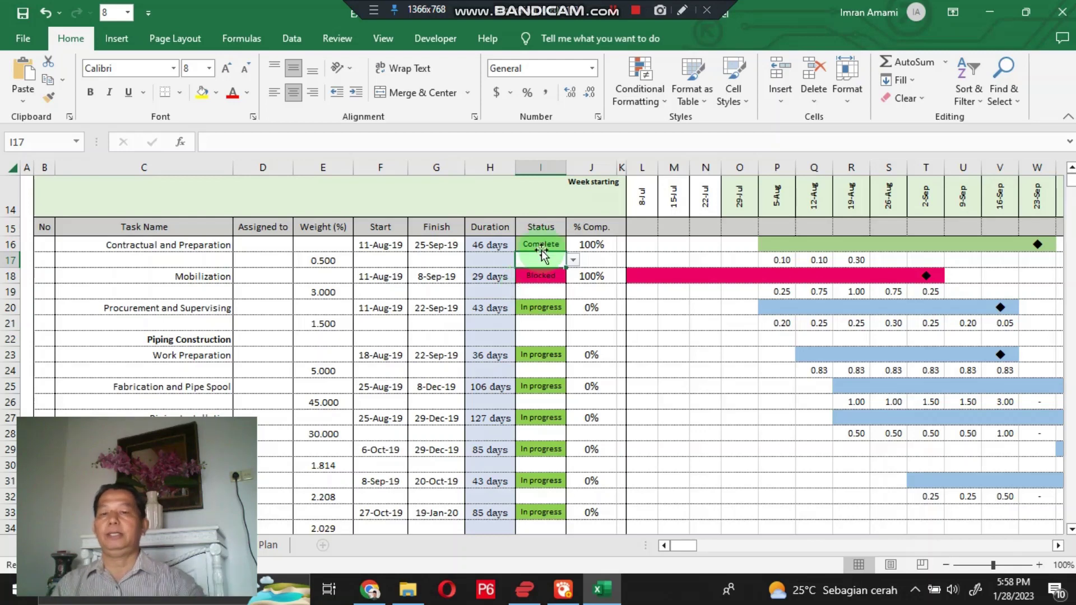
left_click(641, 15)
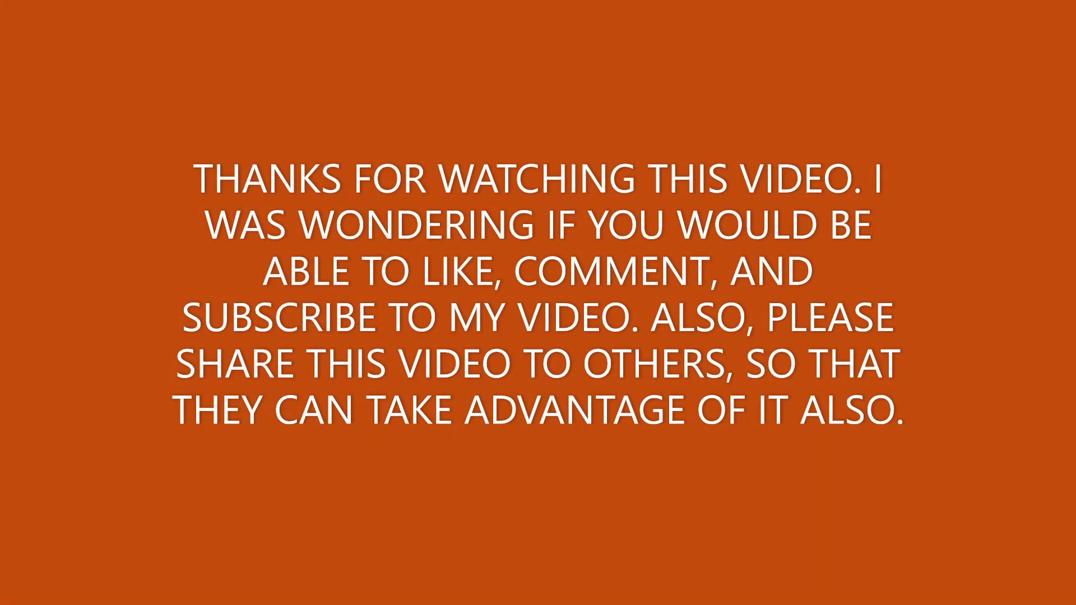